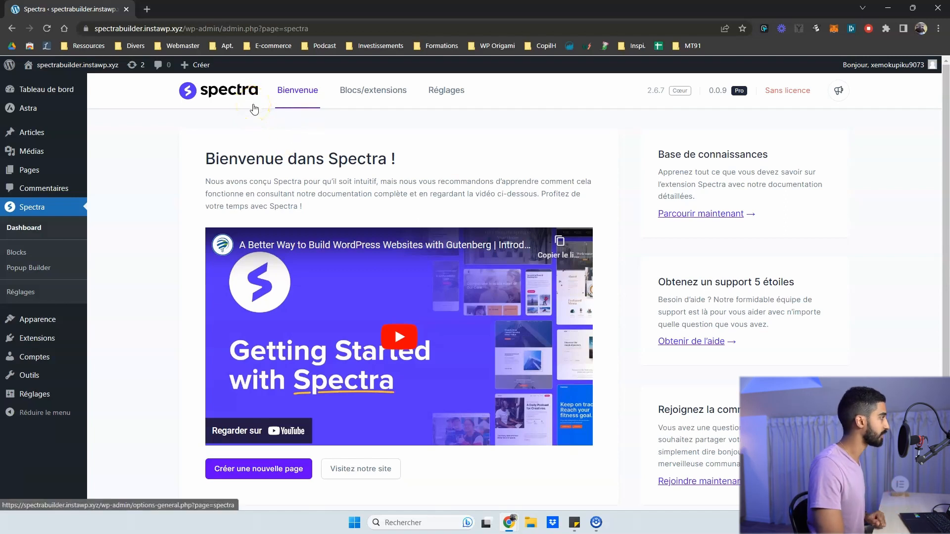
scroll(521, 135, down, 1)
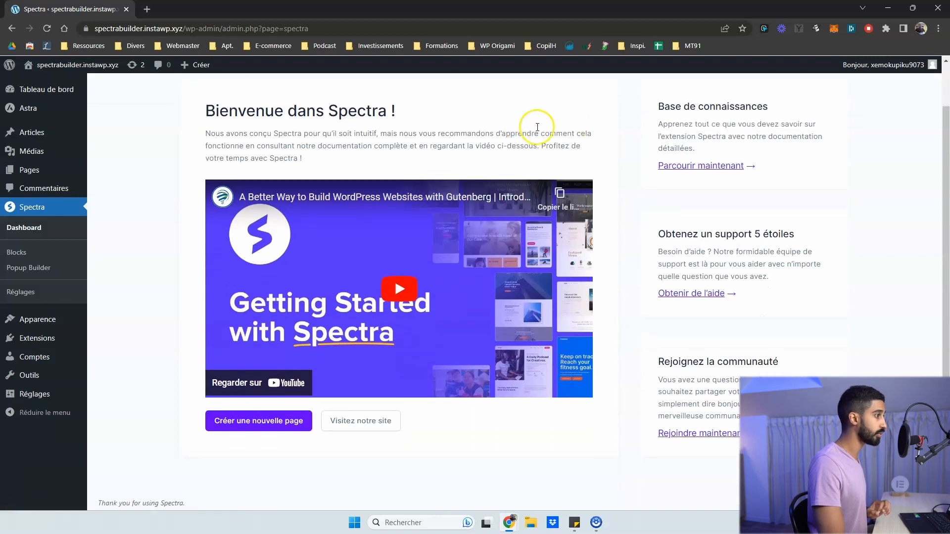
scroll(741, 171, up, 1)
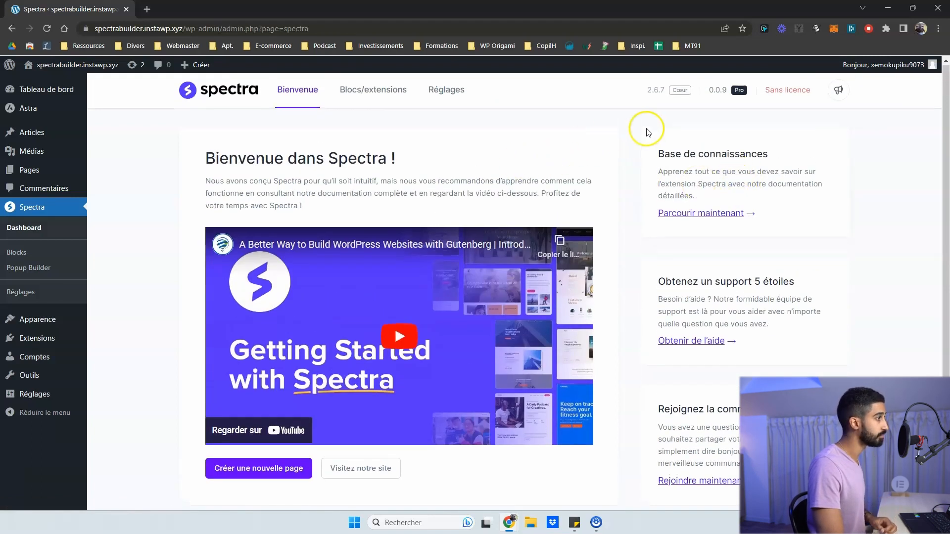
scroll(683, 158, down, 1)
scroll(610, 462, up, 1)
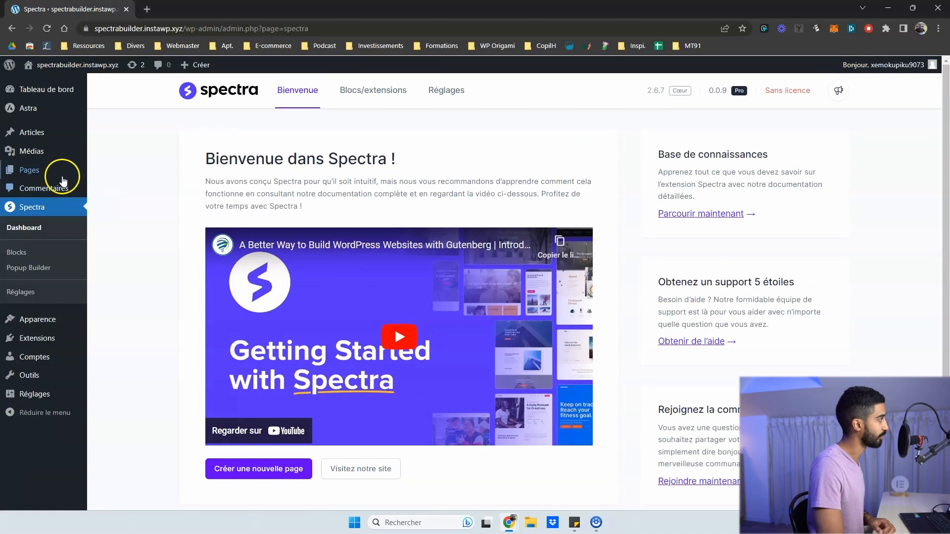
Step: Open Sample Page for editing from the pages list and browse the Spectra blocks available in the block inserter
mouse_move(64, 173)
click(124, 177)
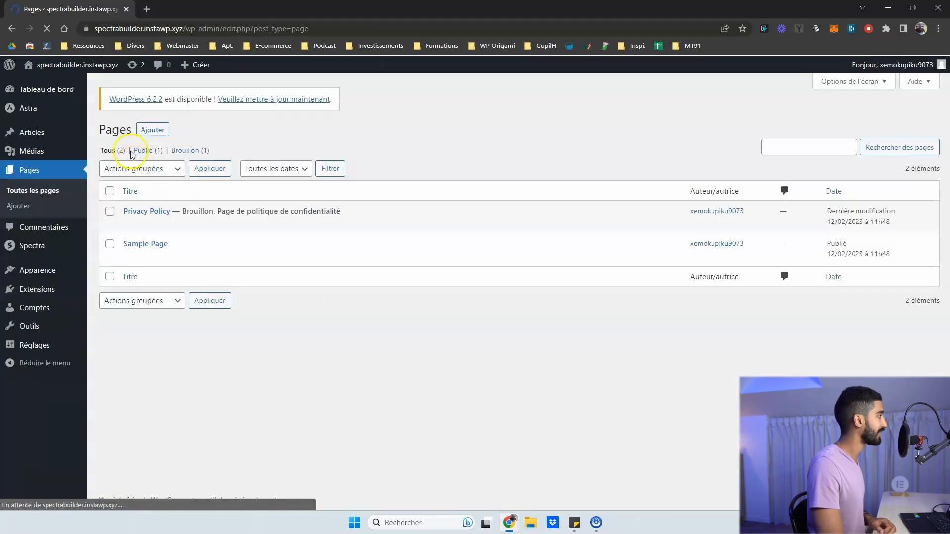
click(144, 259)
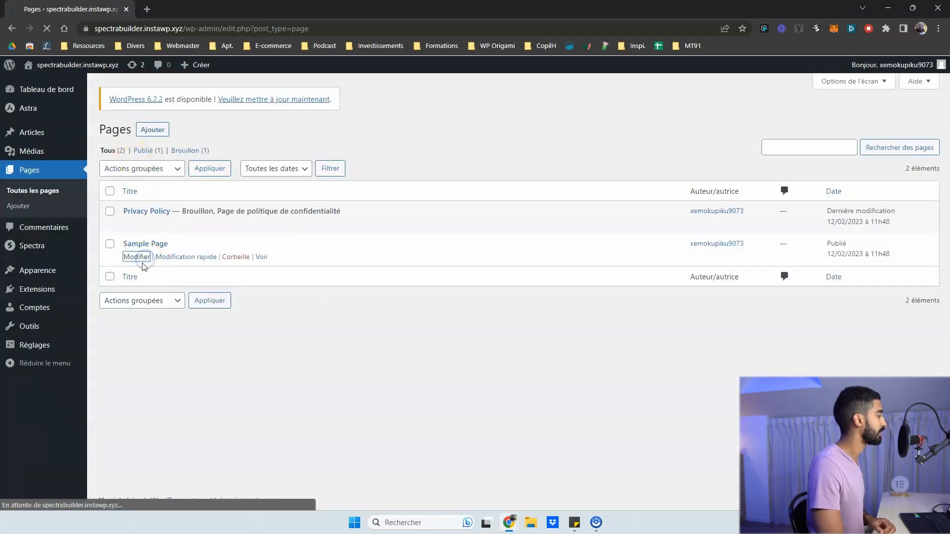
click(139, 134)
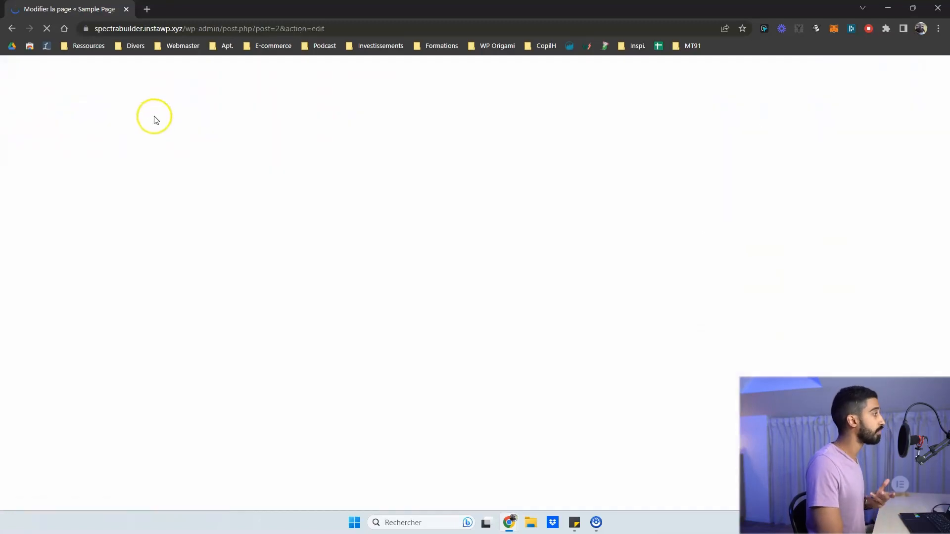
click(55, 73)
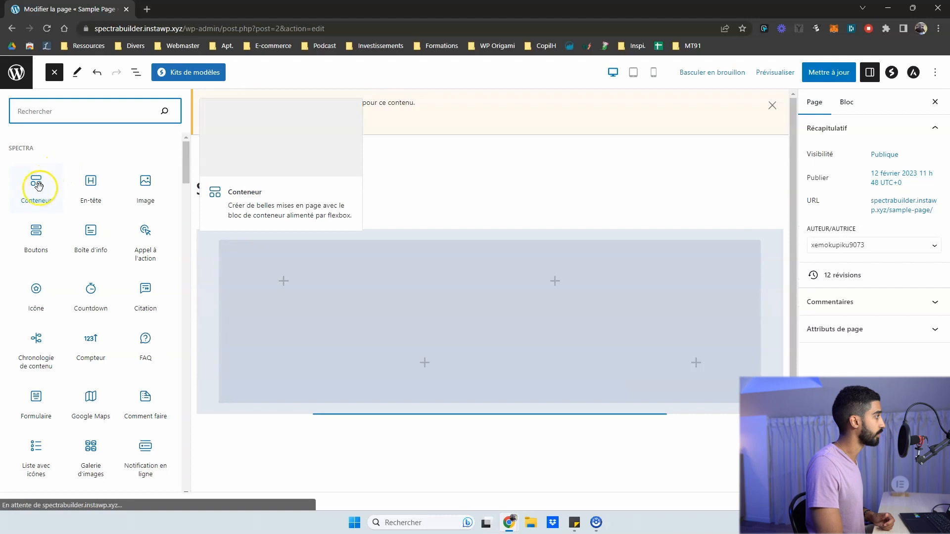
scroll(99, 203, down, 5)
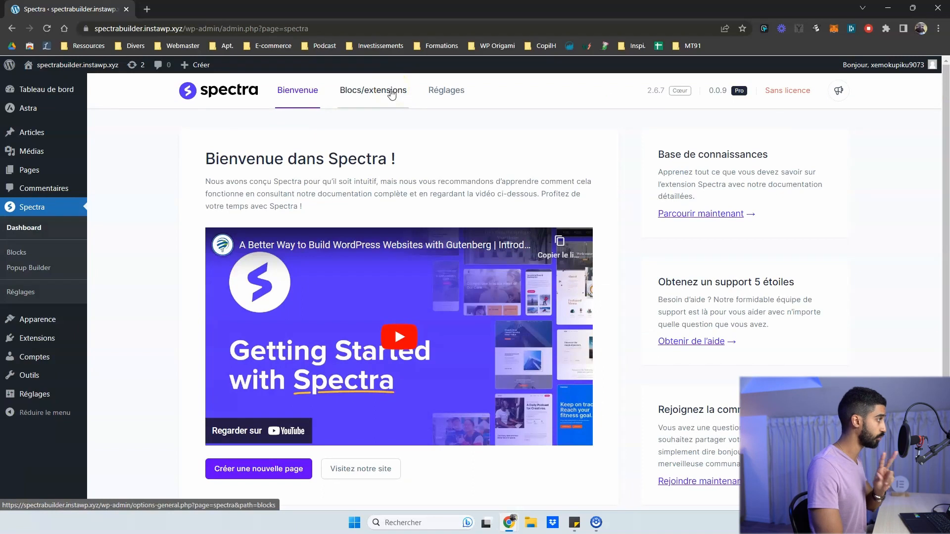
Step: Examine the full list of Spectra blocks and extensions and their activation switches in the Spectra dashboard
click(390, 94)
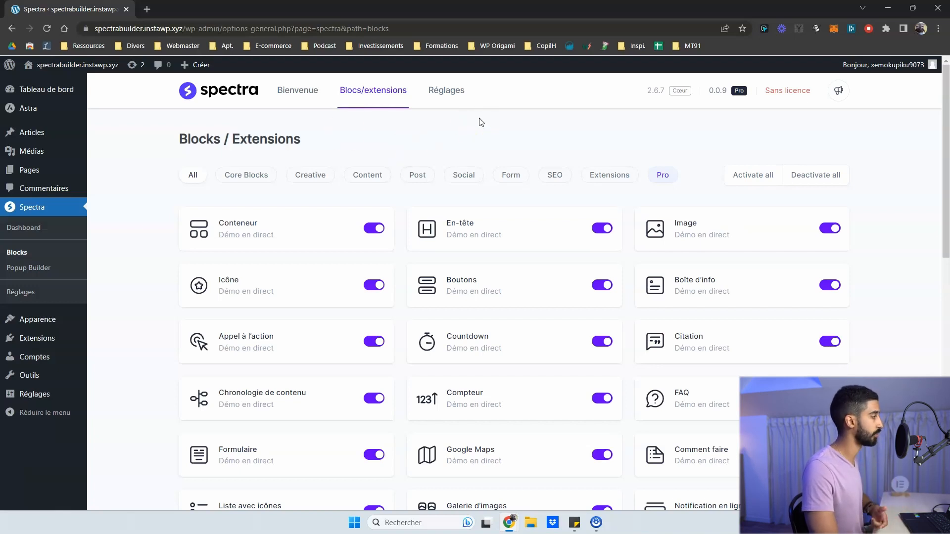
scroll(479, 124, down, 1)
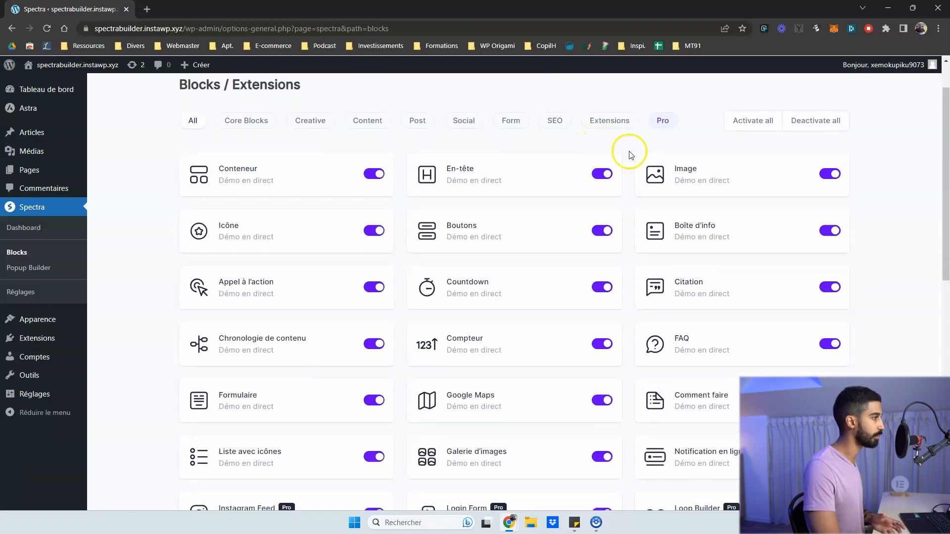
scroll(746, 222, down, 5)
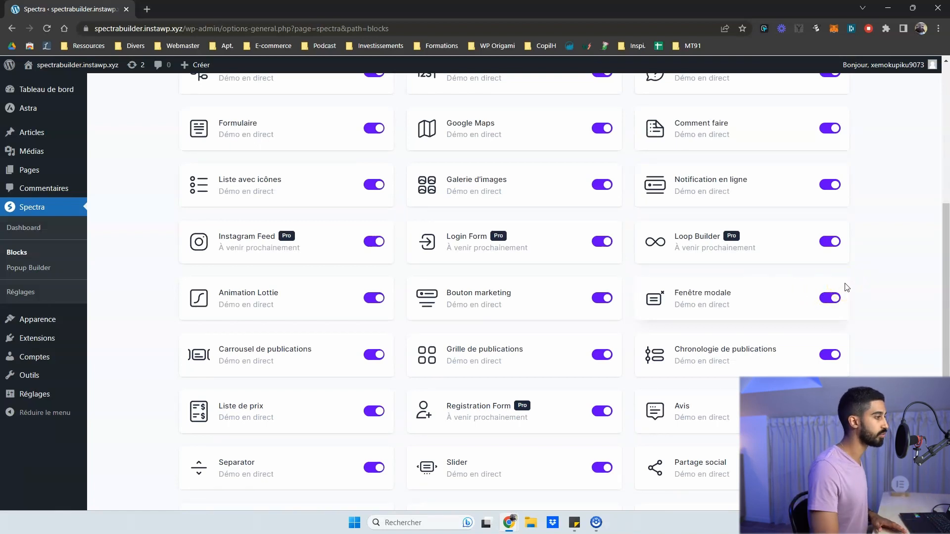
scroll(713, 262, down, 2)
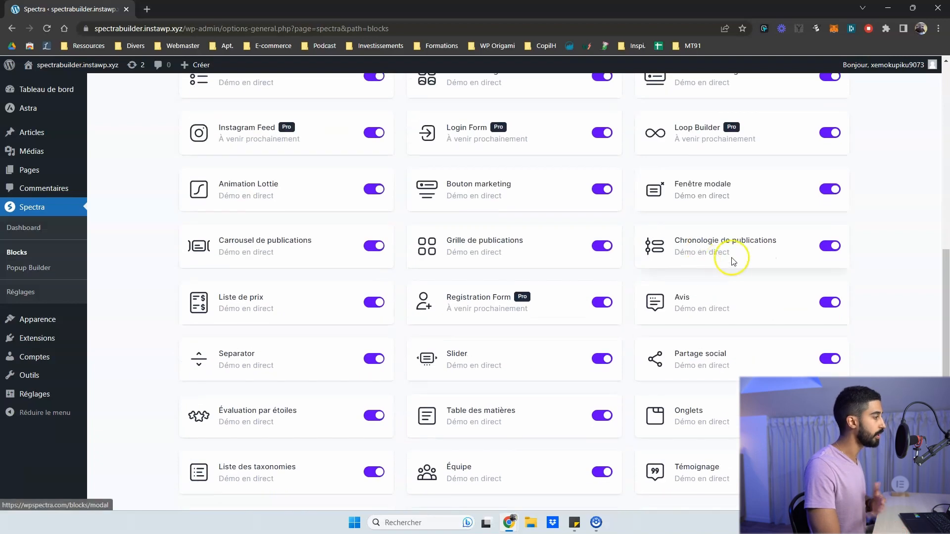
scroll(713, 269, up, 8)
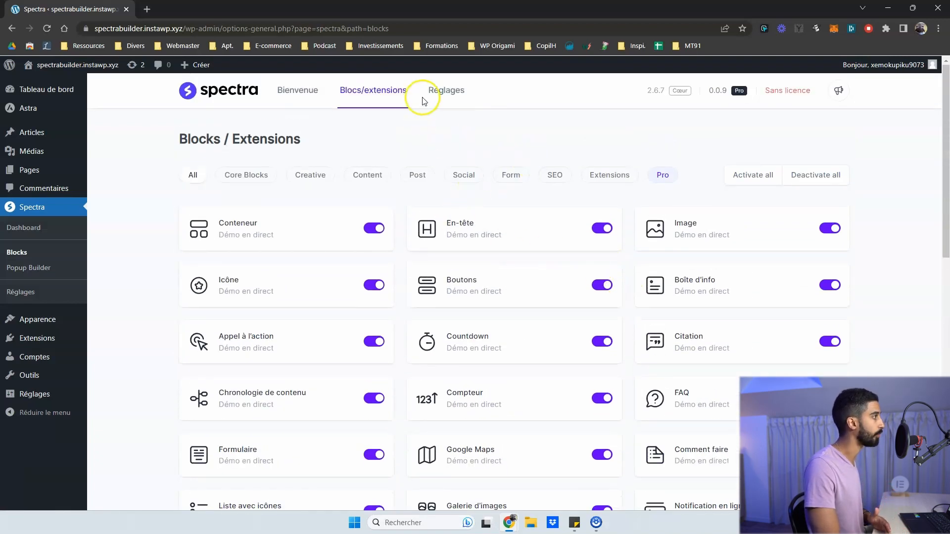
Step: Filter the Spectra blocks by category, including Creative, Core Blocks, Content, Post, Social, Extensions and Pro
click(310, 175)
click(263, 175)
click(328, 175)
click(364, 174)
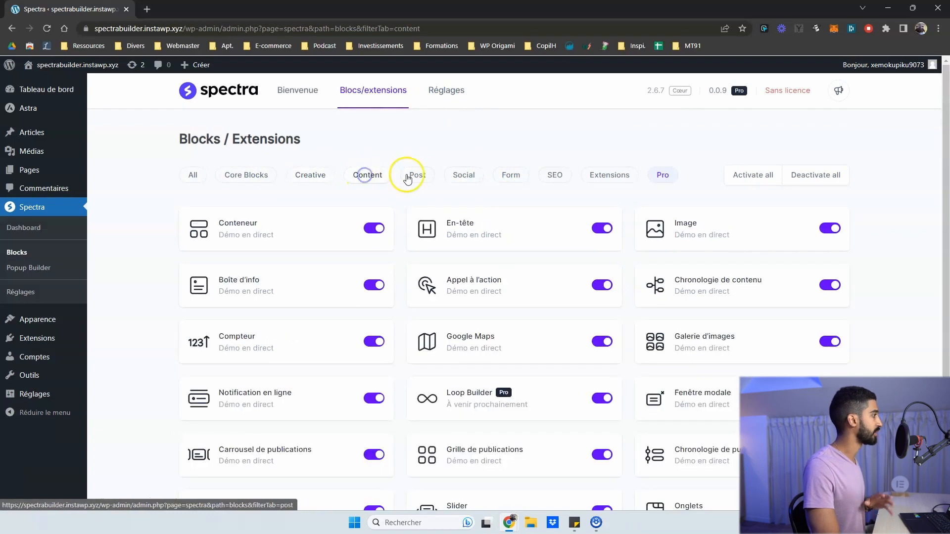
click(416, 175)
click(460, 176)
click(616, 175)
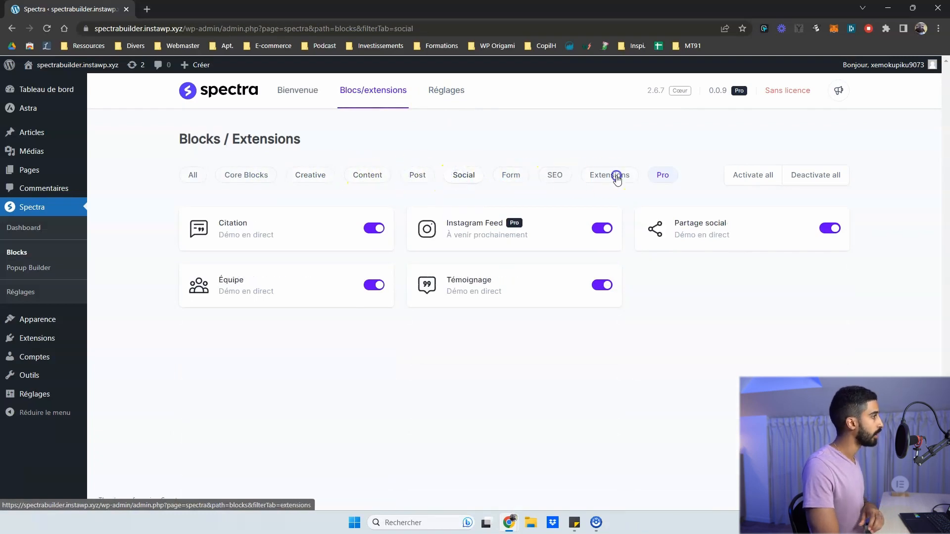
click(655, 175)
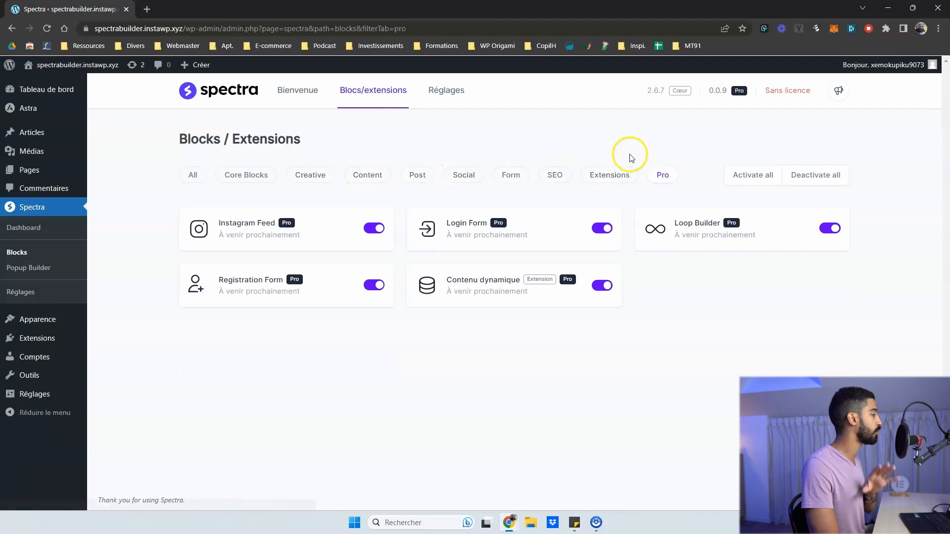
Step: Review the editor options in the Spectra settings and toggle the "Récupération automatique des blocs" option
click(457, 92)
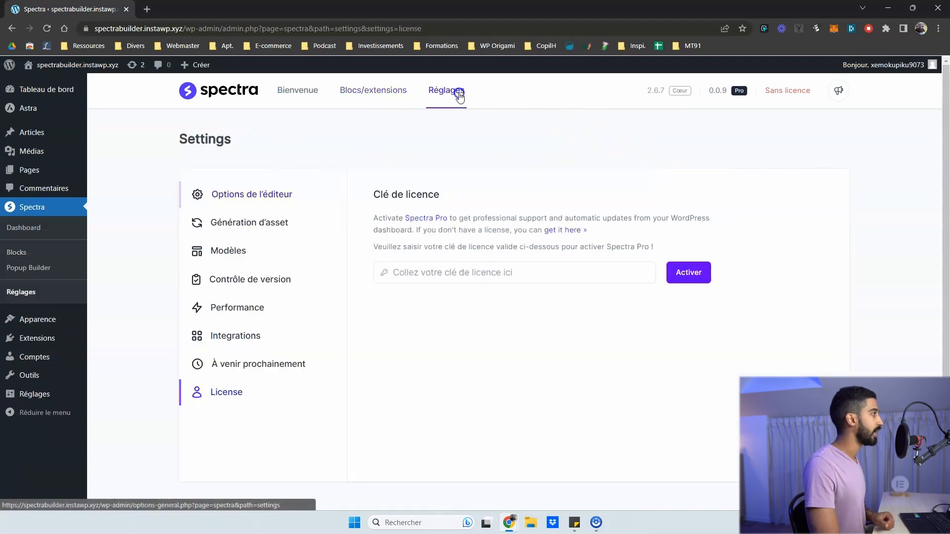
click(301, 196)
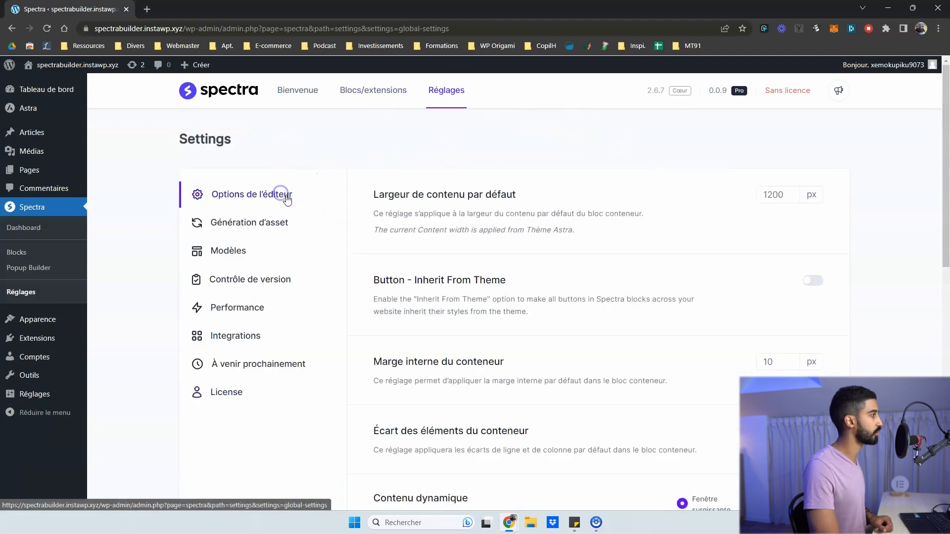
scroll(477, 212, down, 2)
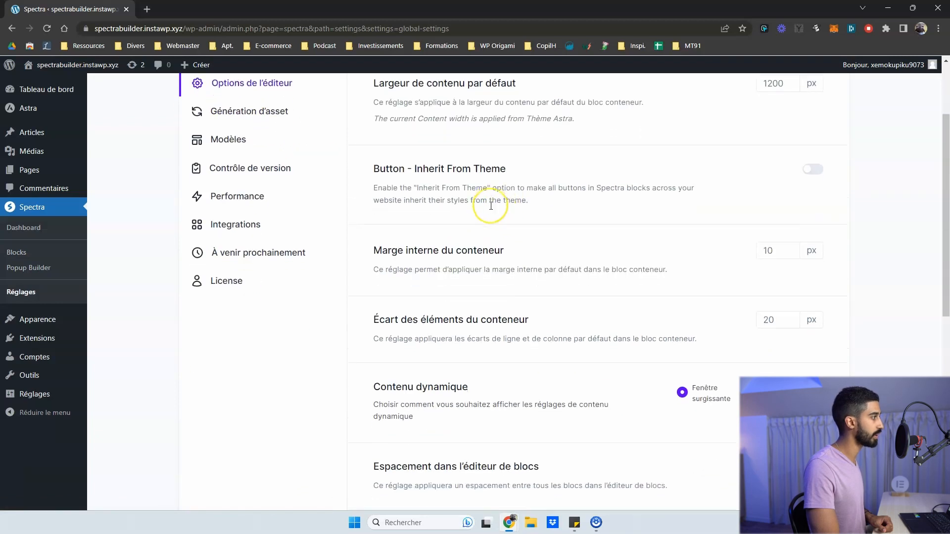
scroll(488, 206, down, 2)
scroll(491, 206, down, 6)
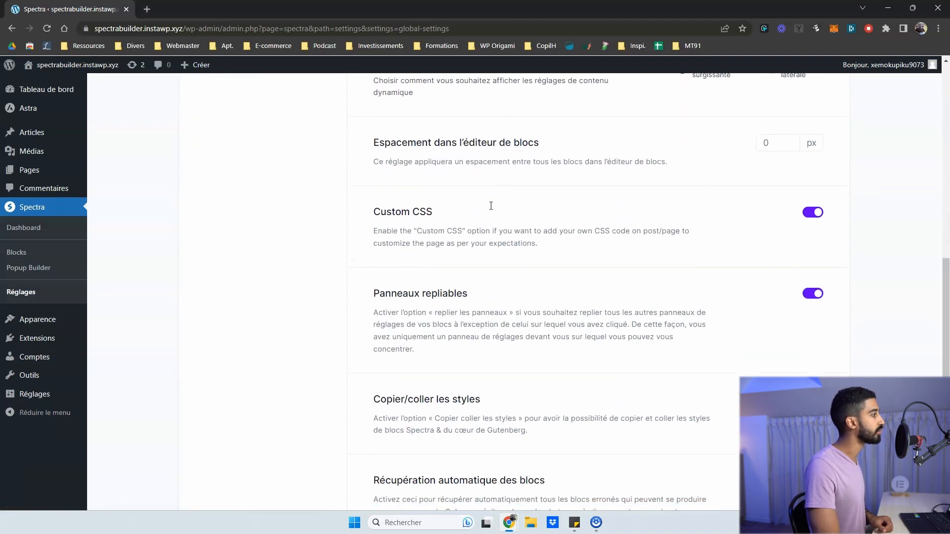
scroll(491, 206, down, 1)
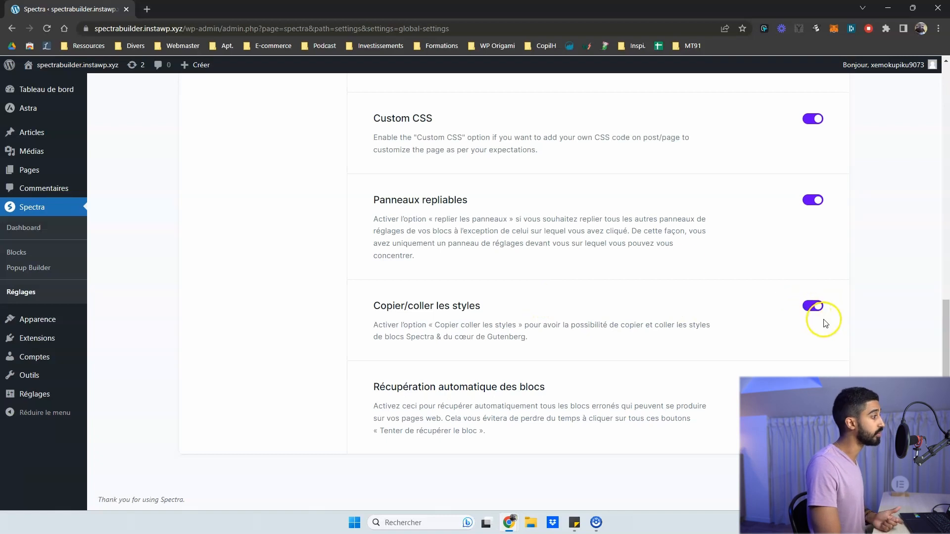
click(816, 393)
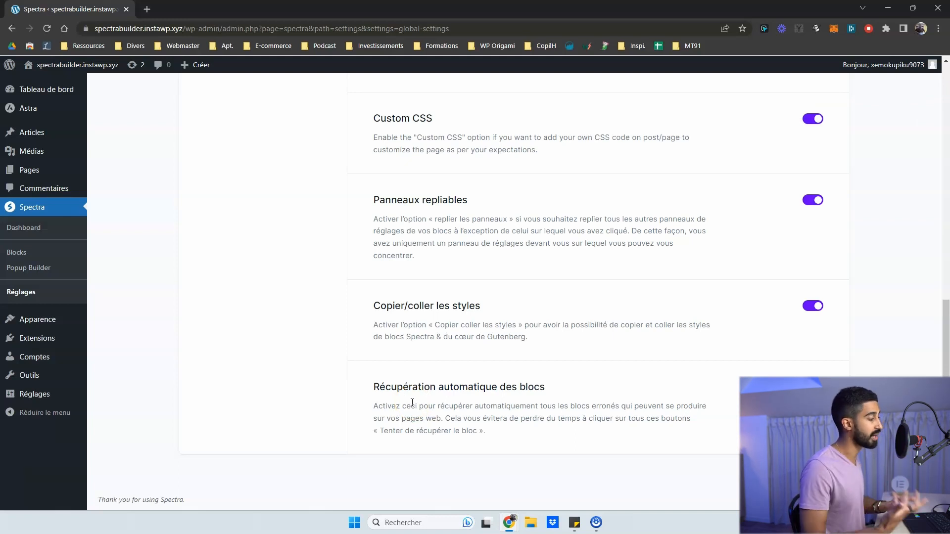
Step: Regenerate the CSS and JavaScript assets from Spectra's asset generation settings
scroll(418, 395, up, 10)
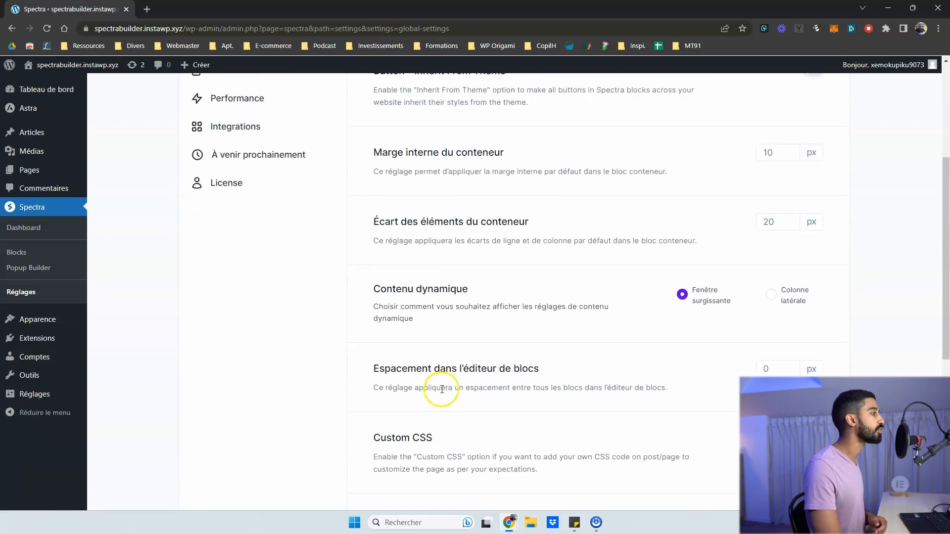
scroll(444, 394, up, 2)
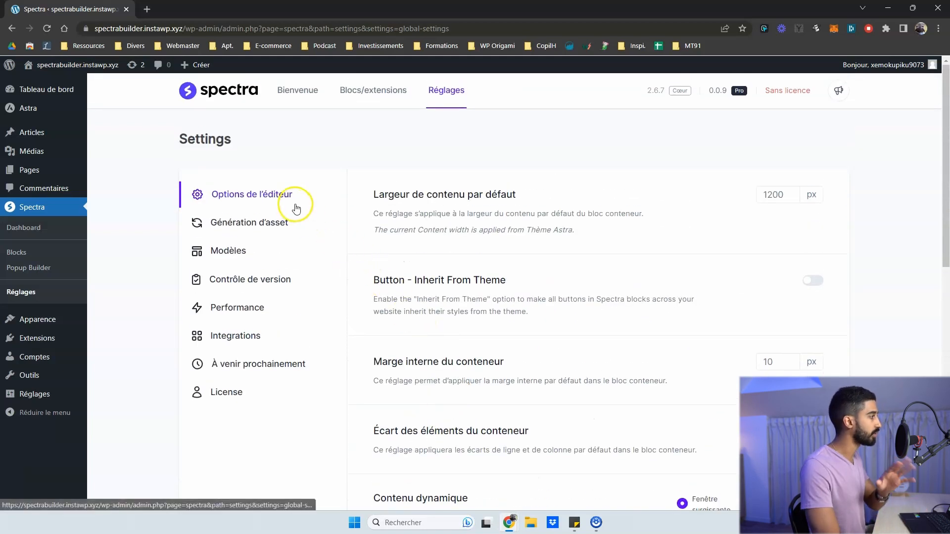
click(284, 226)
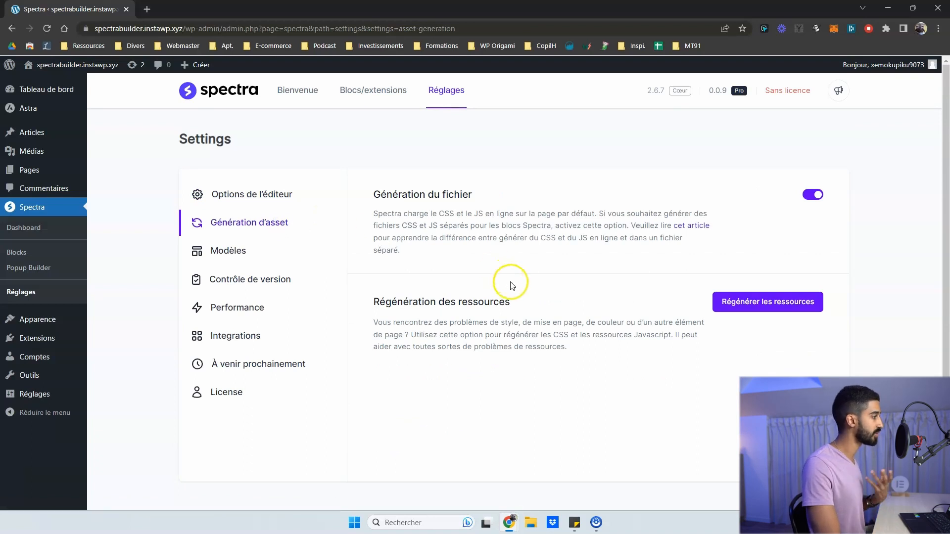
click(754, 310)
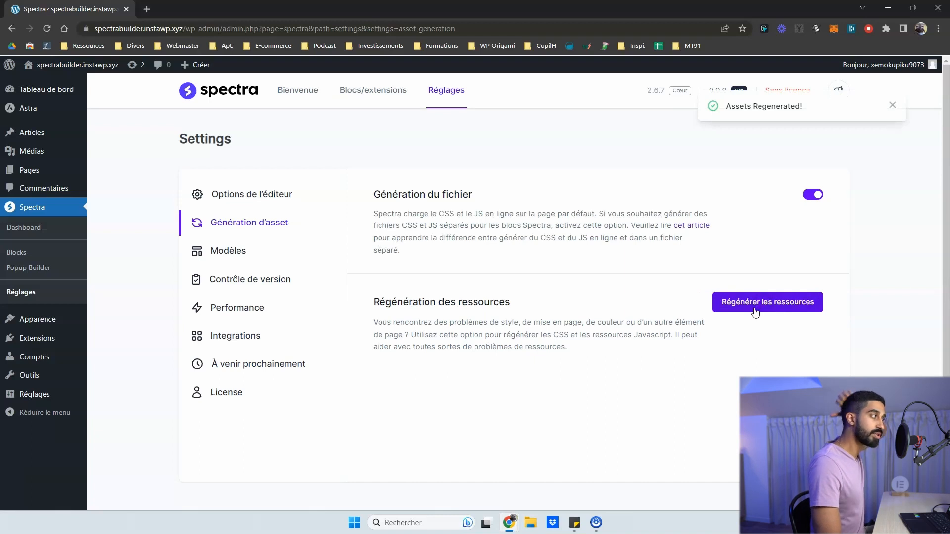
Step: Check the templates button setting and the version control options in the Spectra settings
click(253, 252)
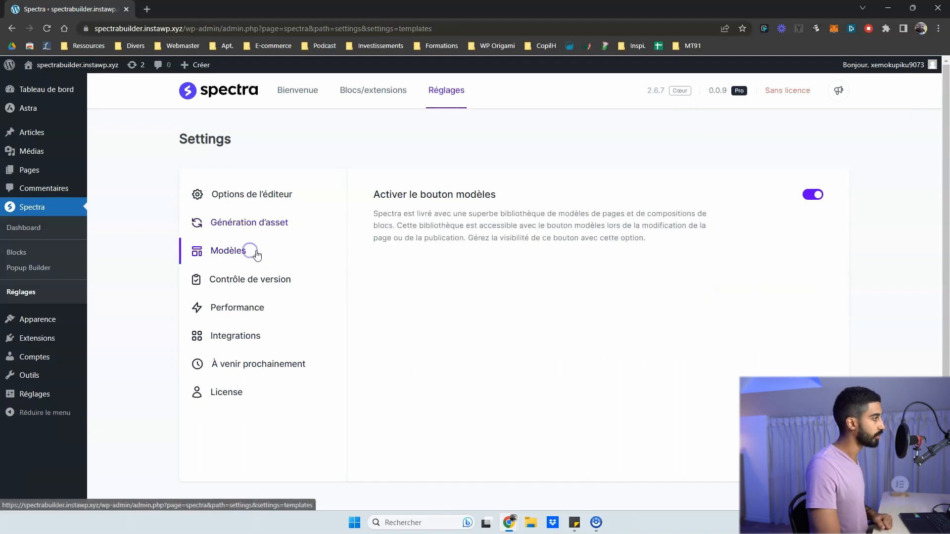
click(813, 196)
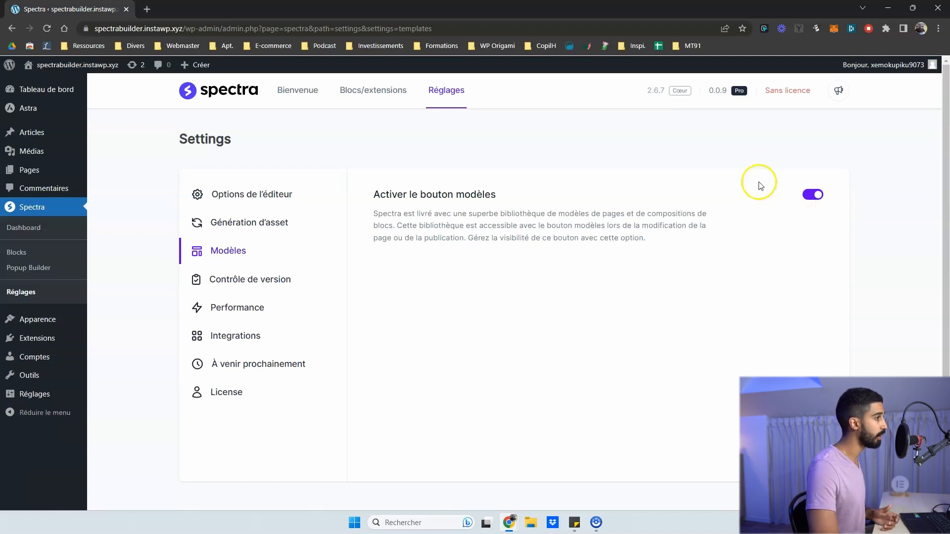
click(267, 279)
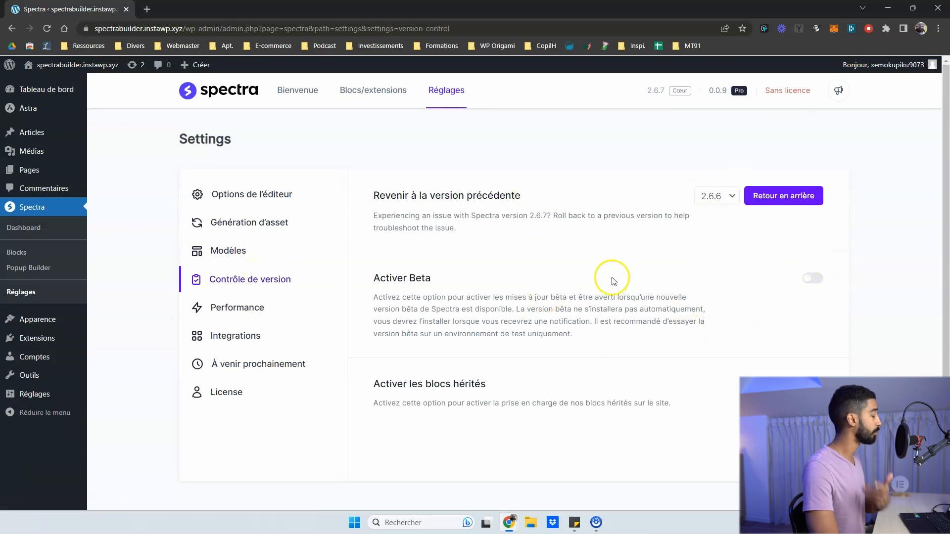
Step: Switch local loading of Google Fonts on and back off in the performance settings
click(244, 307)
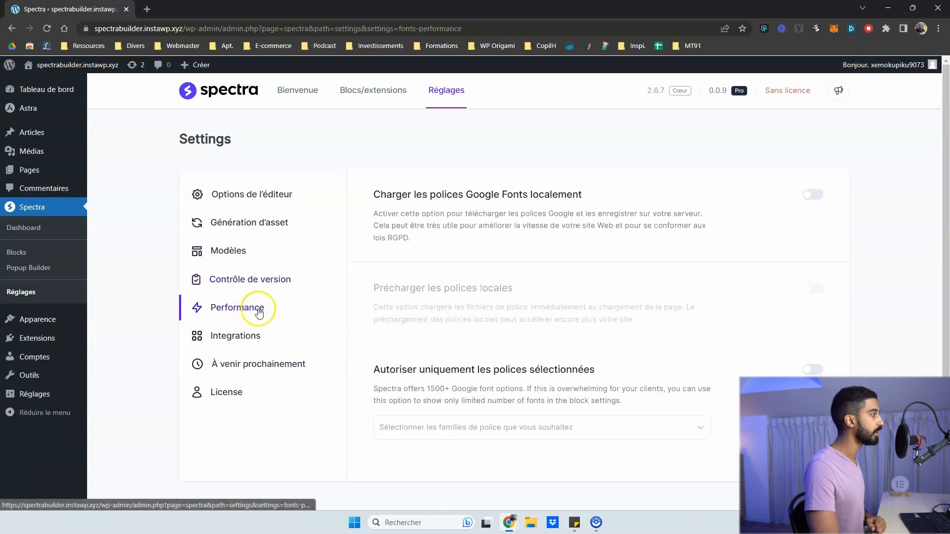
click(812, 195)
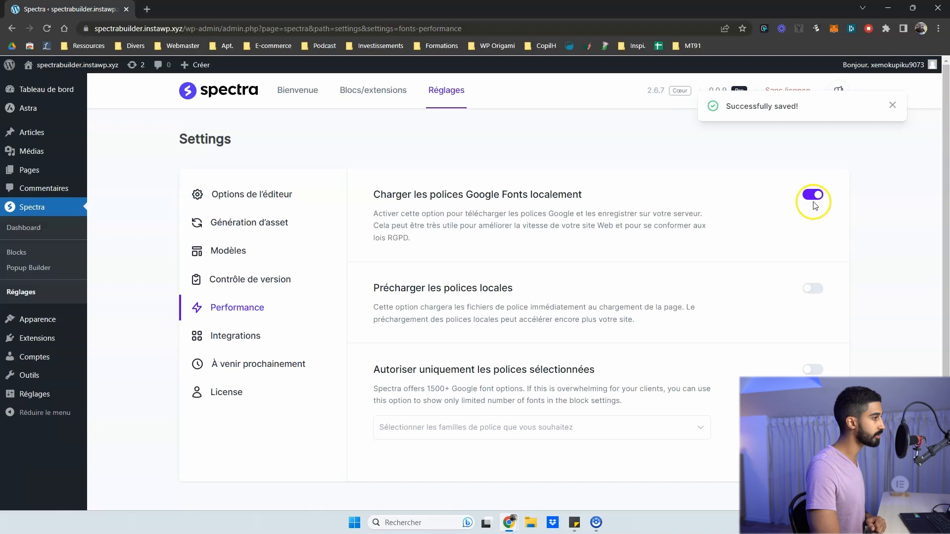
click(814, 198)
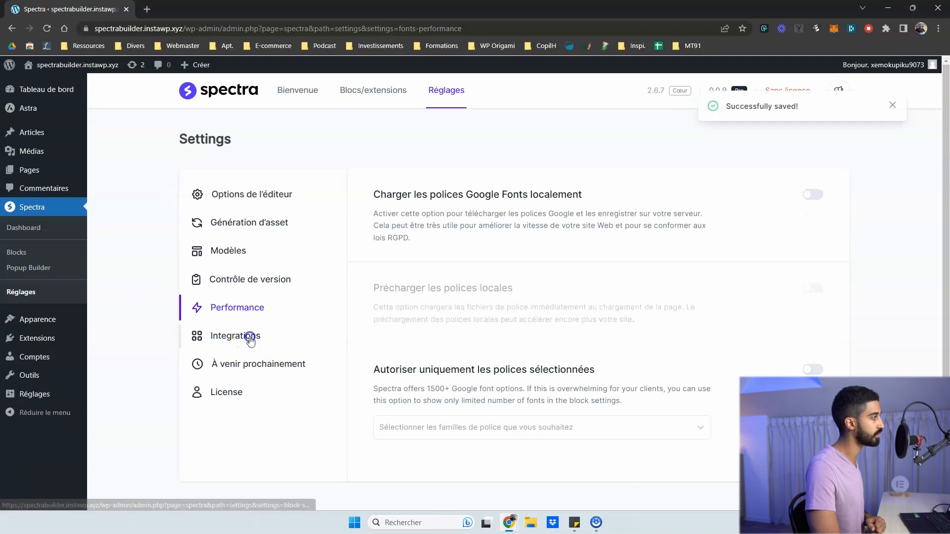
Step: Review the Instagram and Google reCAPTCHA integrations and the coming-soon mode settings
click(273, 331)
scroll(274, 331, down, 1)
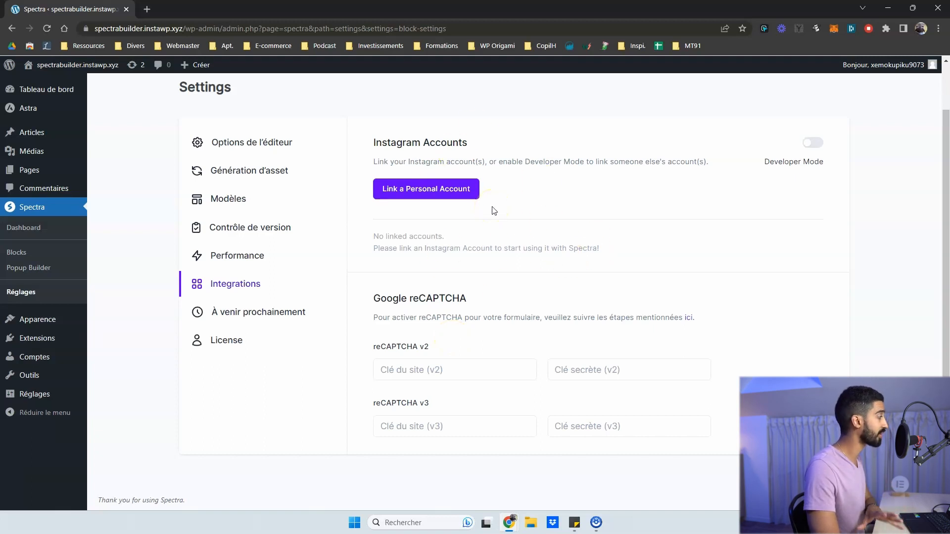
click(277, 313)
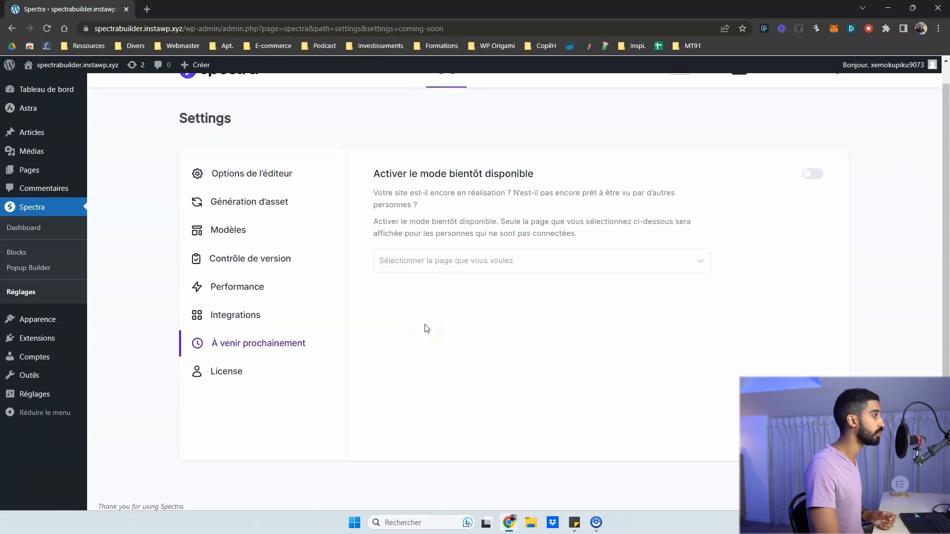
Step: Check which pages can be chosen for the coming-soon mode, leaving the page selection empty
scroll(425, 329, up, 1)
mouse_move(51, 172)
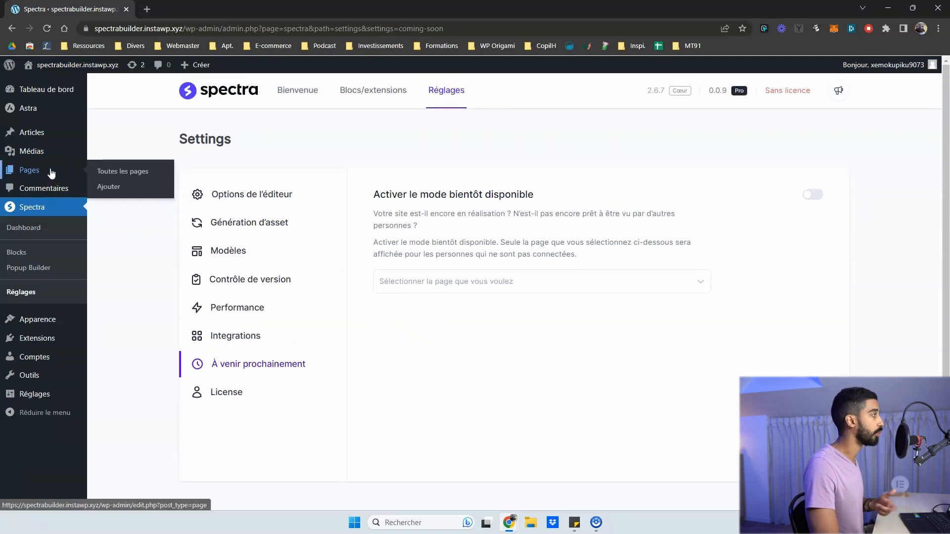
click(476, 280)
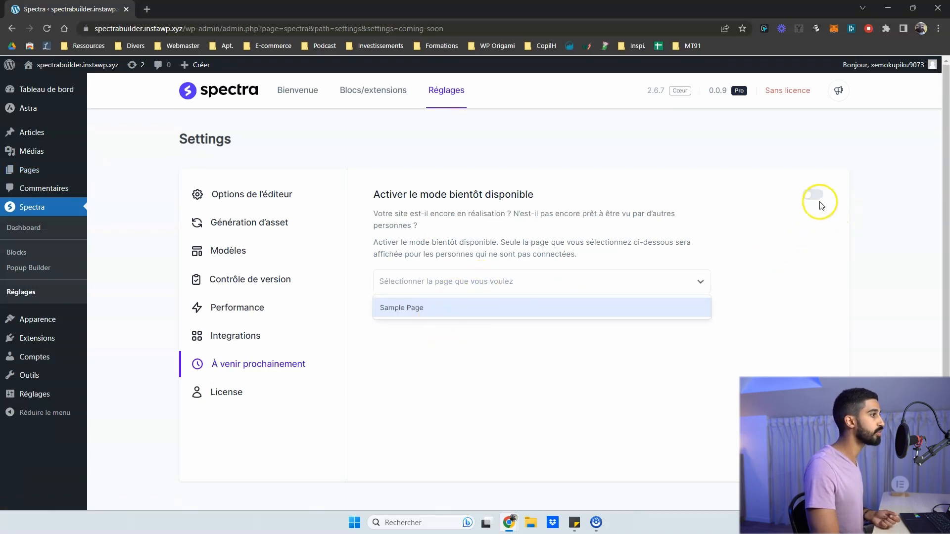
click(765, 213)
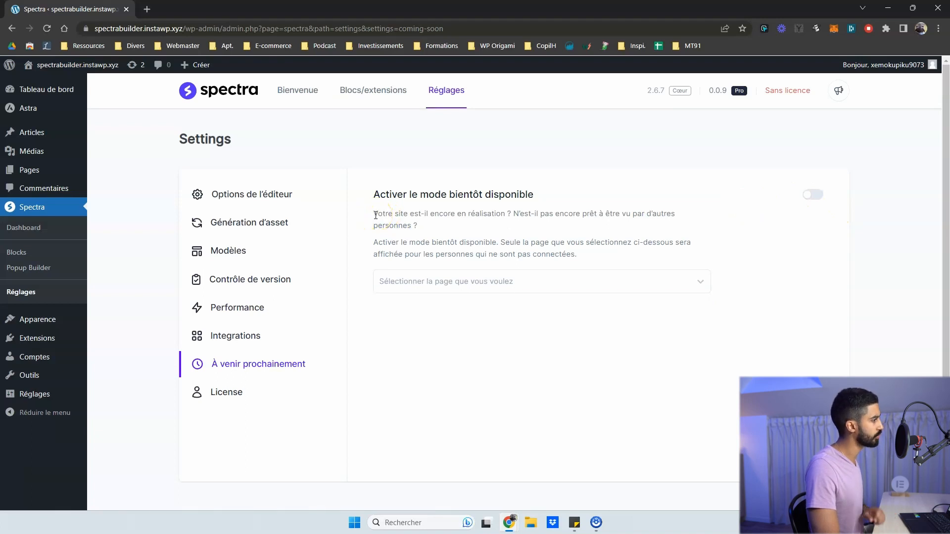
click(387, 211)
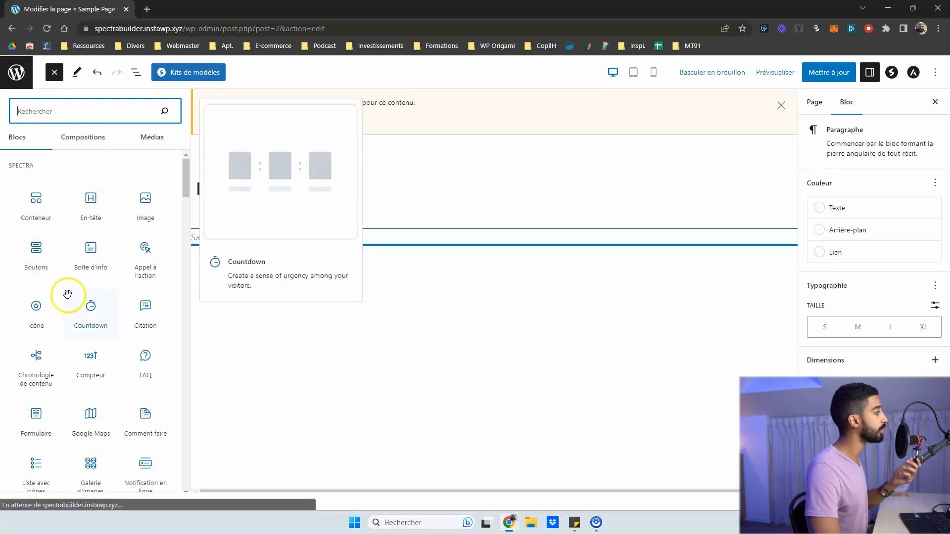
Step: Browse the Spectra blocks and insert a Bouton marketing block under the Exemple page title
scroll(66, 292, down, 1)
scroll(66, 268, down, 3)
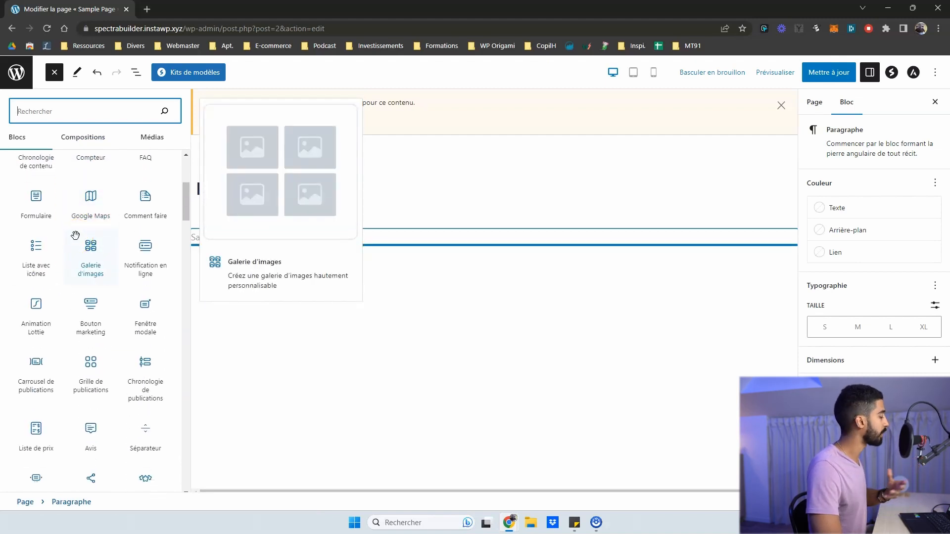
scroll(76, 237, up, 1)
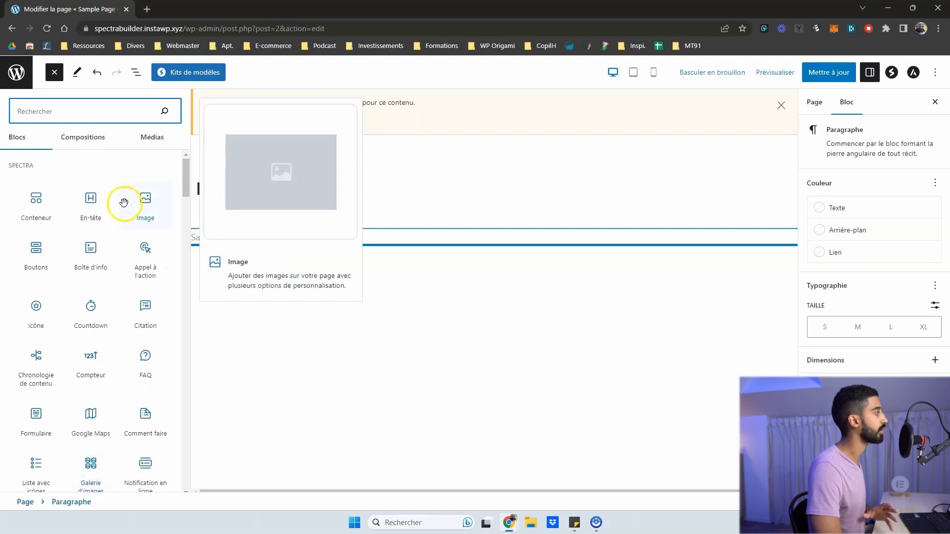
scroll(99, 247, down, 3)
scroll(97, 254, down, 2)
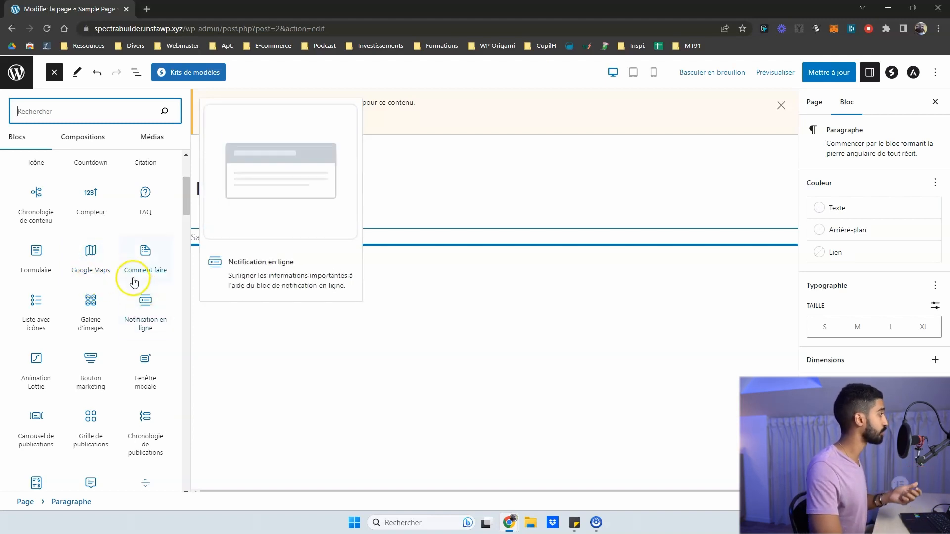
click(87, 369)
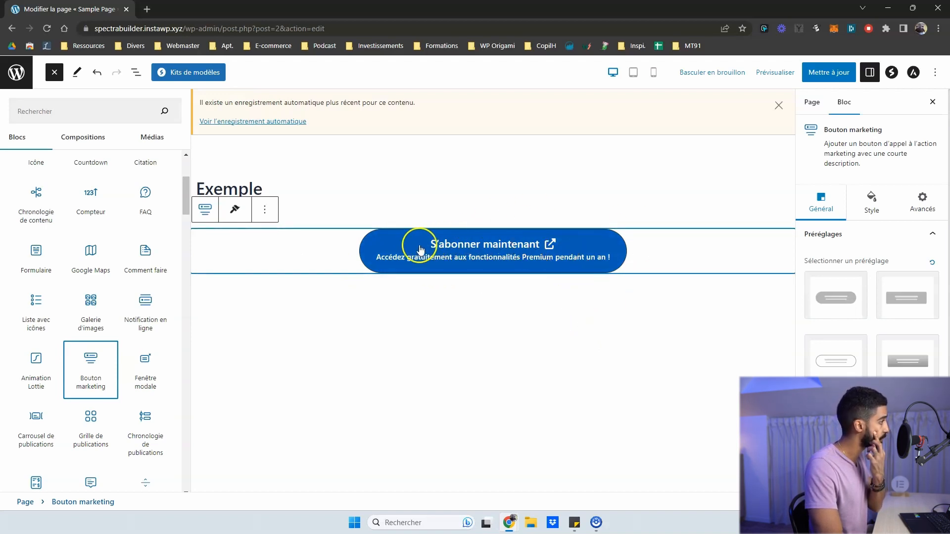
click(382, 259)
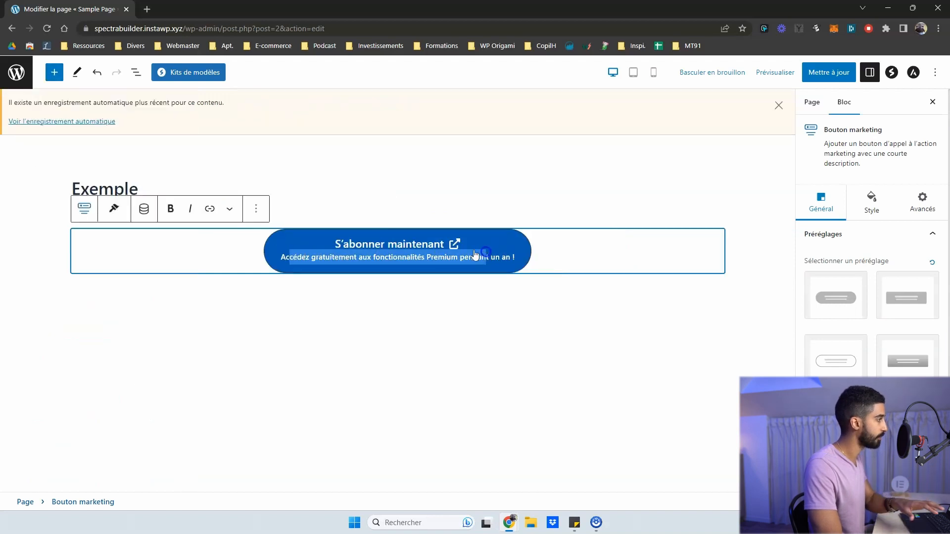
Step: Insert a Notification en ligne block below the marketing button
click(221, 244)
click(54, 72)
scroll(116, 237, down, 5)
click(144, 204)
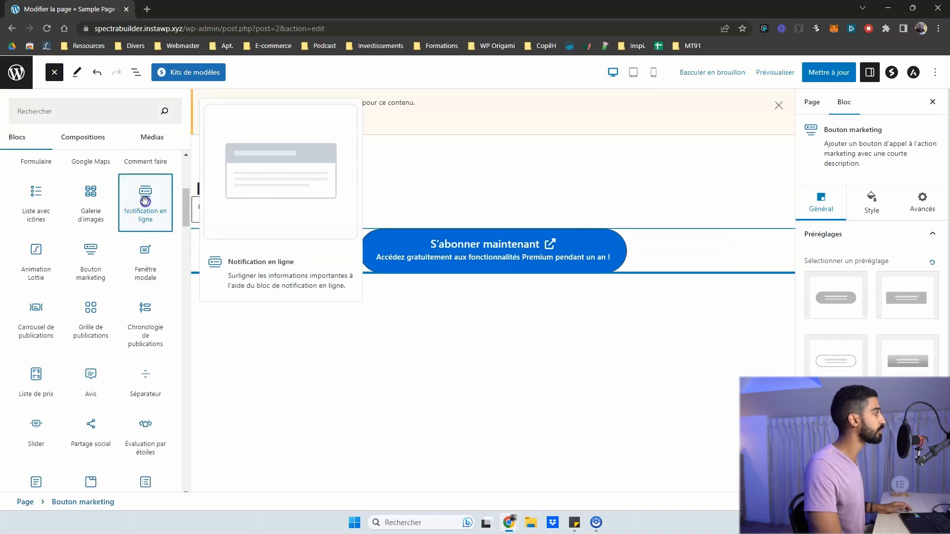
click(273, 284)
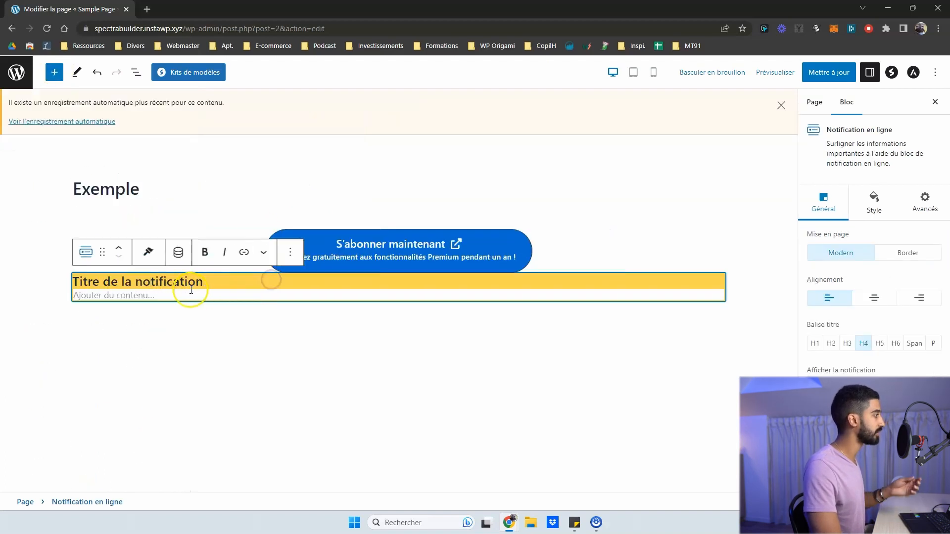
Step: Title the notification "C'est votre première fois ici ?" and fill its content with lorem ipsum text starting "Sed lectus. Aliquam lobortis."
drag(212, 281, 74, 281)
text(C'est votre première fois ici ? Sed lectus. Aliquam lobortis. Etiam feugiat lorem non metus. Sed in libero ut nibh placerat accumsan. Curabitur nisi. Curabitur ullamcorper ultricies nisi. Fusce a quam. Donec sodales sagittis magna.Sed lectus. Aliquam lobortis. Etiam feugiat lorem non metus. Sed in libero ut nibh placerat accumsan.)
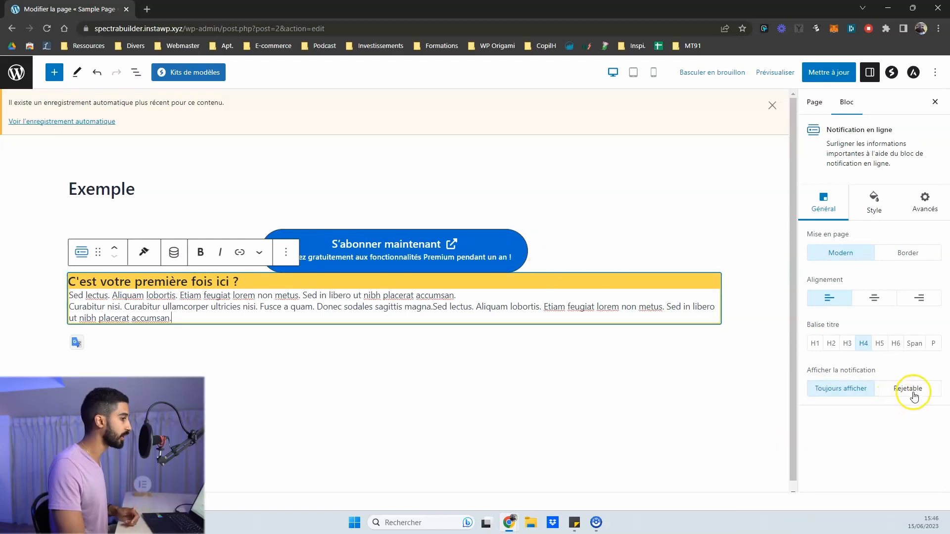
Step: Make the notification dismissible (Rejetable) and set its close button size to 21 px
click(910, 394)
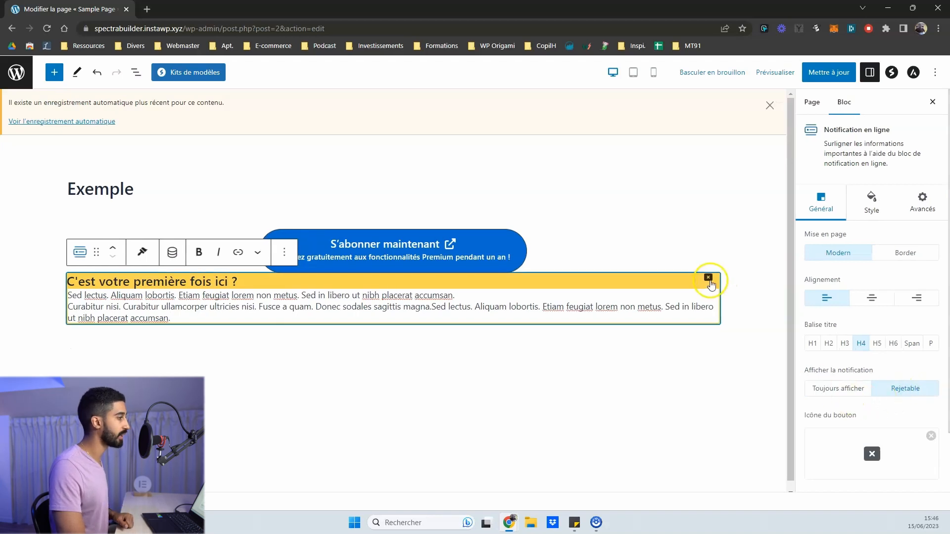
scroll(844, 395, down, 3)
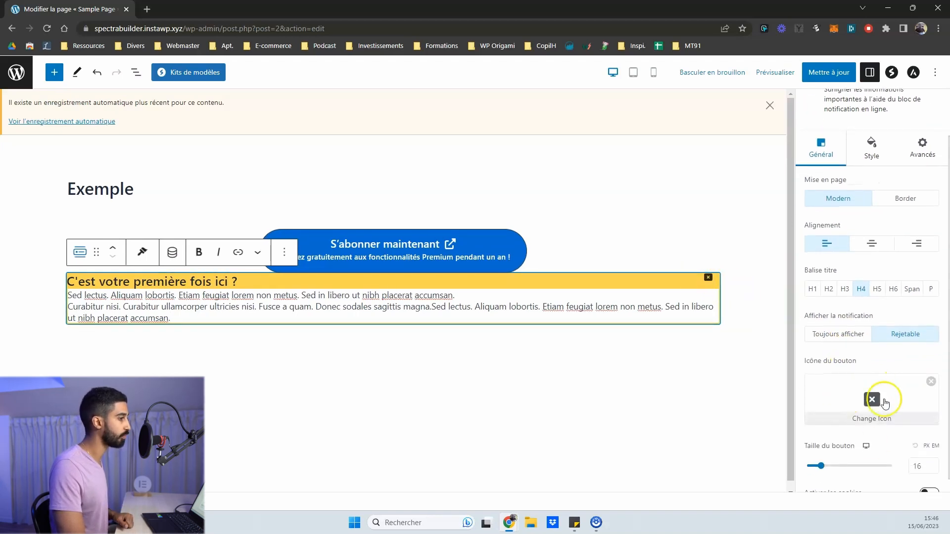
drag(821, 452, 829, 451)
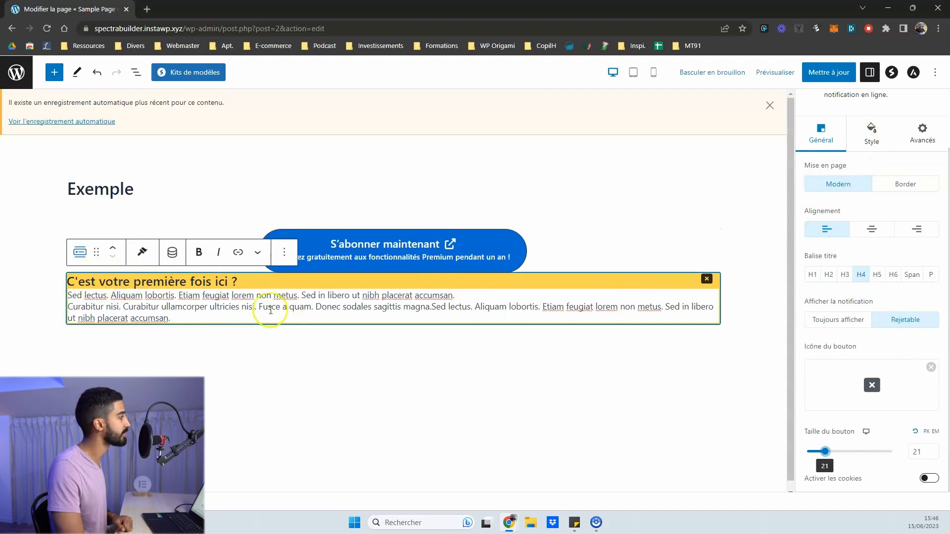
Step: Set the border colour of the notification's title to the theme blue
click(872, 135)
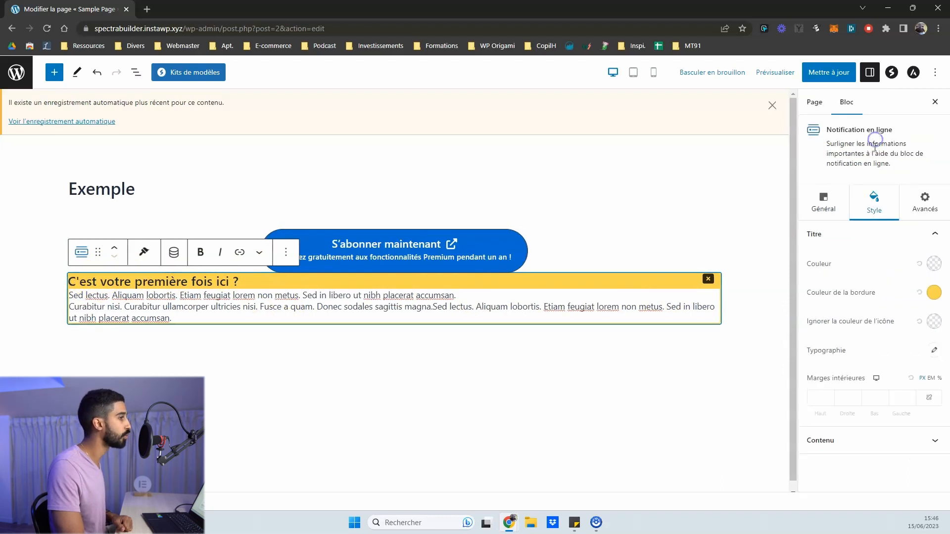
click(934, 294)
click(829, 276)
click(835, 304)
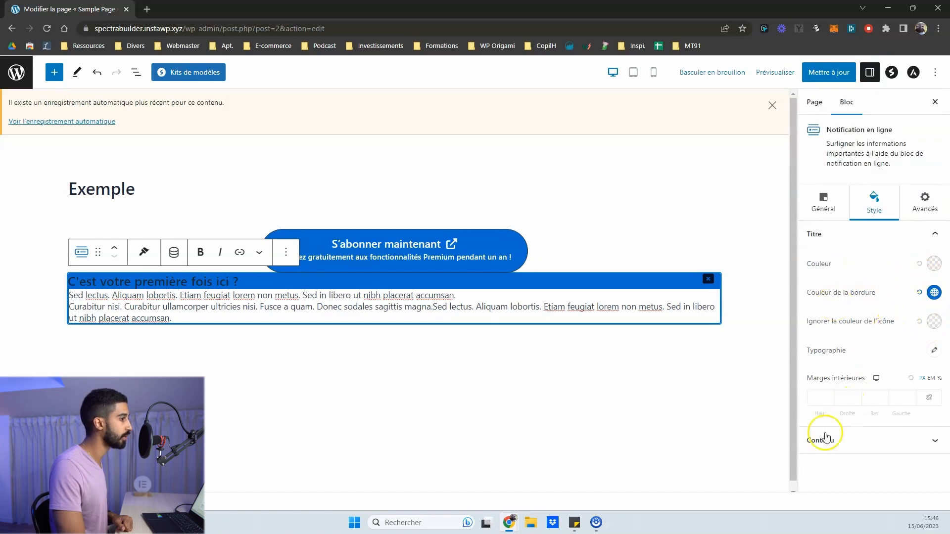
Step: Set the background colour of the notification's content to the light grey theme colour
click(819, 440)
click(933, 319)
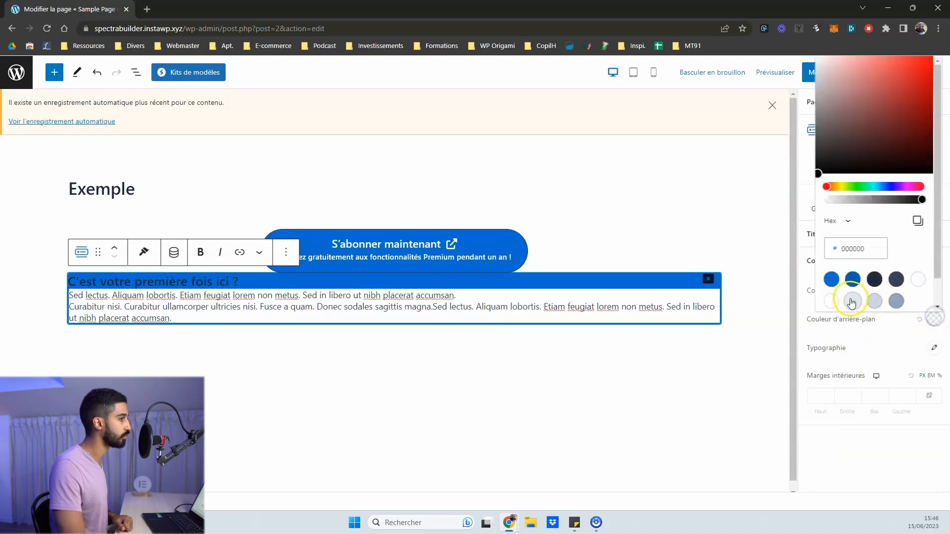
click(851, 301)
click(841, 331)
Step: Set the border colour of the notification's title to the light grey E2E8F0
click(902, 231)
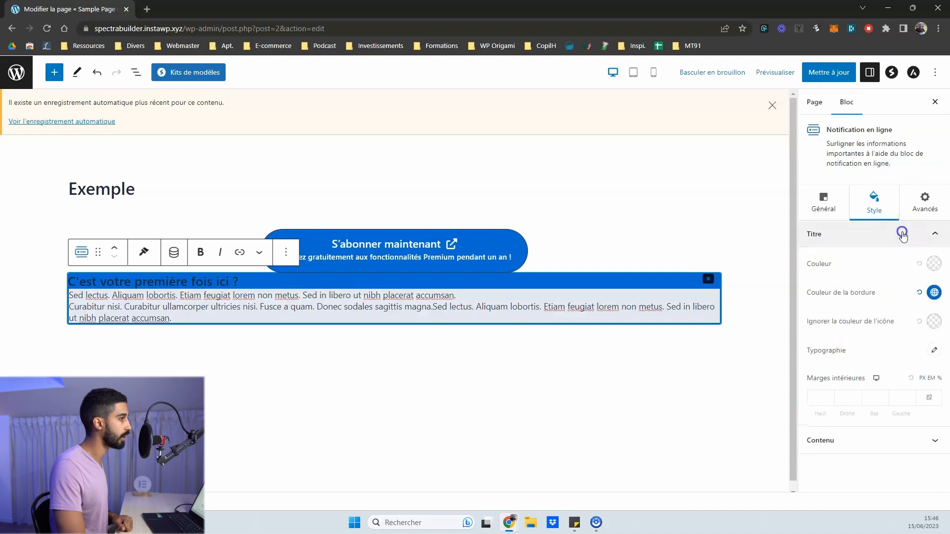
click(927, 300)
click(916, 224)
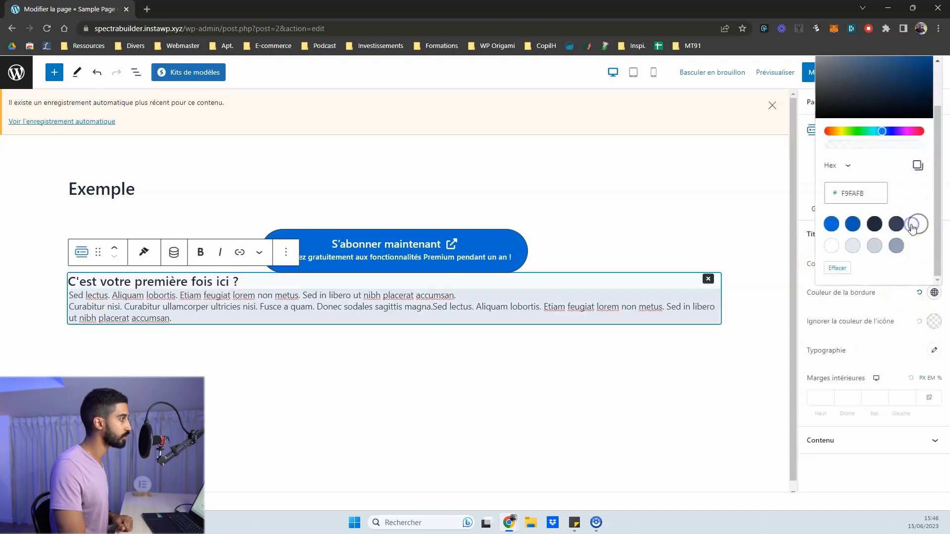
click(852, 247)
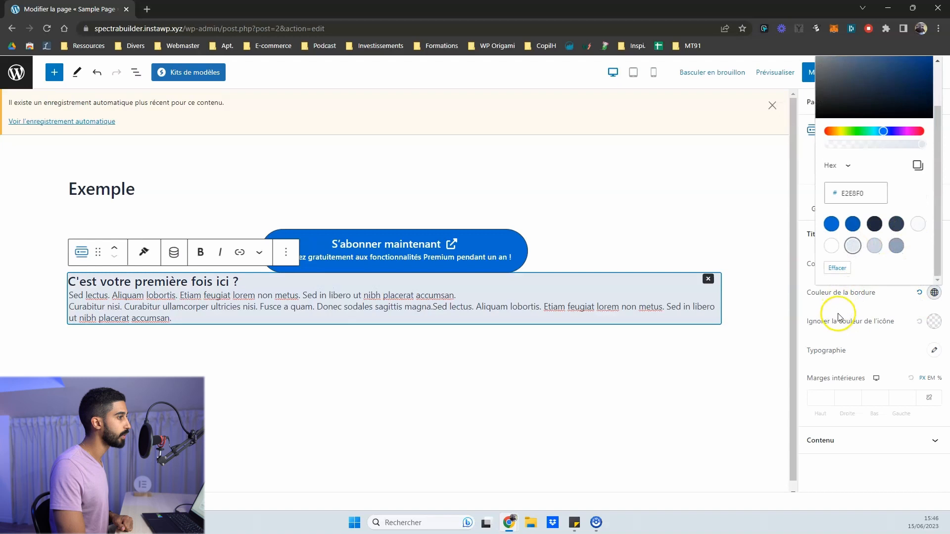
click(847, 380)
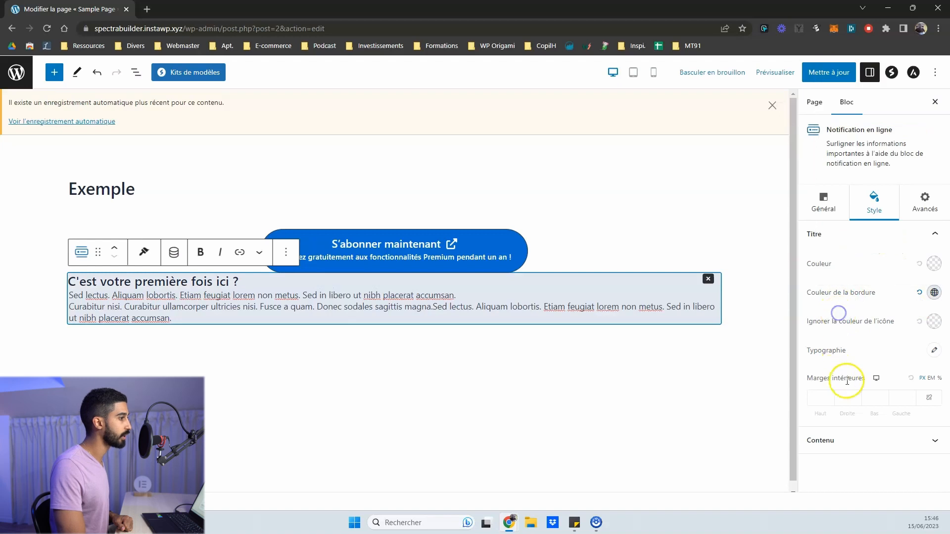
Step: Set the inner margins of both the notification's title and its content to 12 px on all sides
click(911, 398)
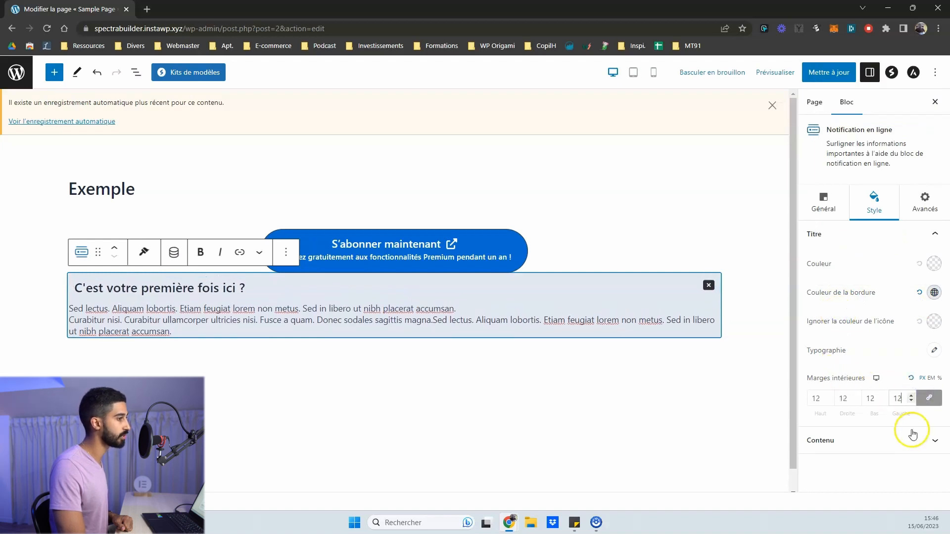
click(913, 436)
click(909, 397)
text(12)
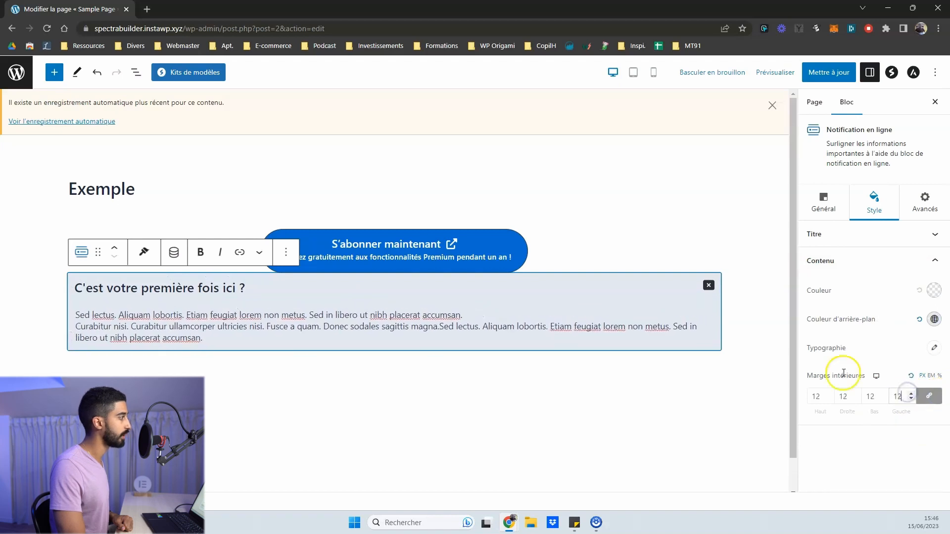
Step: Update the page and test dismissing the notification on the published page
click(525, 431)
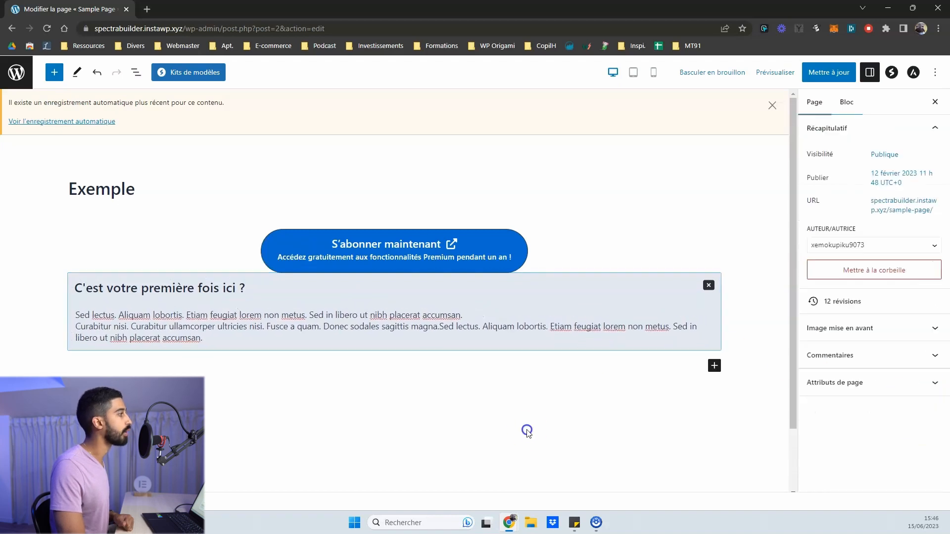
click(830, 72)
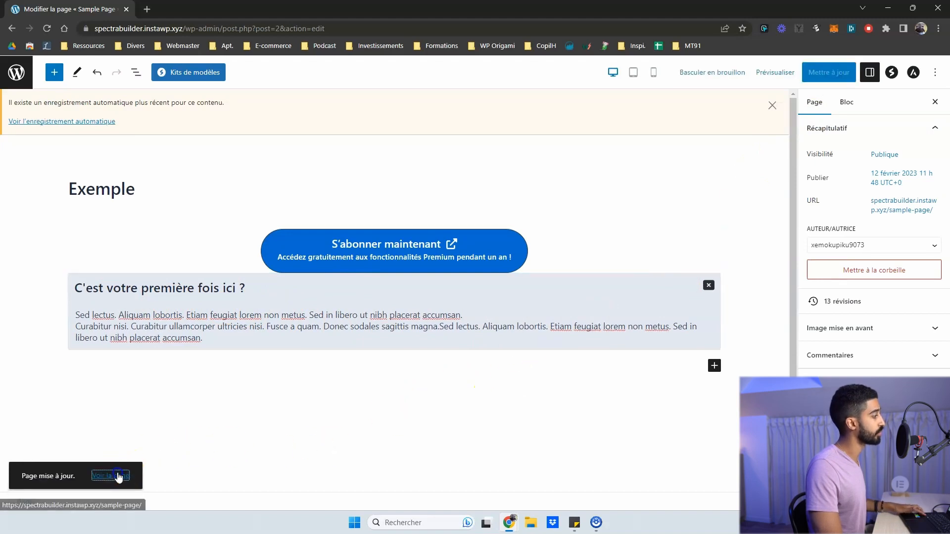
click(117, 475)
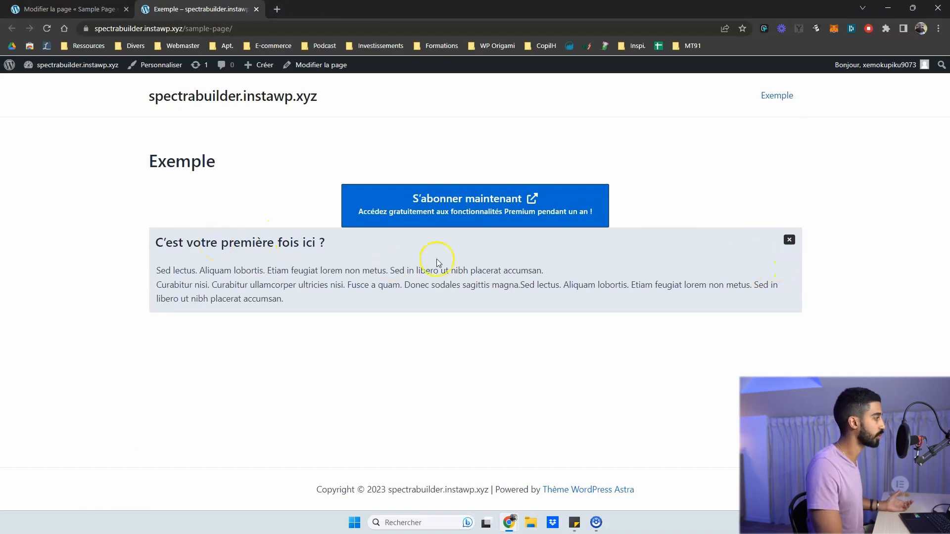
click(782, 240)
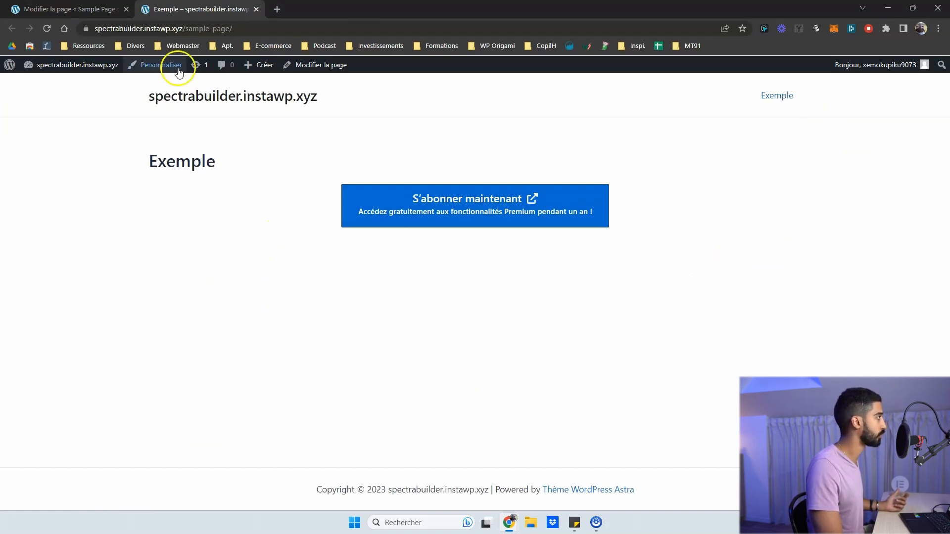
Step: Return to the page editor and look through the available Spectra blocks
click(75, 8)
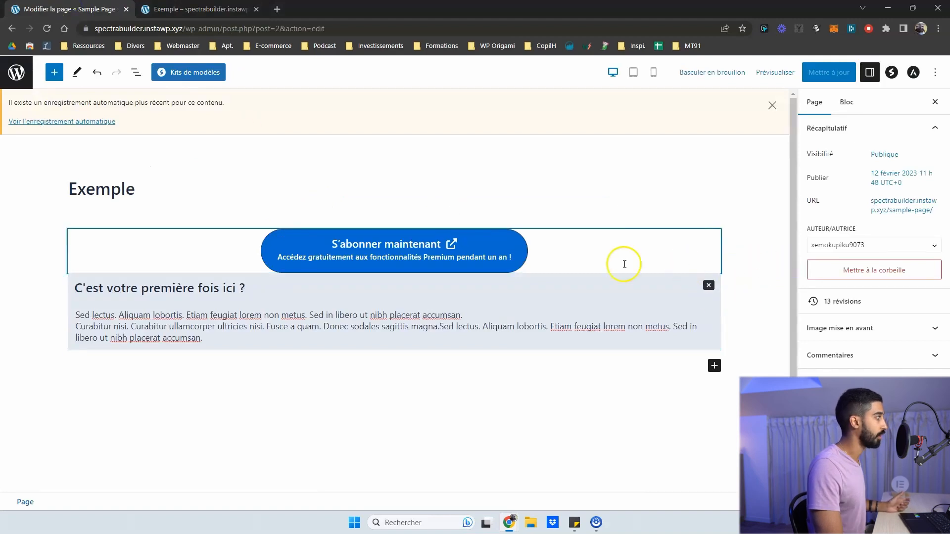
click(245, 279)
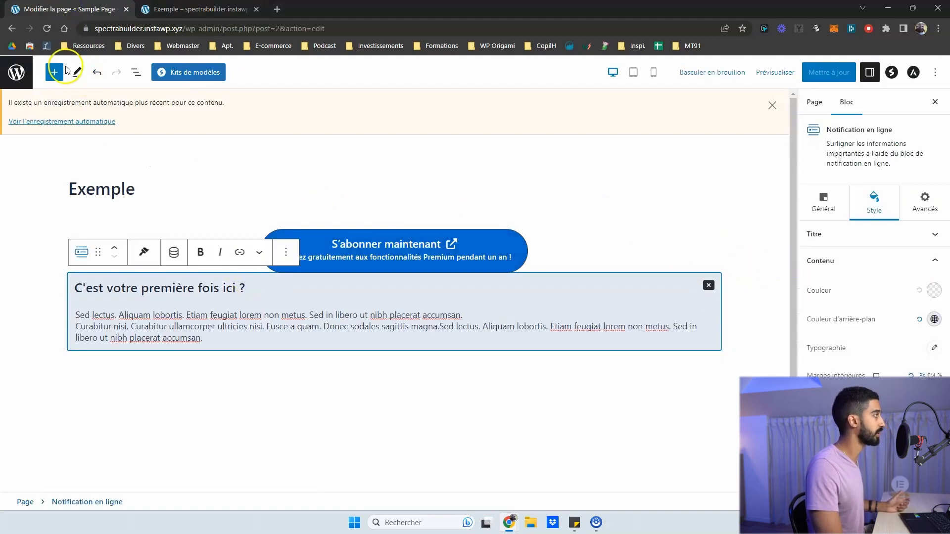
click(55, 72)
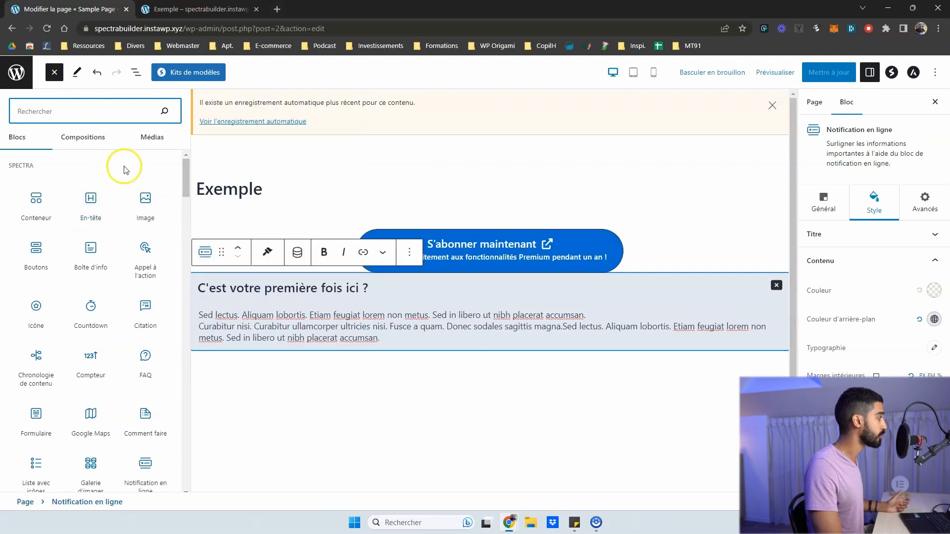
scroll(124, 184, down, 1)
scroll(131, 245, up, 1)
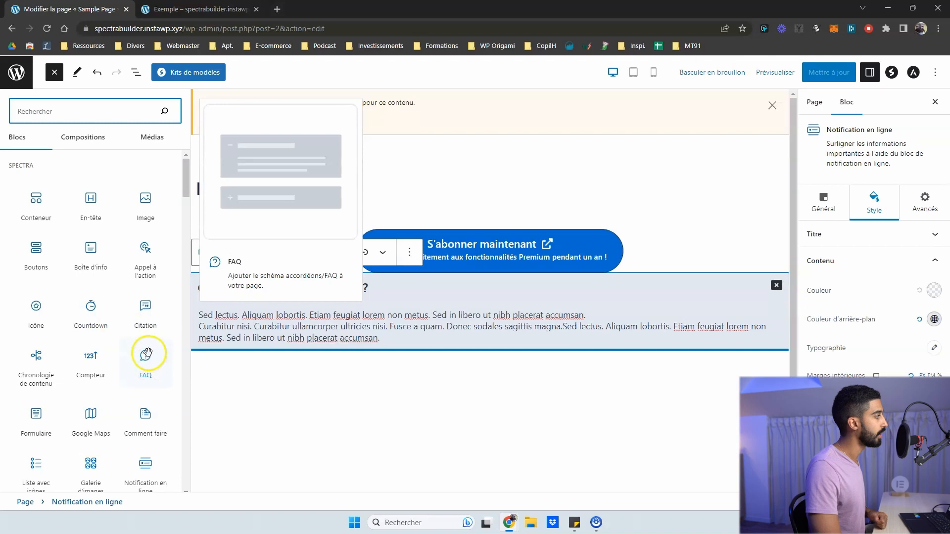
scroll(146, 324, down, 1)
scroll(111, 346, down, 1)
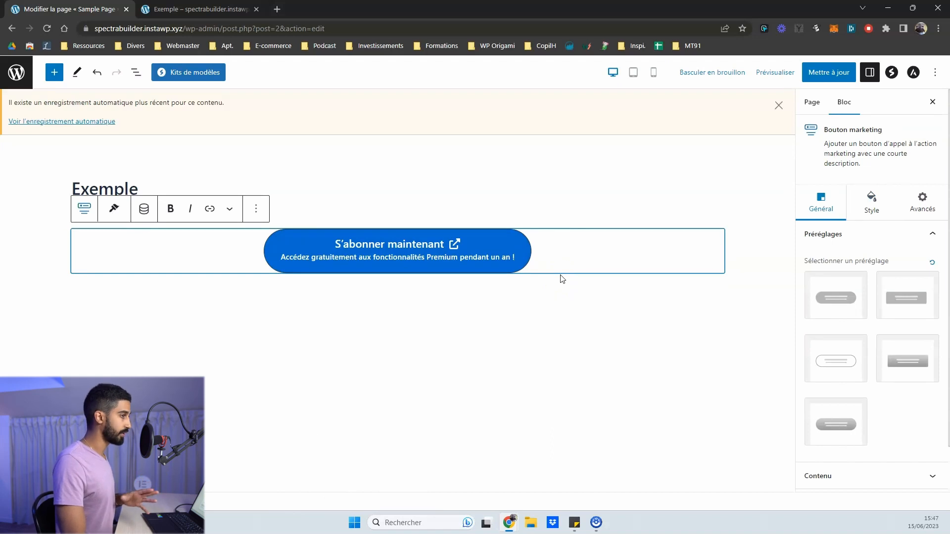
Step: Try out the marketing button's presets and apply the solid rectangular one
click(640, 254)
text(!)
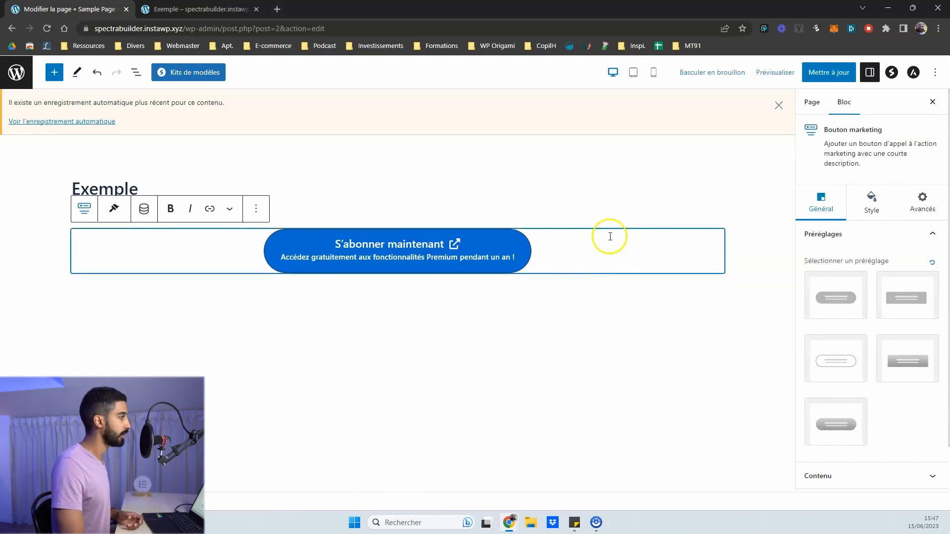
click(546, 224)
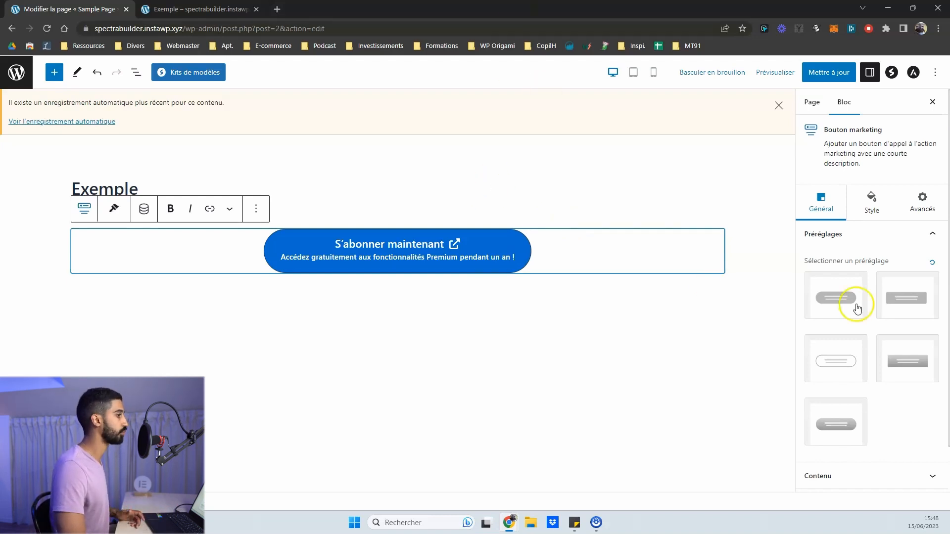
click(908, 297)
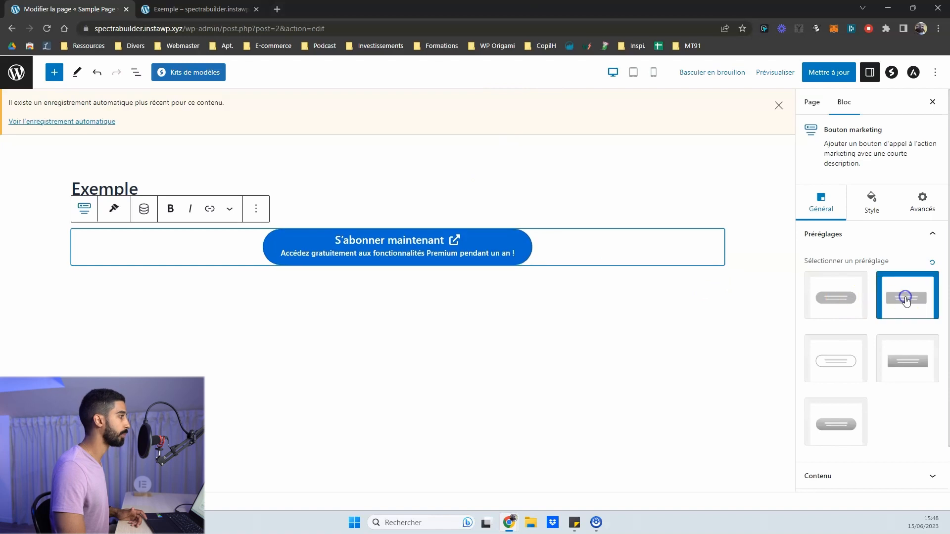
click(912, 371)
click(861, 372)
click(836, 425)
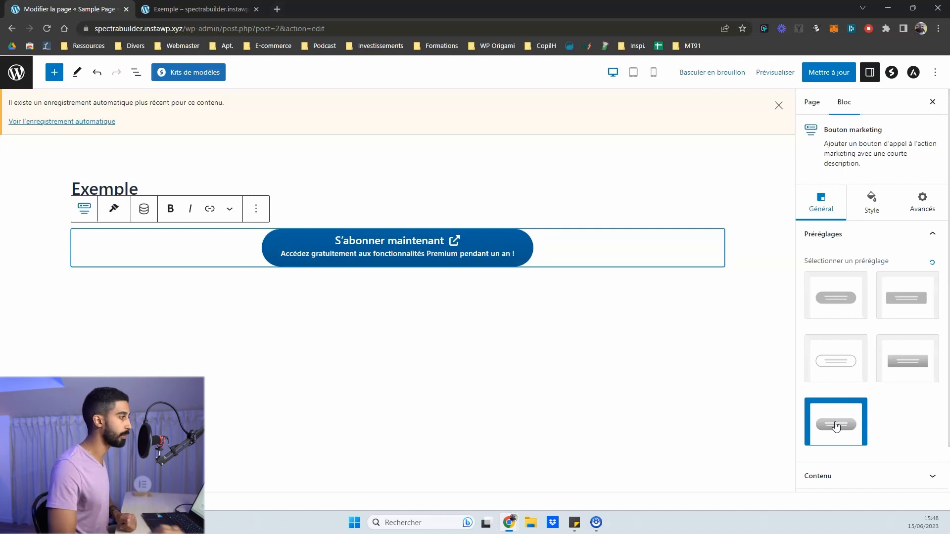
click(825, 355)
click(914, 360)
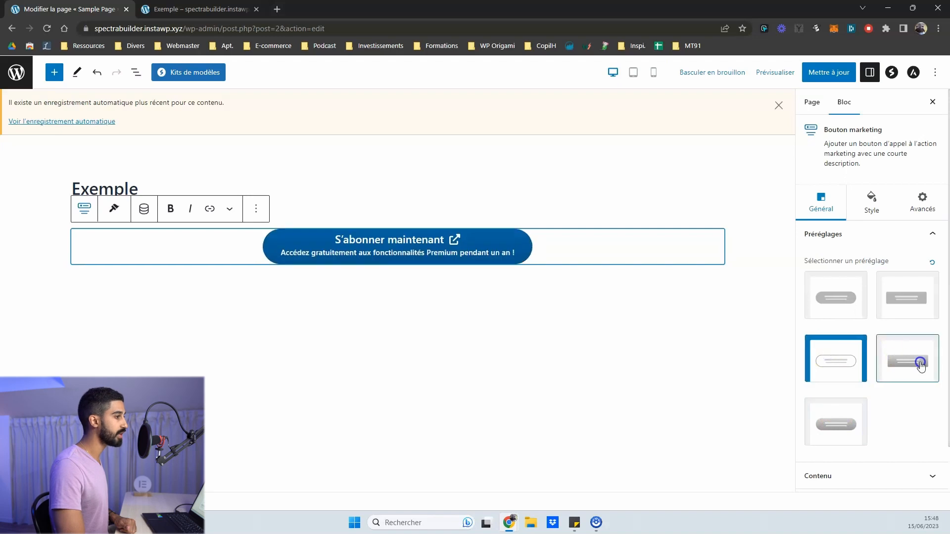
click(893, 297)
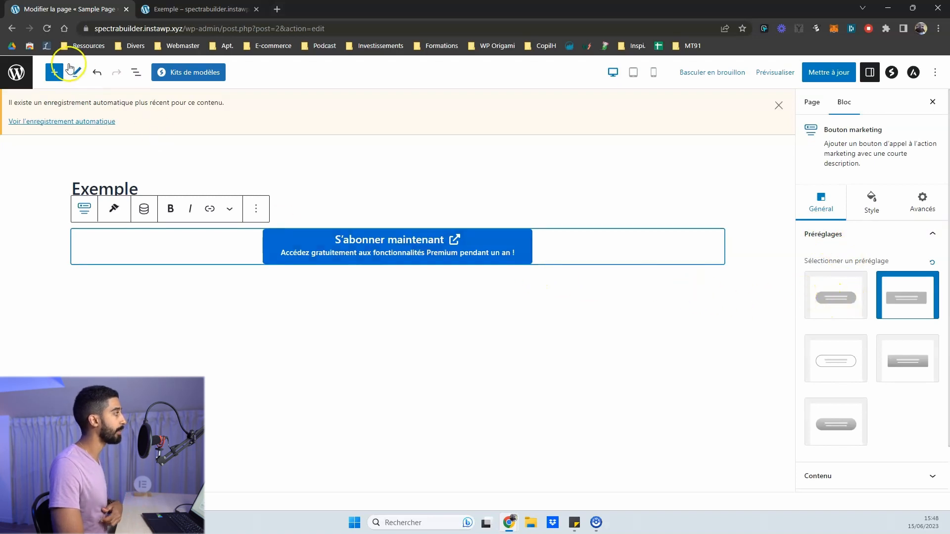
Step: Insert an "Appel à l'action" block below the marketing button and try selecting its title and description text
click(54, 72)
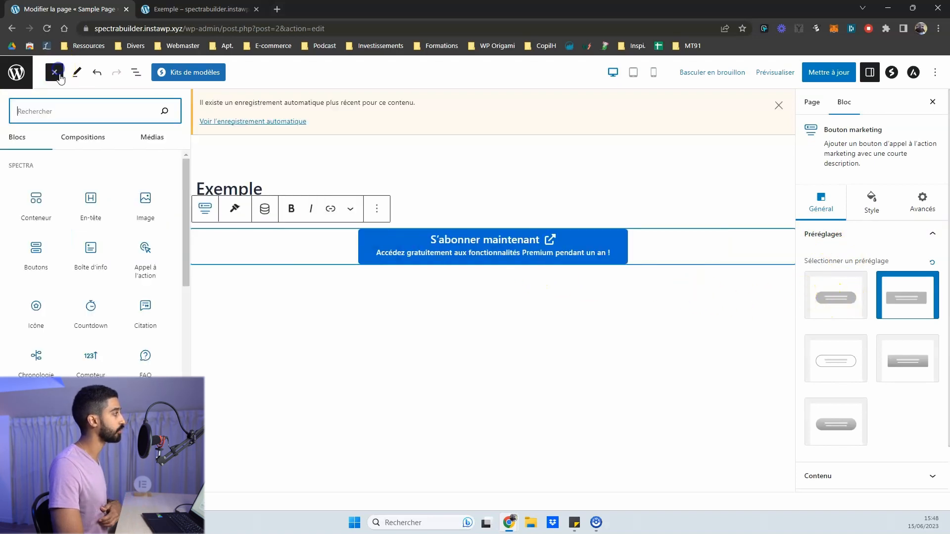
click(148, 267)
click(566, 359)
click(412, 296)
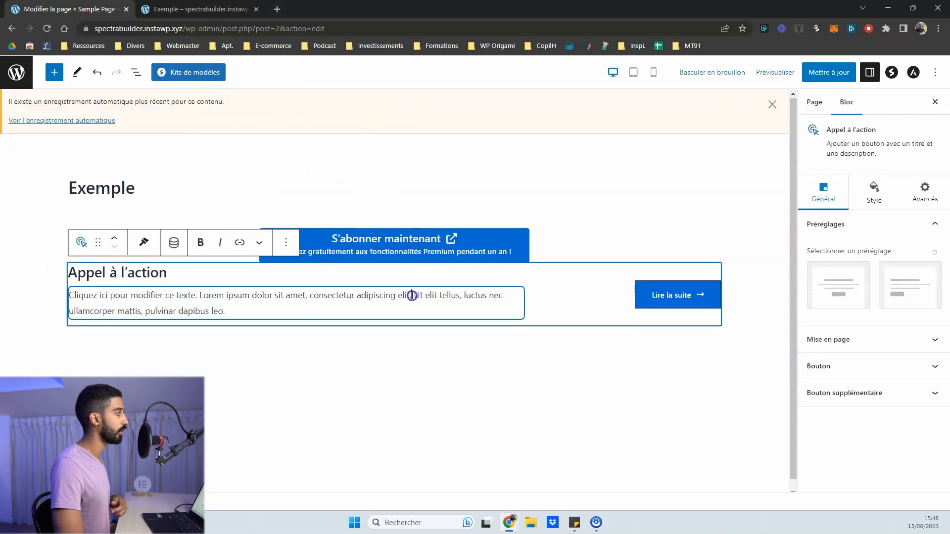
click(159, 272)
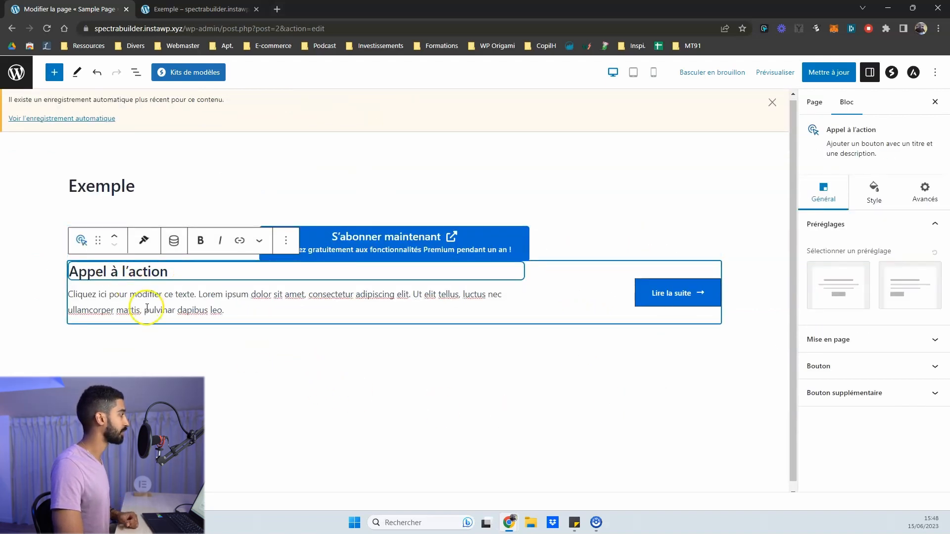
Step: Compare the call-to-action block's presets, apply the centred one and glance at its style options
click(867, 281)
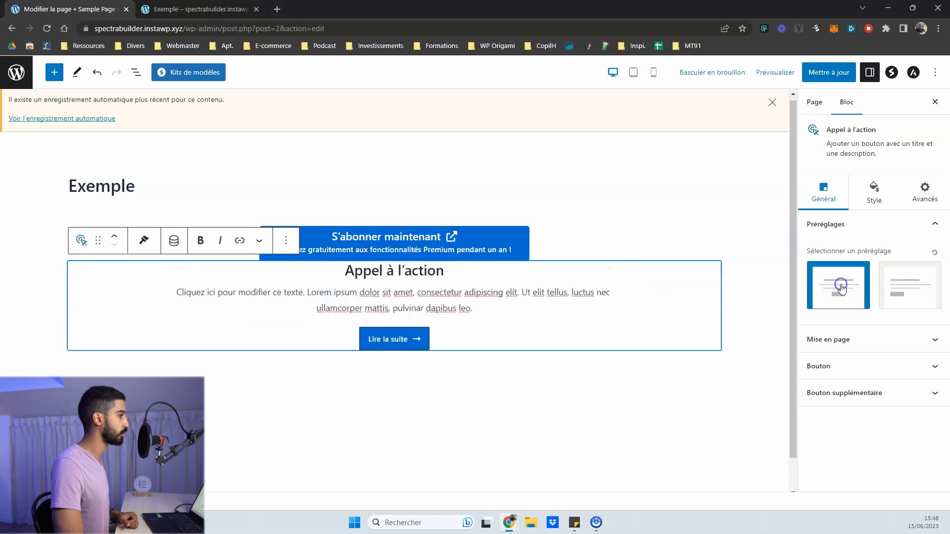
click(886, 295)
click(843, 295)
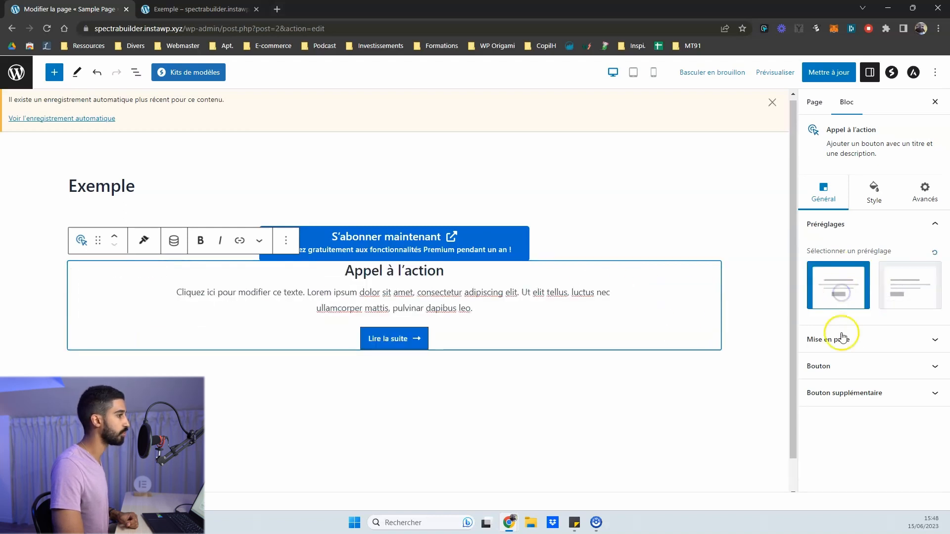
click(872, 188)
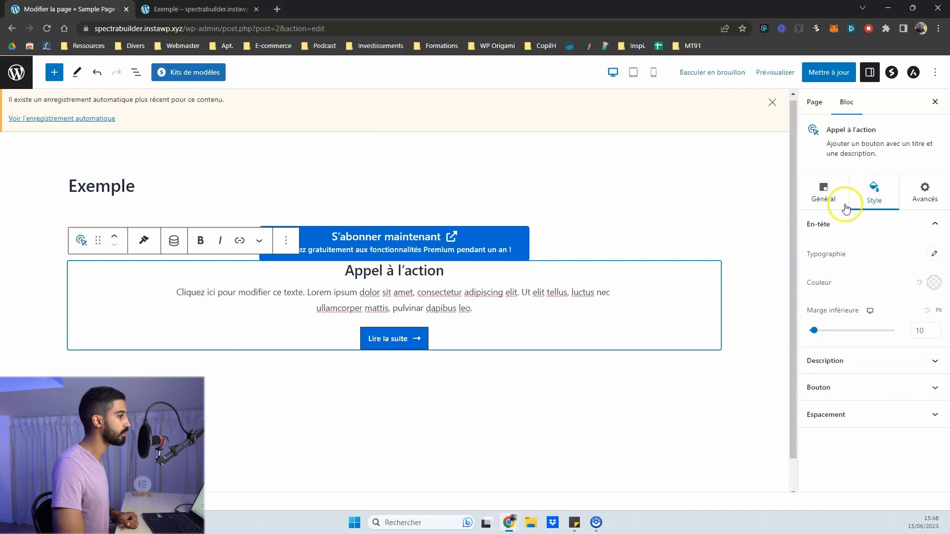
click(832, 193)
Step: Insert a "Boîte d'info" block below the call to action
click(55, 72)
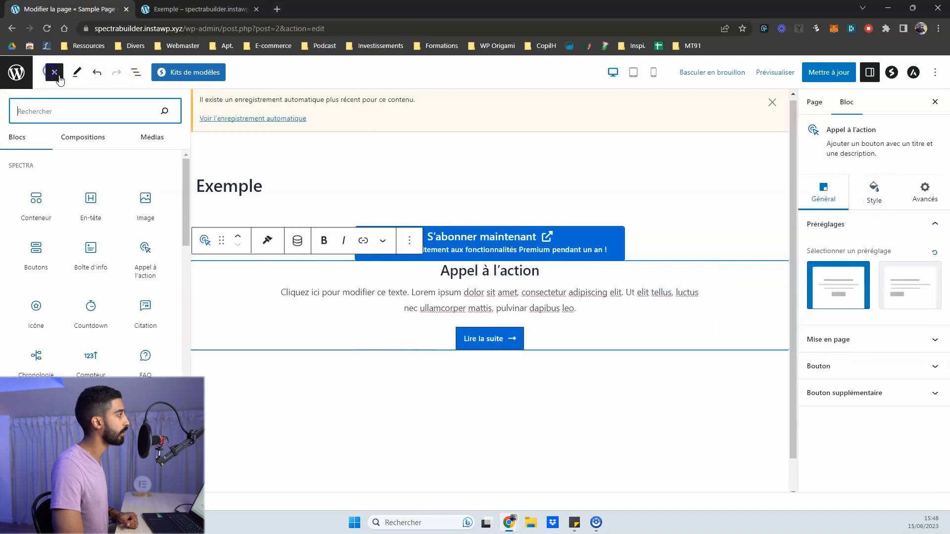
click(94, 253)
scroll(520, 363, down, 2)
click(460, 279)
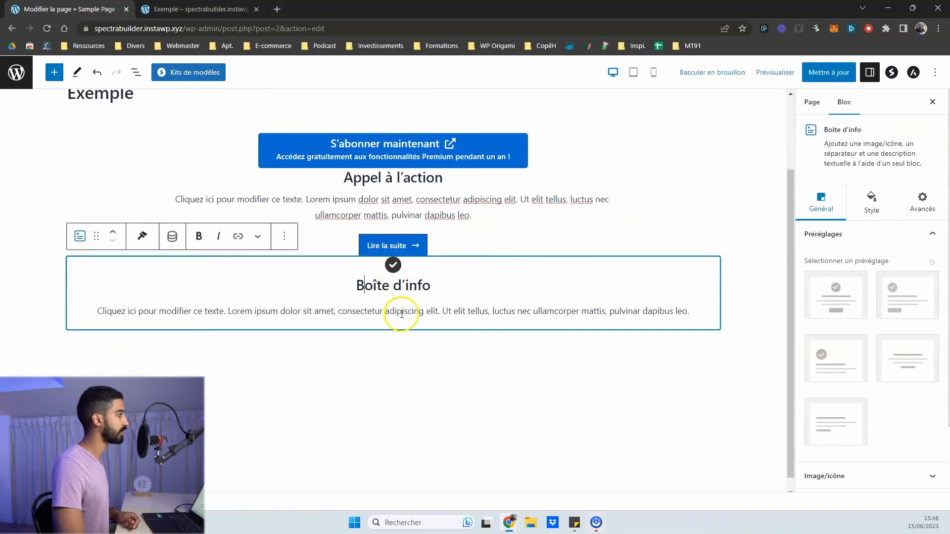
Step: Try out the info box's presets and apply the centred one with an icon and a button
click(850, 297)
click(892, 298)
click(880, 362)
click(837, 360)
click(824, 424)
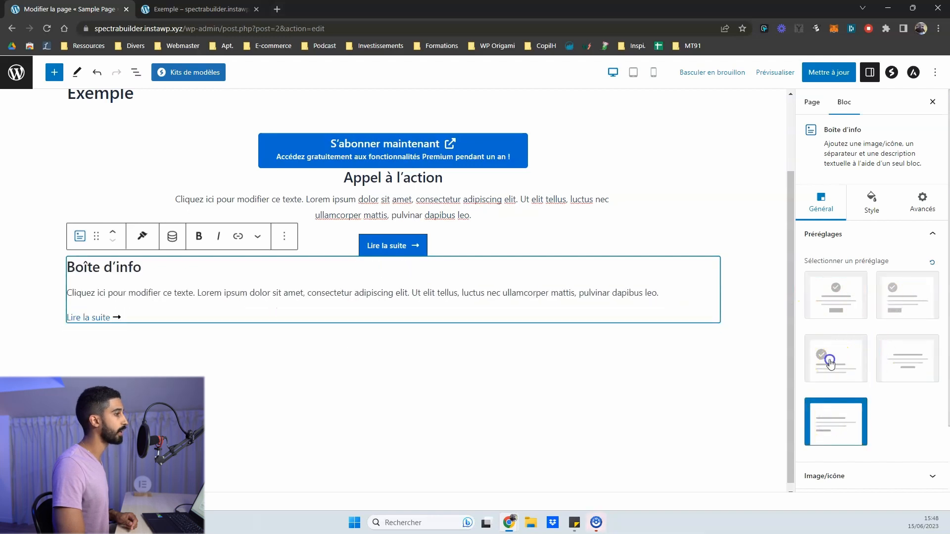
click(829, 303)
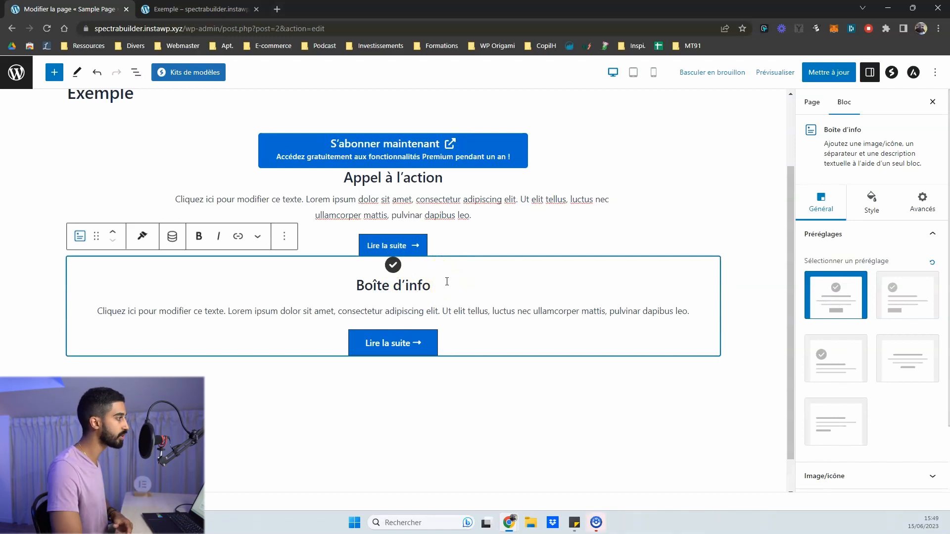
click(900, 293)
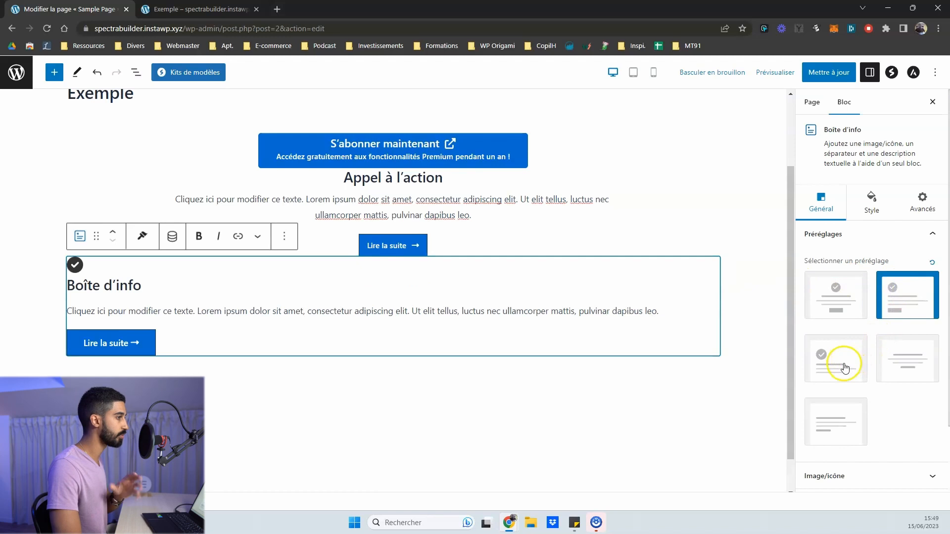
click(845, 366)
click(838, 301)
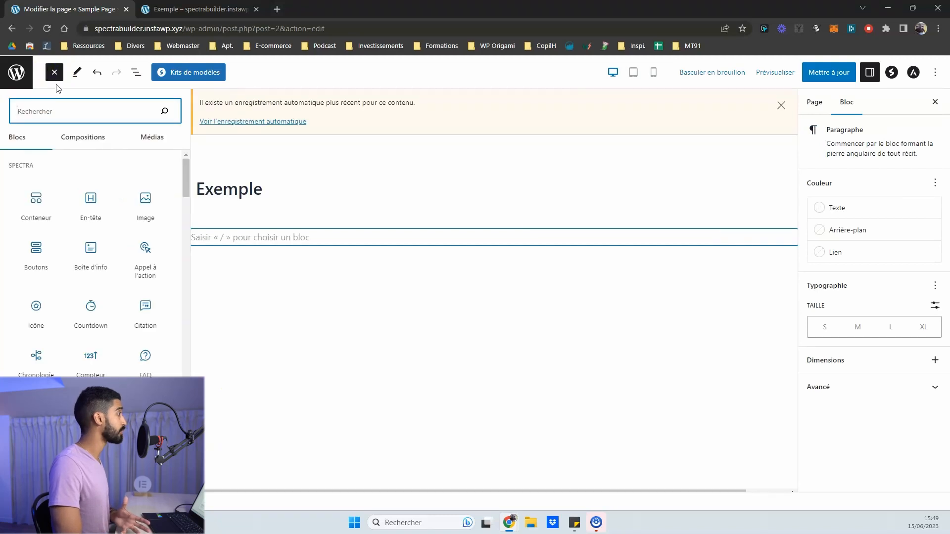
Step: Insert a "Conteneur" block with a narrow-wide row above a wide-narrow row, and select the outer container
click(40, 199)
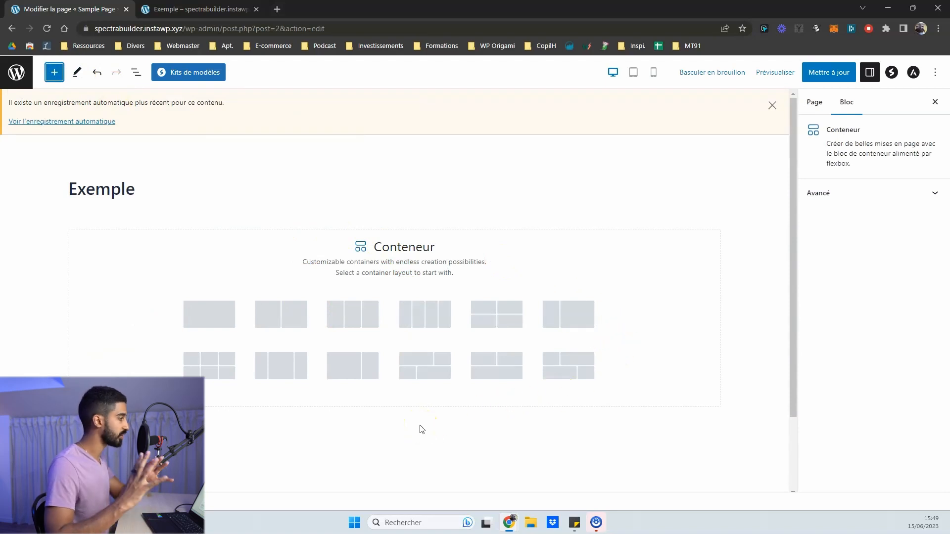
click(567, 363)
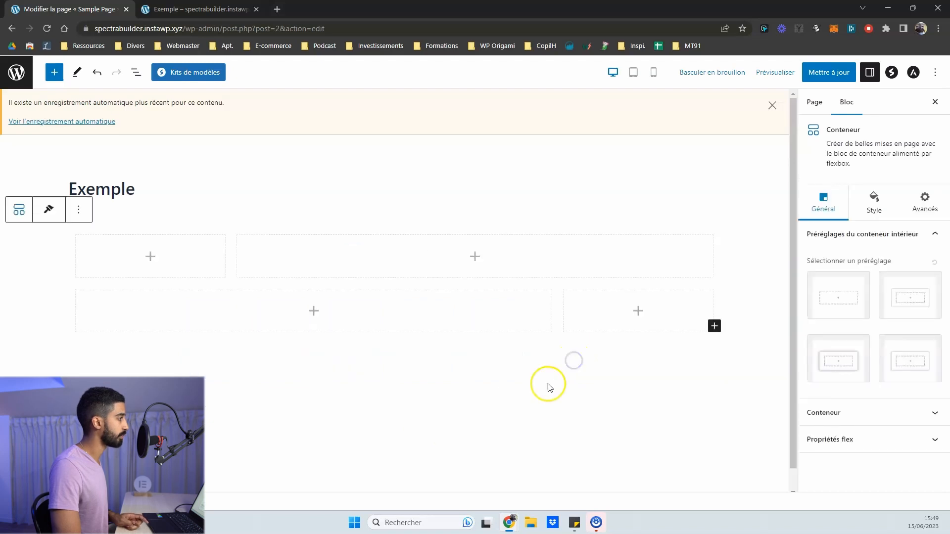
click(54, 252)
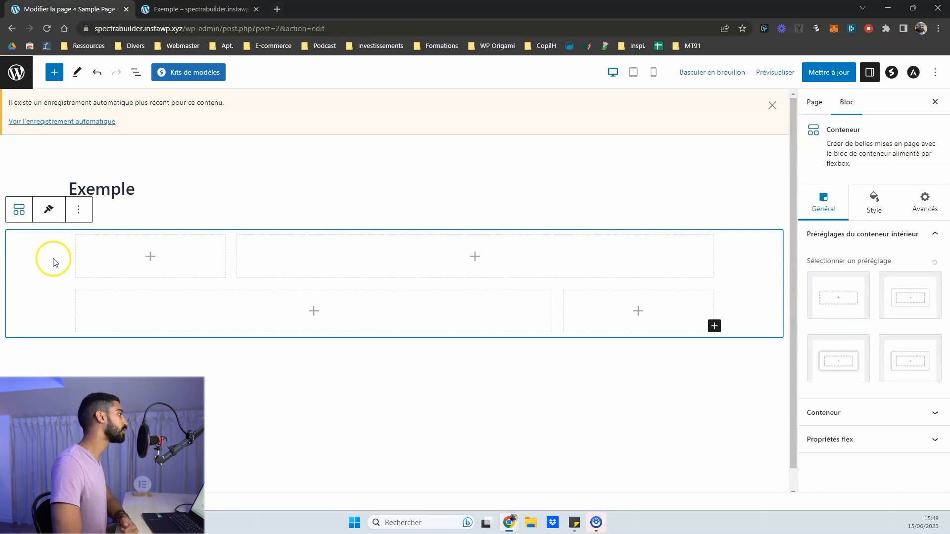
Step: Give the container a solid background in the theme's bright blue
click(873, 202)
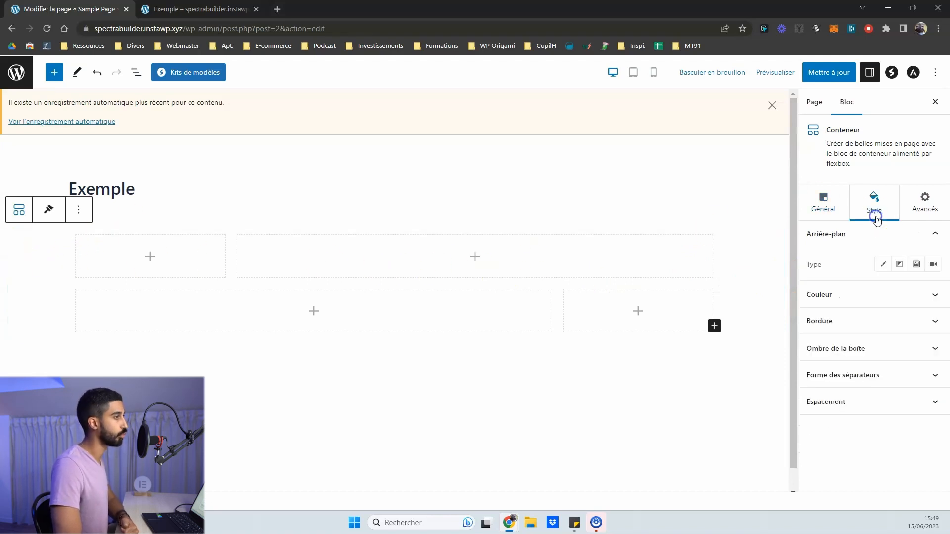
click(883, 263)
click(934, 294)
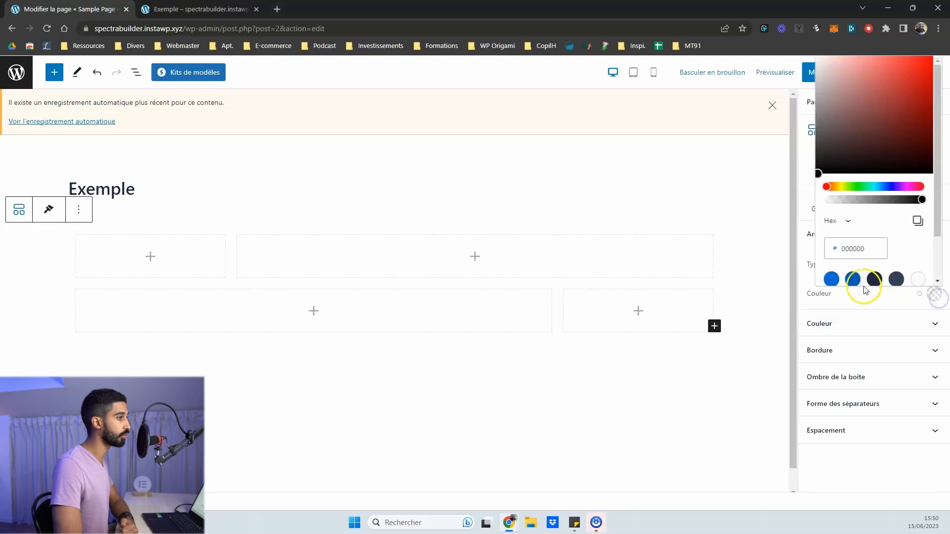
click(831, 280)
click(854, 469)
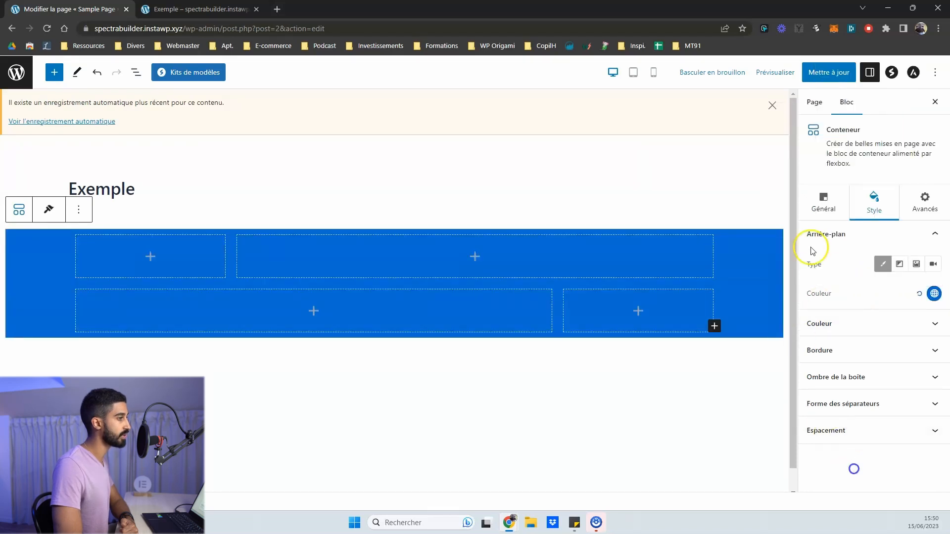
Step: Update the page and compare the container on the published page with the editor
click(821, 72)
middle_click(111, 474)
drag(326, 9, 228, 9)
click(387, 9)
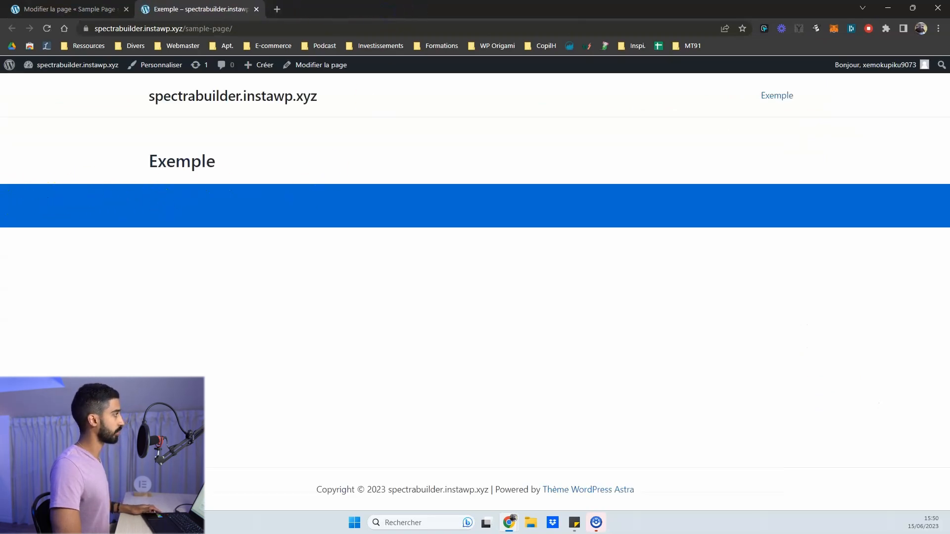
click(79, 9)
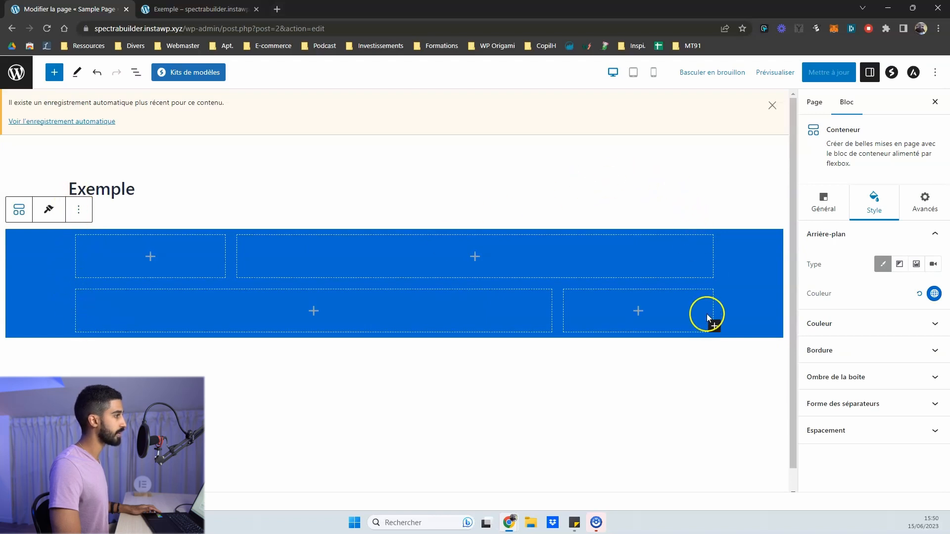
click(197, 9)
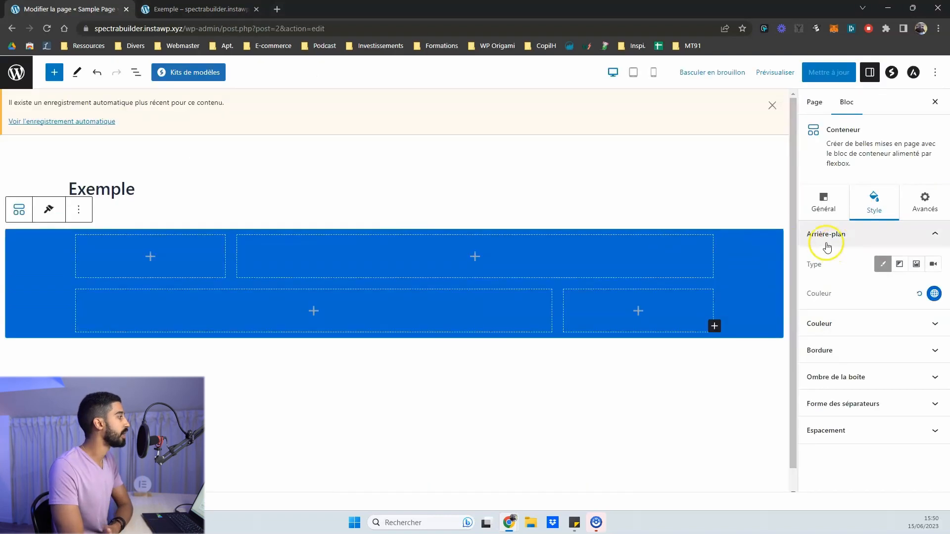
Step: Try a boxed container width and full-width content, returning to a full-width container with boxed content
click(823, 202)
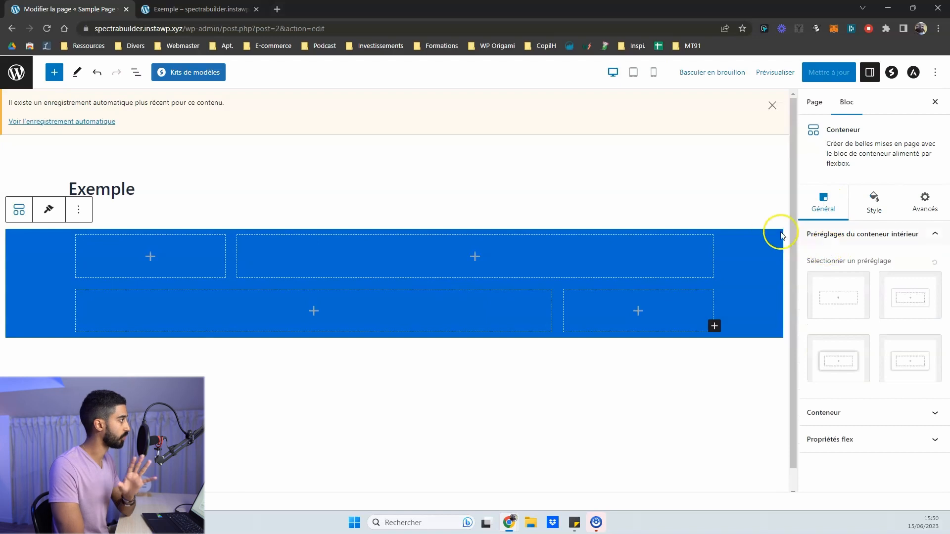
click(839, 416)
scroll(823, 211, down, 3)
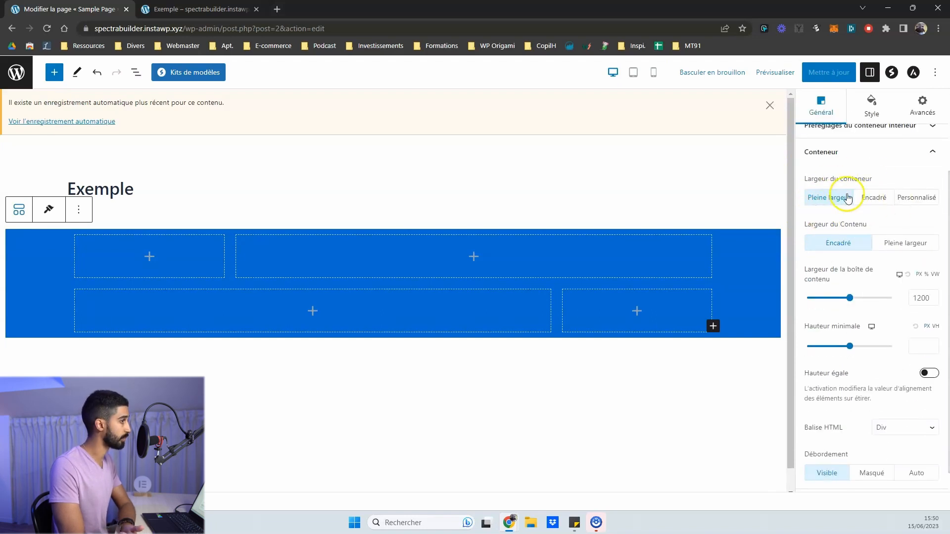
click(874, 197)
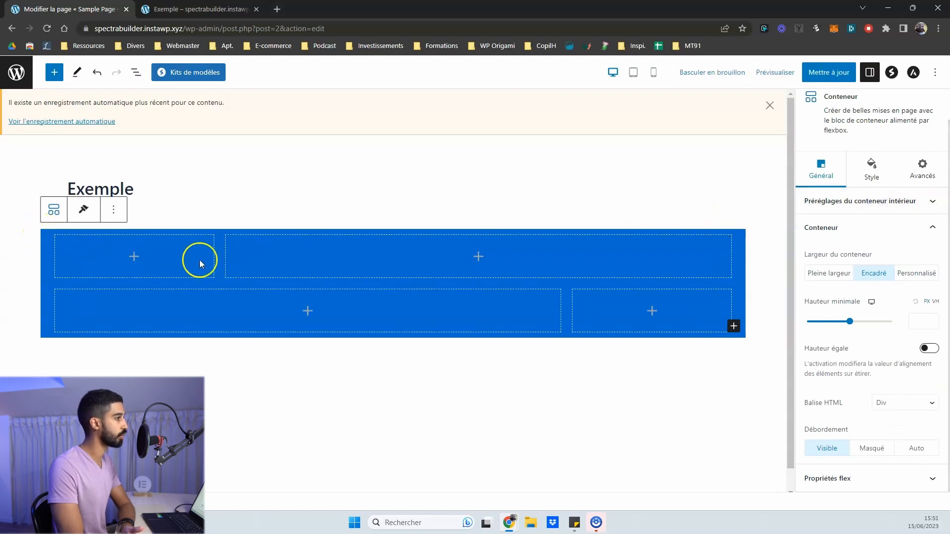
click(824, 273)
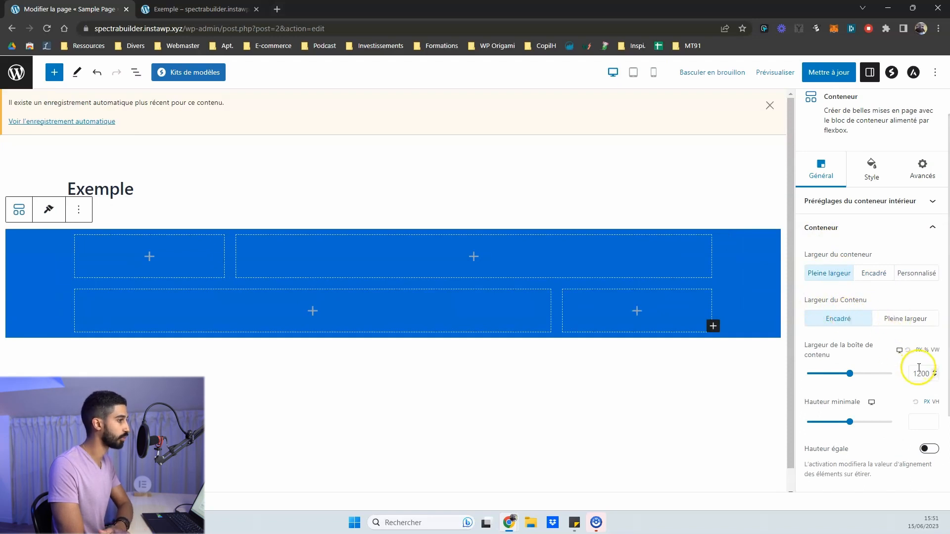
click(897, 321)
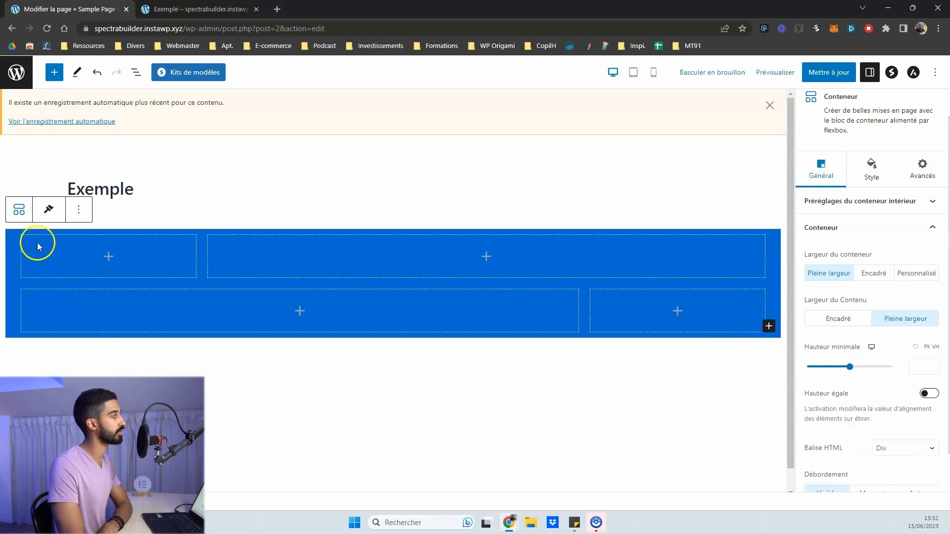
click(844, 320)
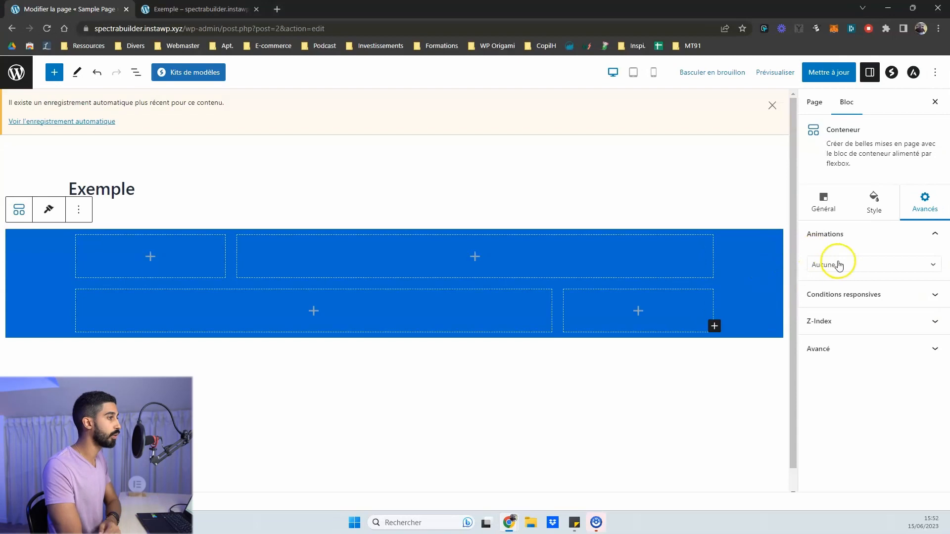
Step: Apply the Fade Down animation to the container and look through its delay and easing options
click(837, 263)
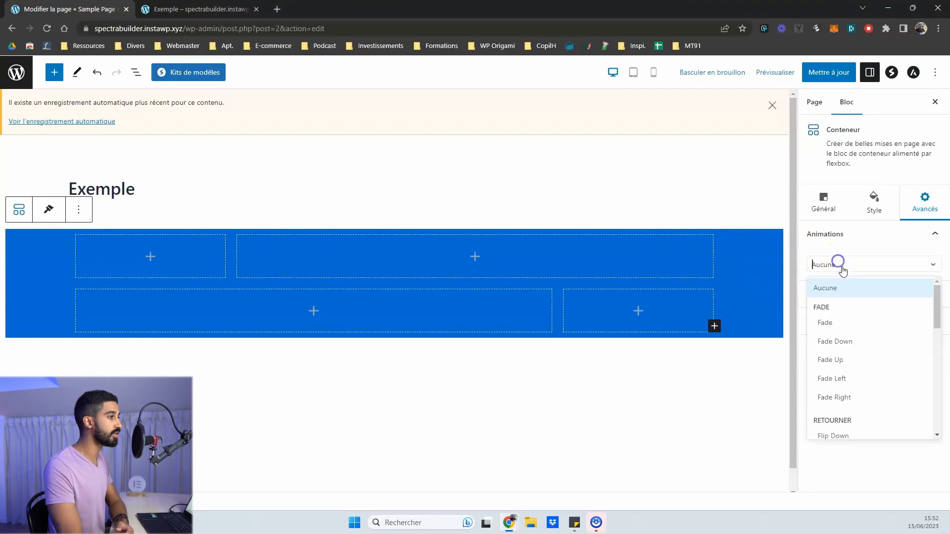
click(835, 341)
scroll(837, 310, down, 1)
scroll(835, 326, down, 3)
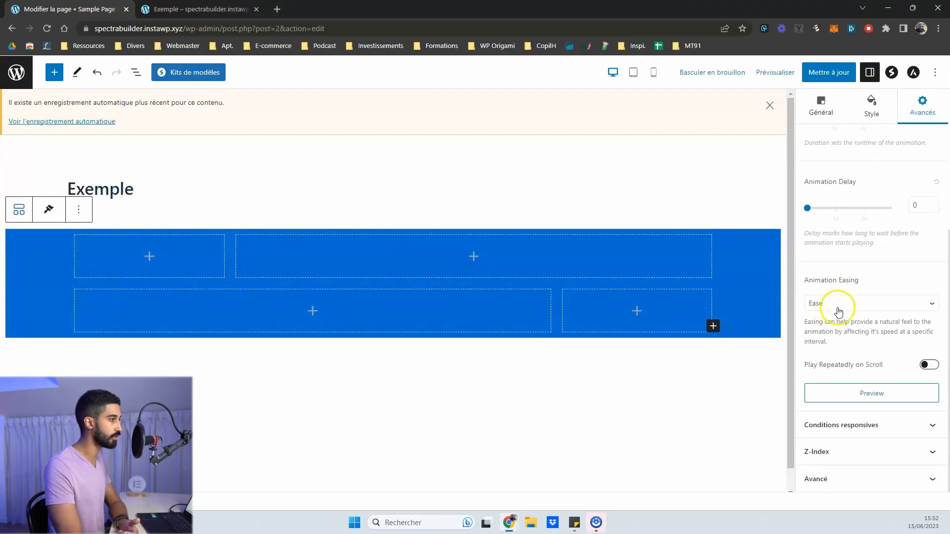
Step: Look through the available animation effects and set the container's animation to Aucune
scroll(831, 326, up, 3)
scroll(837, 302, down, 2)
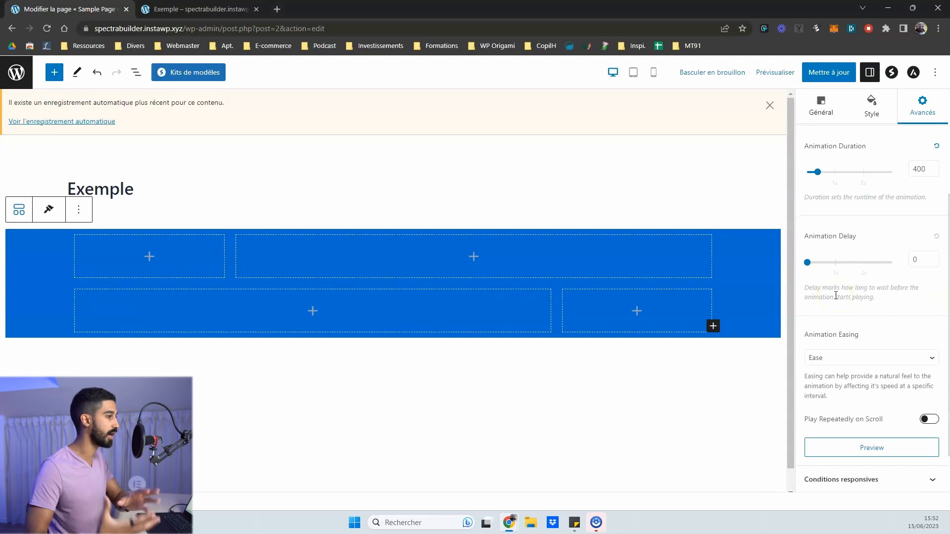
scroll(863, 198, up, 2)
click(856, 210)
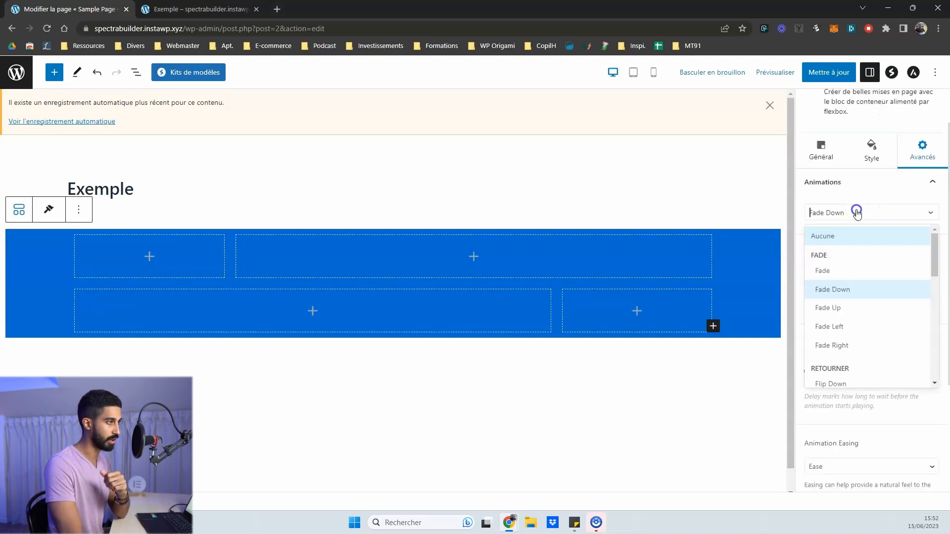
scroll(864, 307, down, 3)
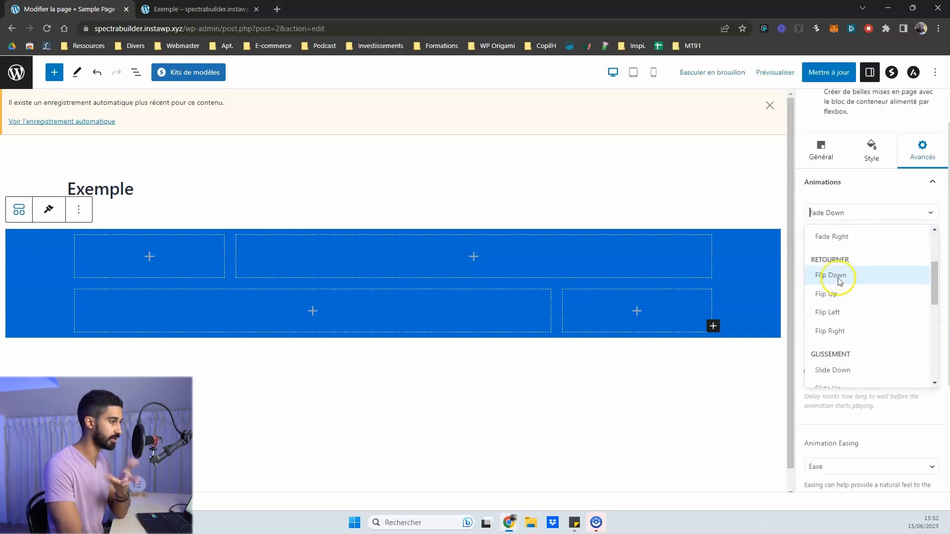
click(876, 199)
click(867, 208)
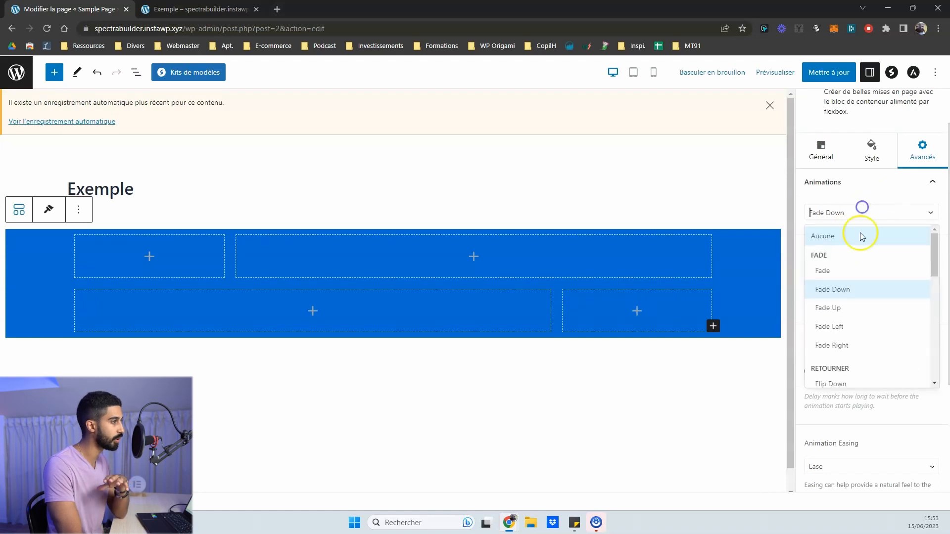
click(847, 238)
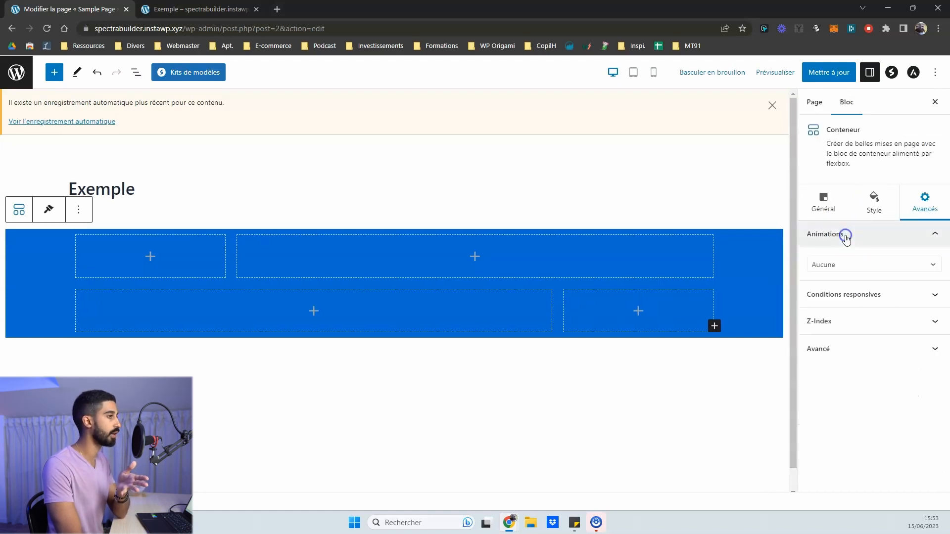
Step: Examine the container's responsive conditions for hiding it by device, and return to its general settings
click(860, 297)
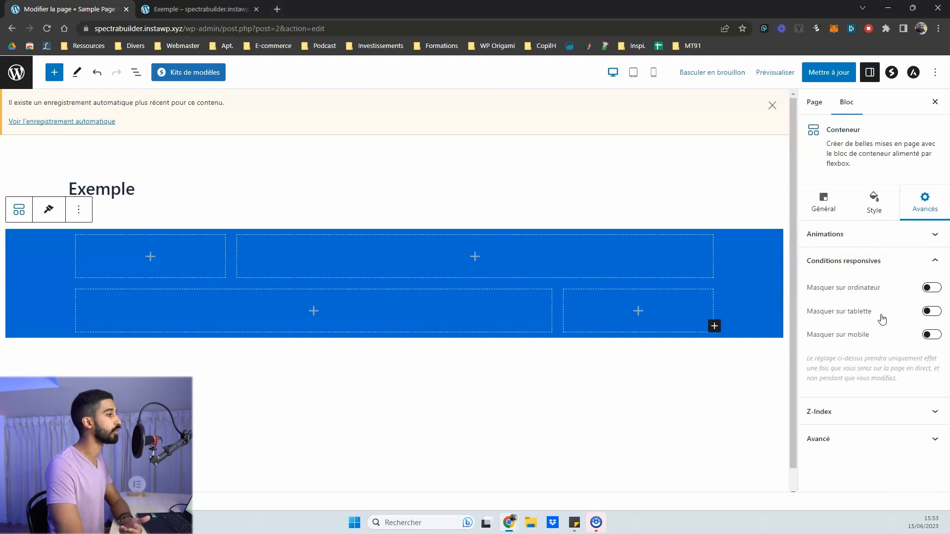
click(756, 242)
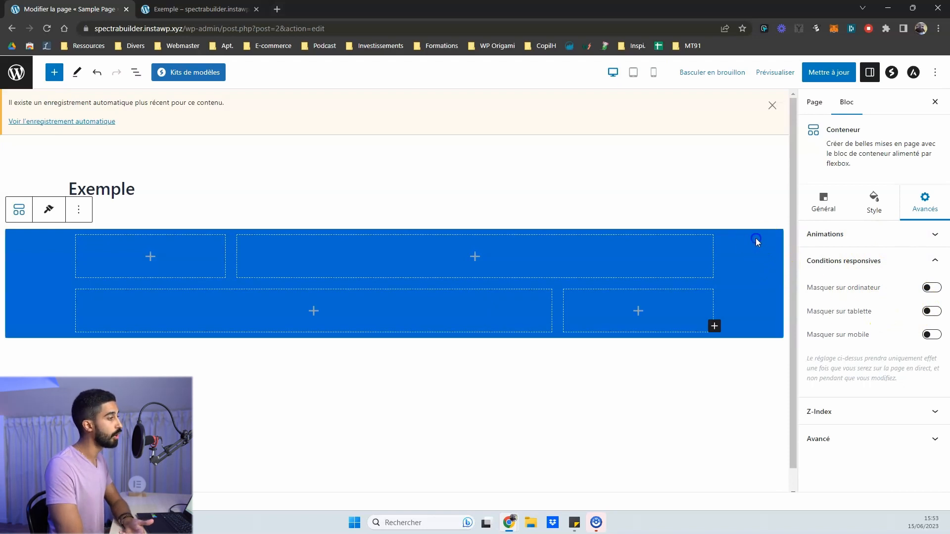
click(747, 239)
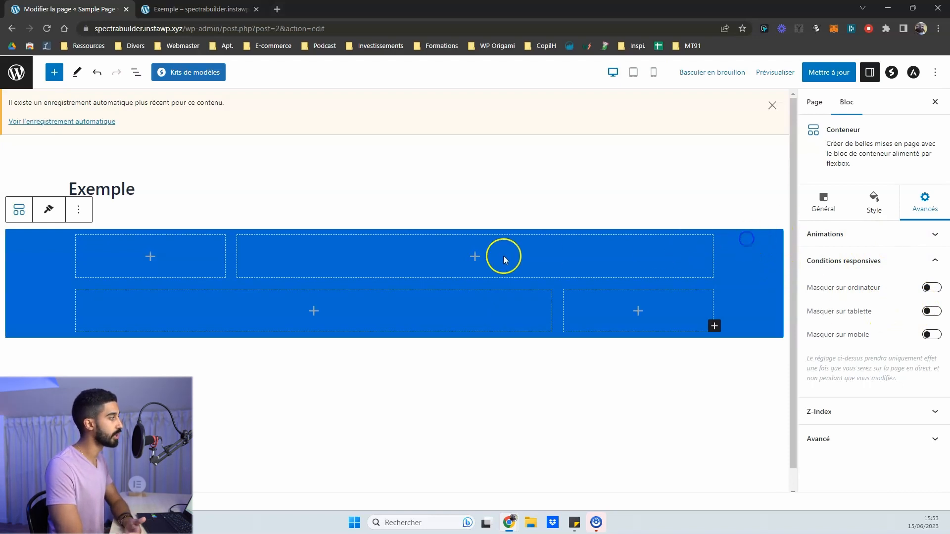
click(822, 204)
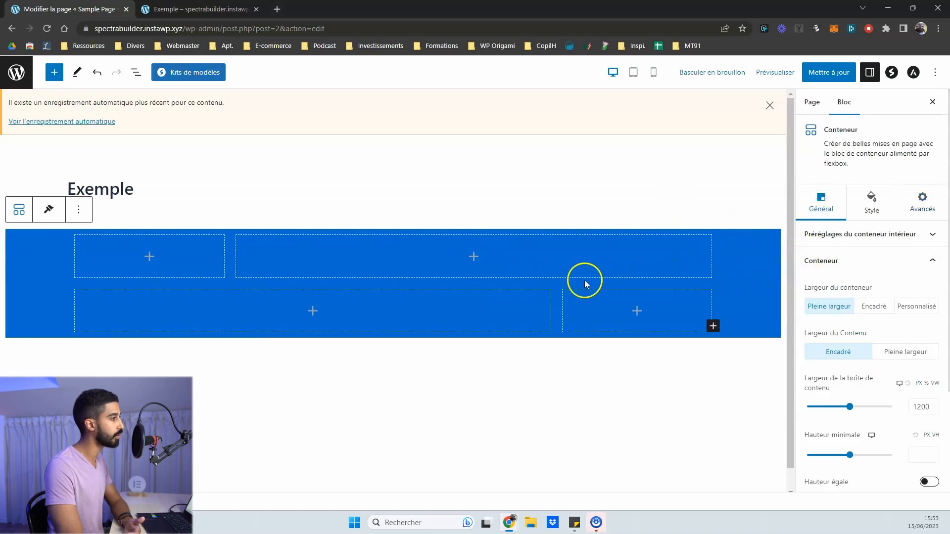
Step: Insert a Spectra En-tête block into the wide inner container of the upper row, found by searching "tit"
click(473, 256)
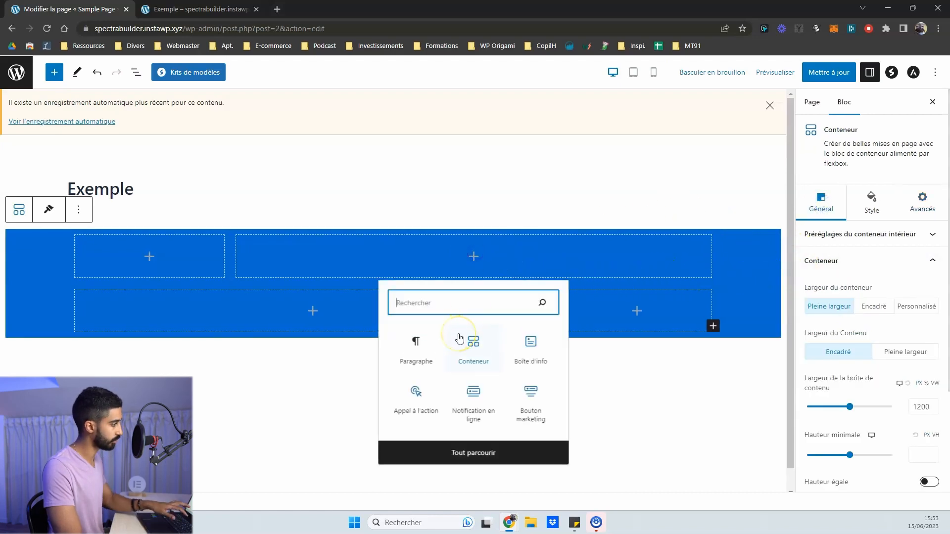
text(tit)
click(331, 258)
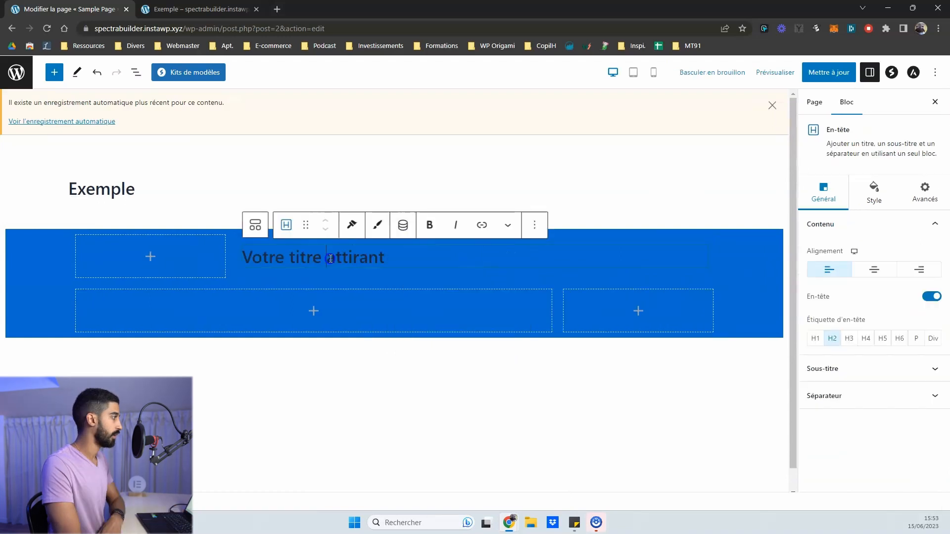
Step: Preview the heading in the mobile layout through its alignment setting and return to the desktop layout
click(855, 251)
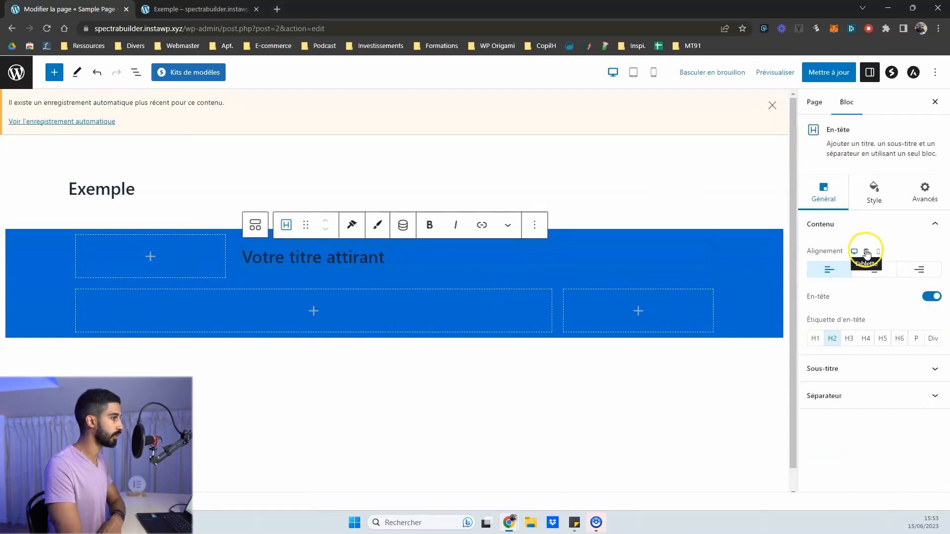
click(878, 251)
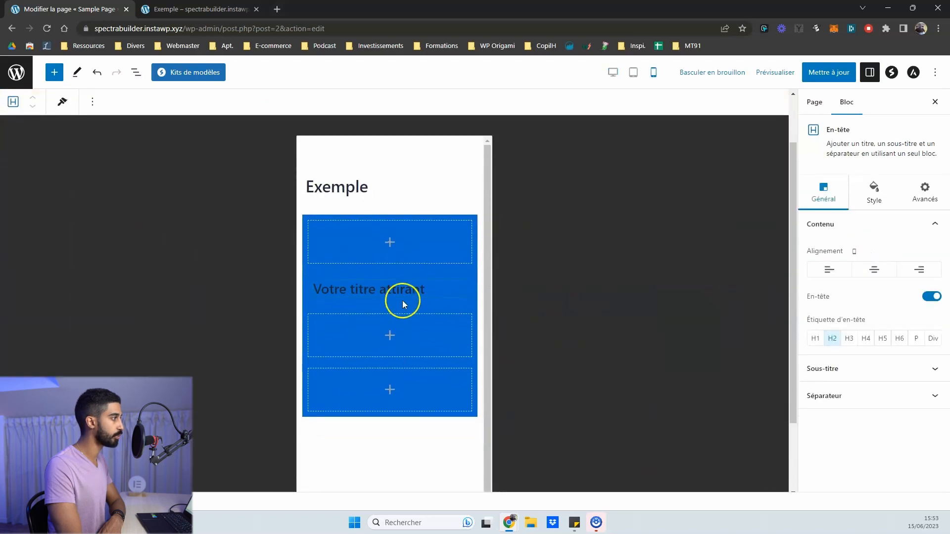
click(856, 253)
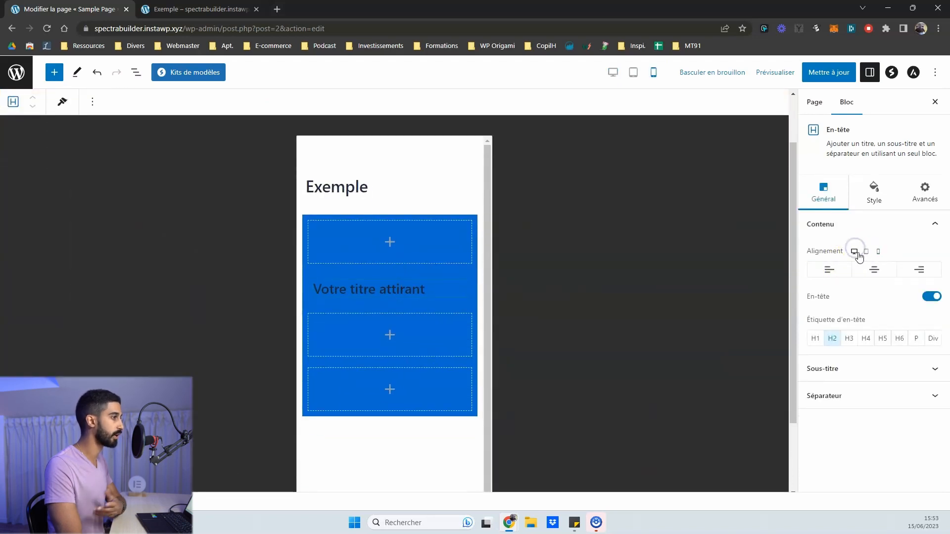
click(855, 251)
Step: Examine the heading's advanced settings, including its responsive conditions
click(921, 188)
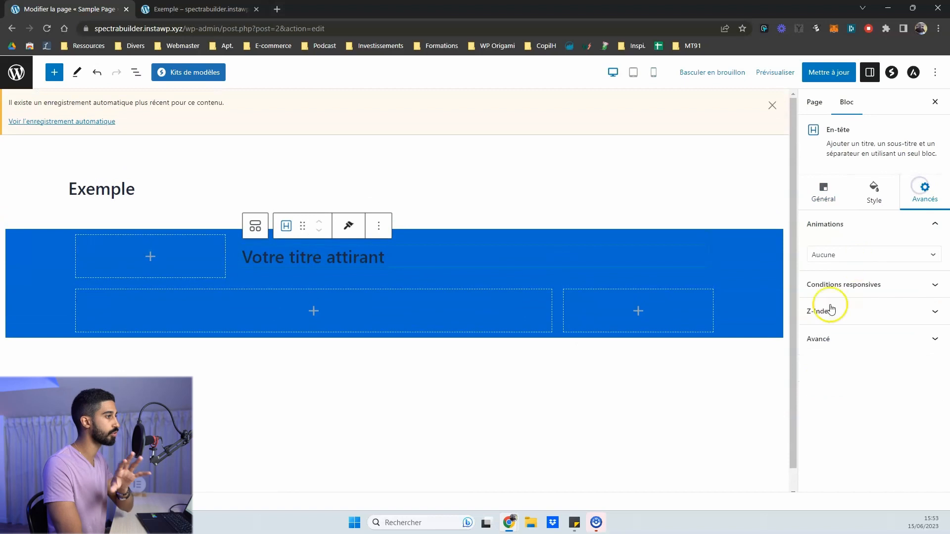
click(859, 282)
click(862, 262)
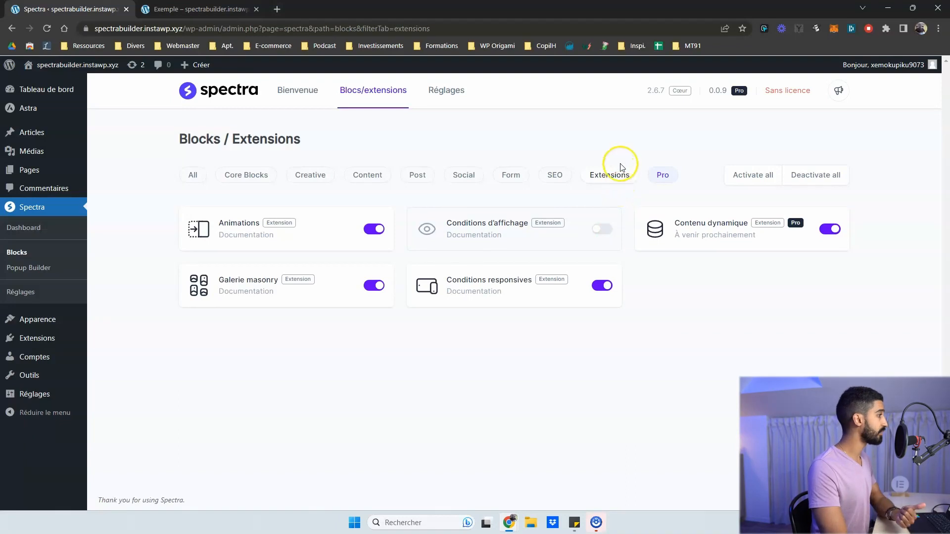
Step: Enable Spectra's Conditions d'affichage extension, and turn the Animations extension off and back on
click(601, 230)
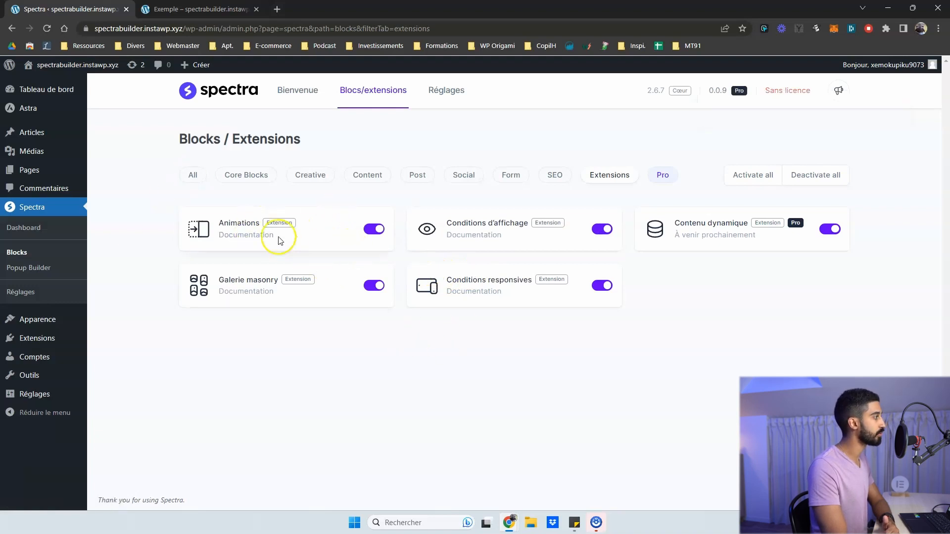
click(374, 231)
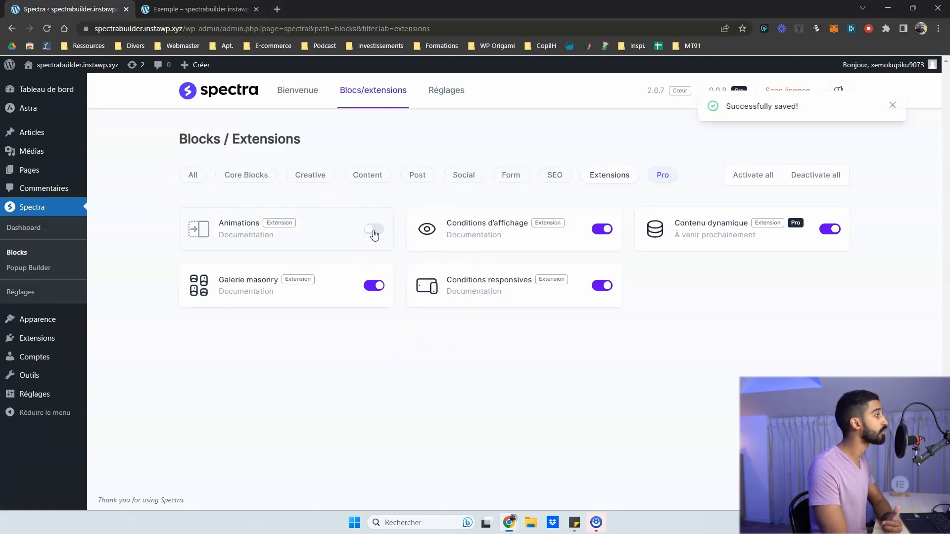
click(374, 231)
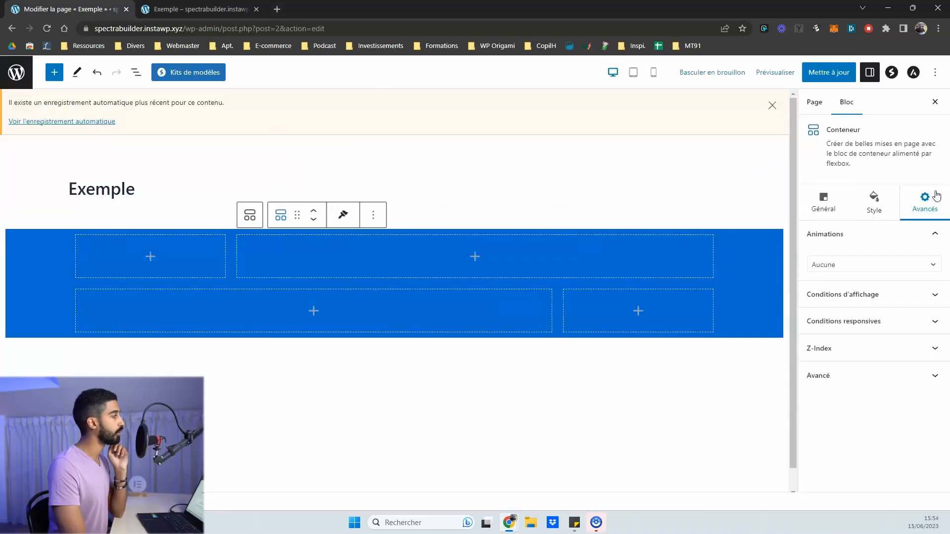
Step: Set the inner container's display condition to État De L'utilisateur Ou Utilisatrice in its advanced settings
click(923, 212)
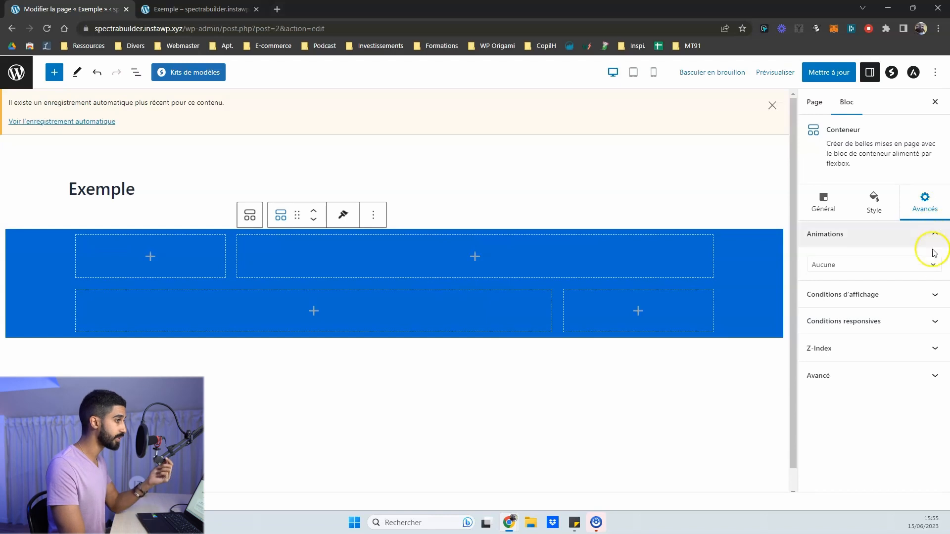
click(855, 293)
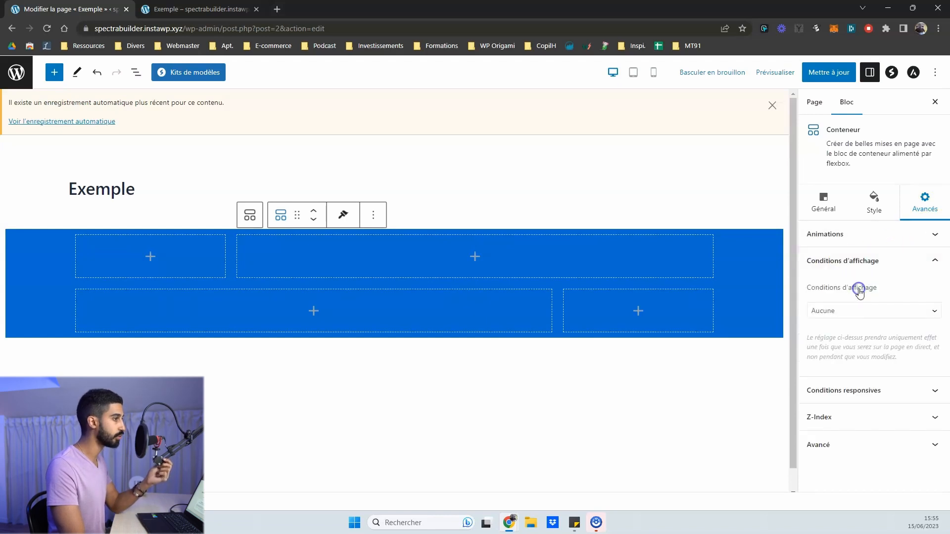
click(843, 312)
click(847, 355)
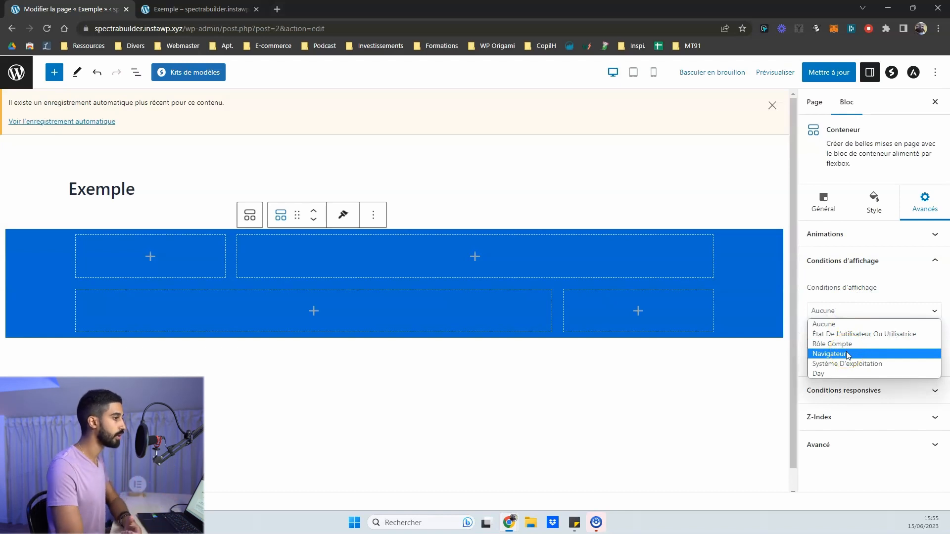
click(846, 336)
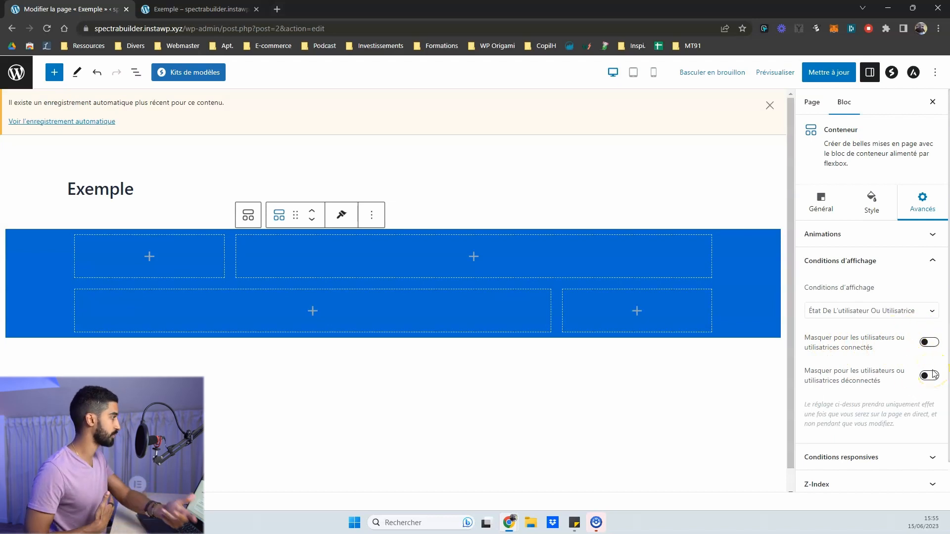
Step: Switch the container's display condition to Navigateur and look through the browsers it can be hidden on
click(850, 312)
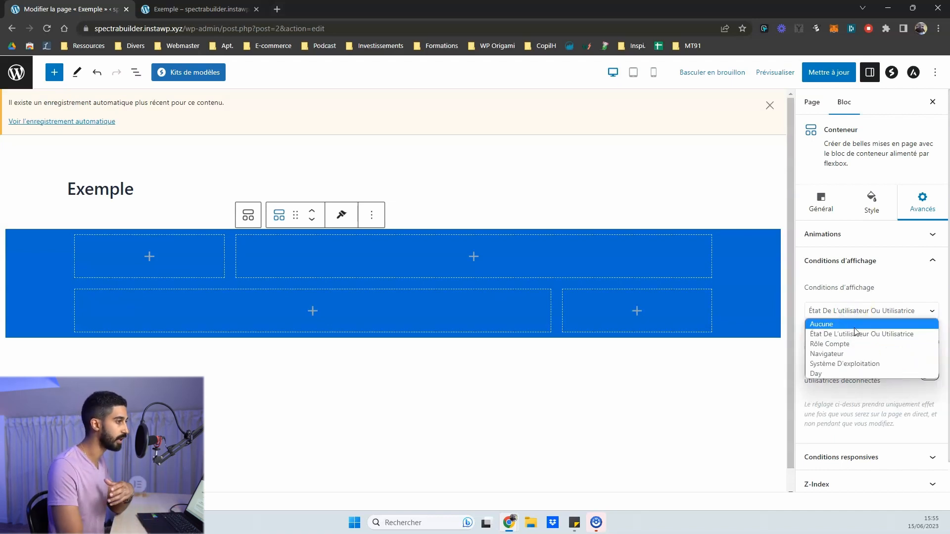
click(841, 354)
click(847, 360)
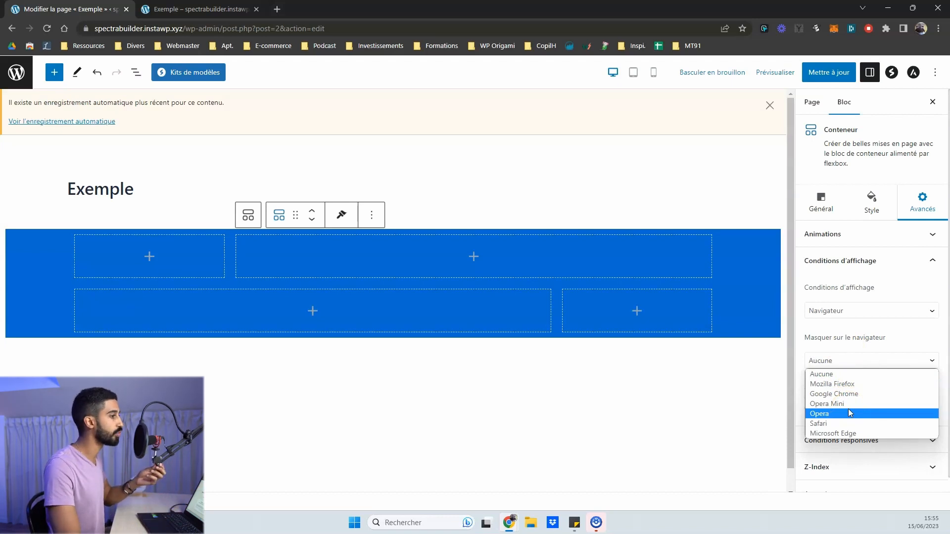
click(862, 359)
Step: Try the Day display condition on the container, and set the condition back to Aucune
click(837, 304)
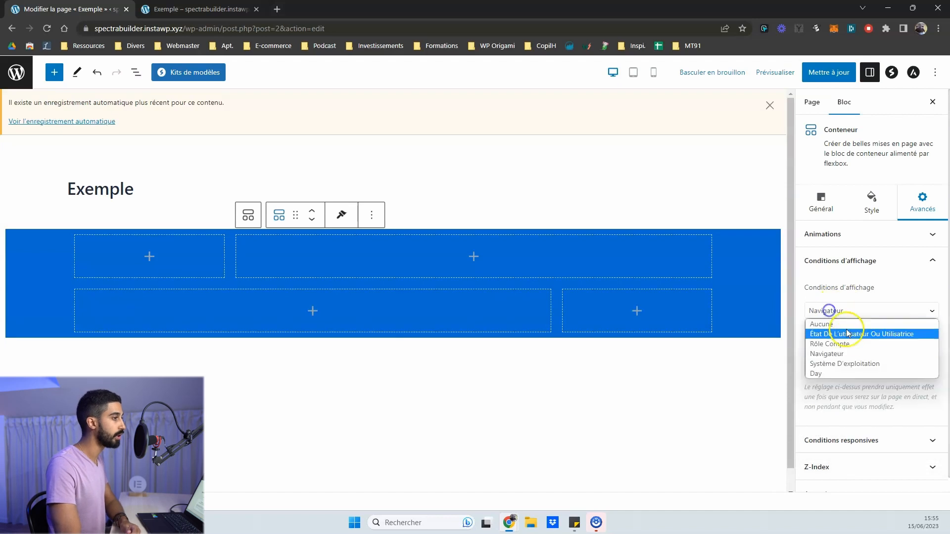
click(822, 379)
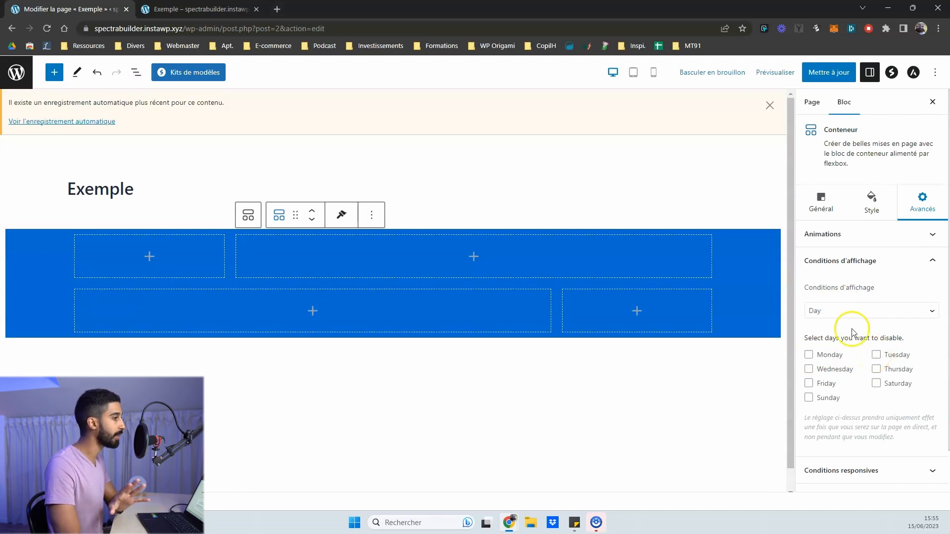
click(840, 308)
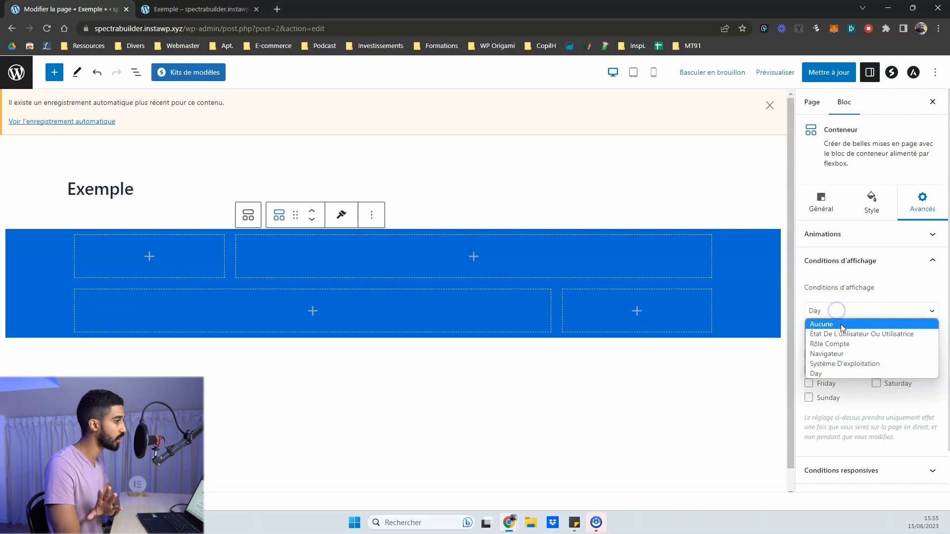
click(841, 323)
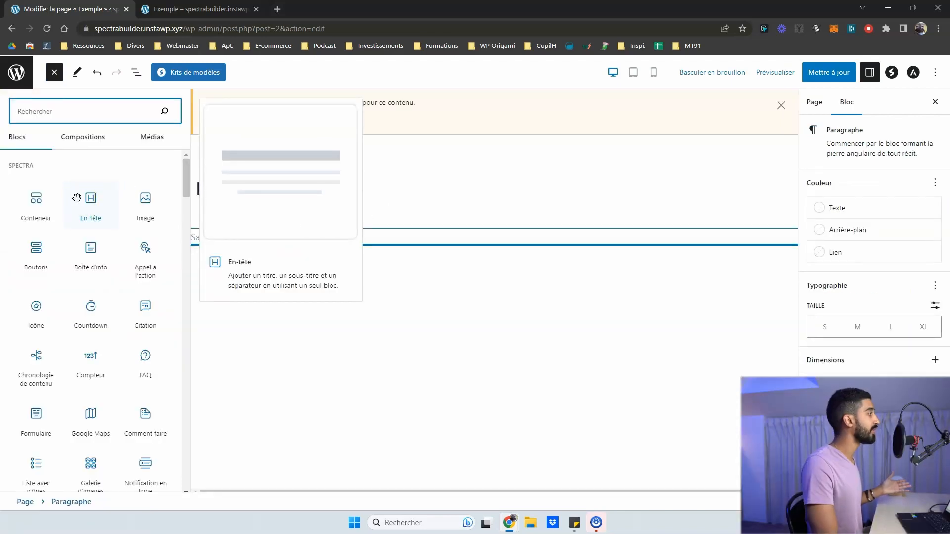
Step: Look through the Spectra and Spectra Pro blocks and insert the Registration Form block in the empty page
scroll(77, 198, down, 12)
click(67, 238)
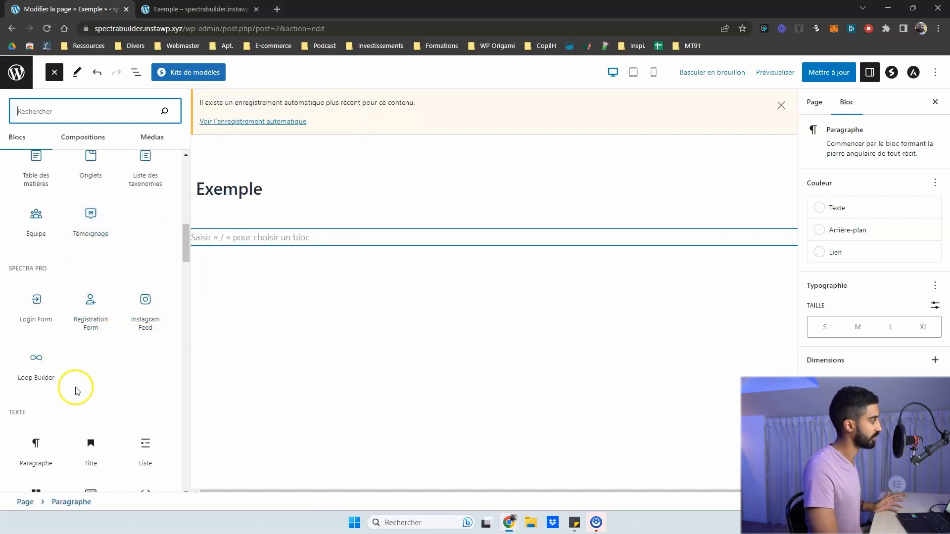
mouse_move(142, 319)
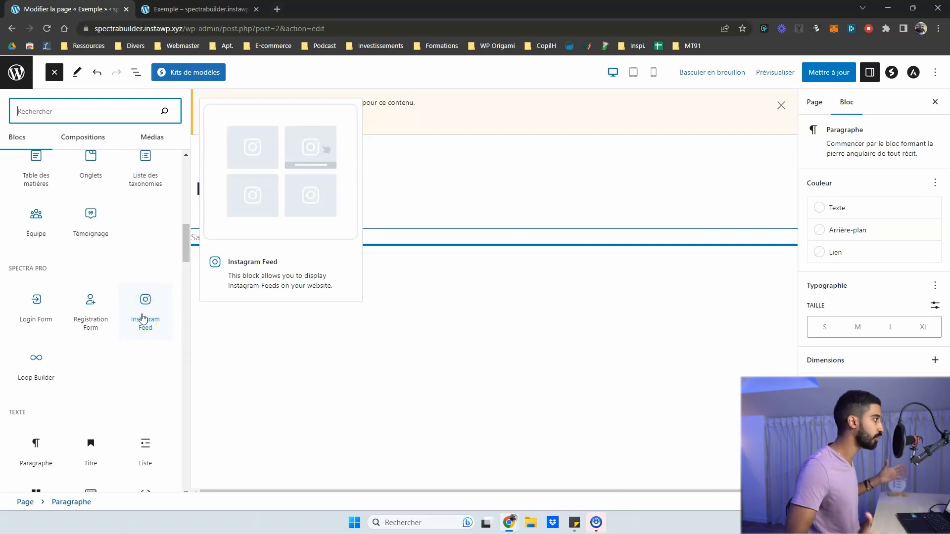
click(108, 307)
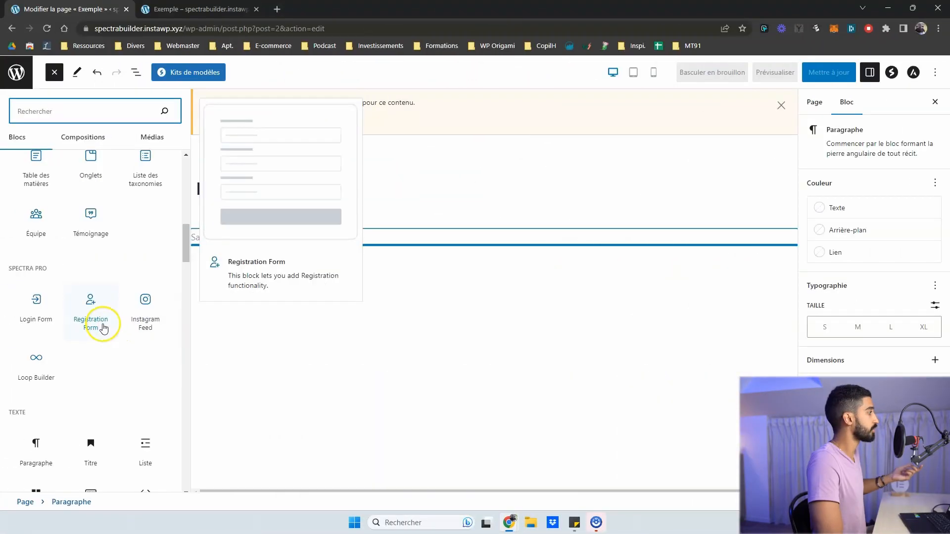
click(79, 310)
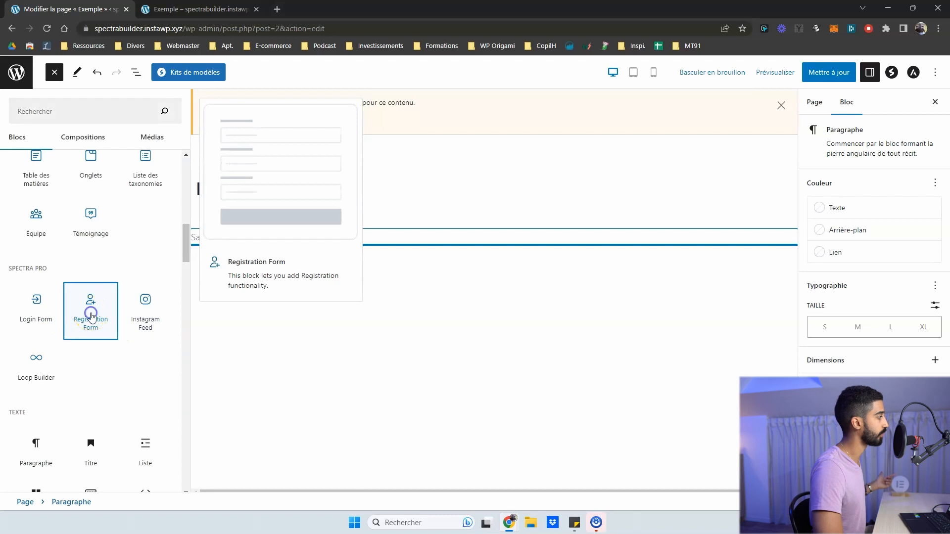
Step: Select the registration form block on the page to show its general settings
click(225, 184)
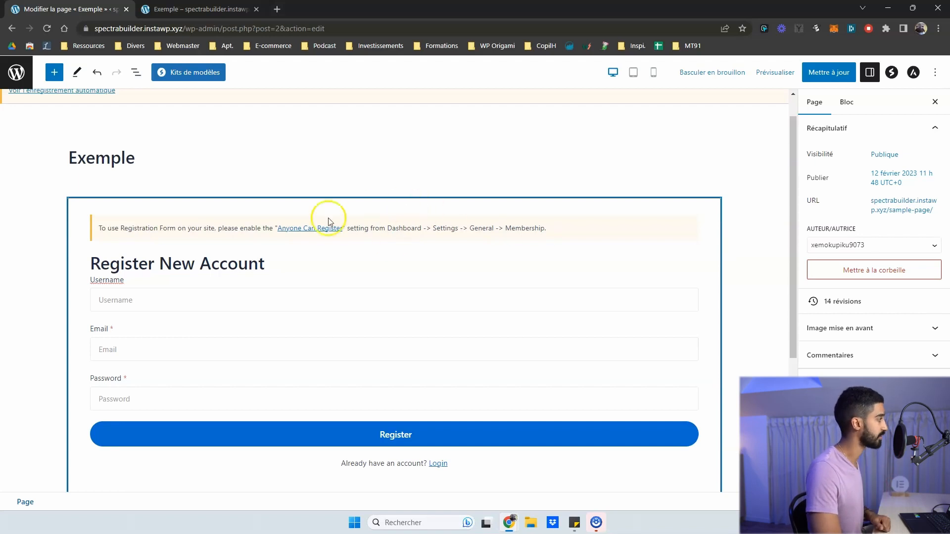
scroll(306, 218, down, 1)
click(381, 380)
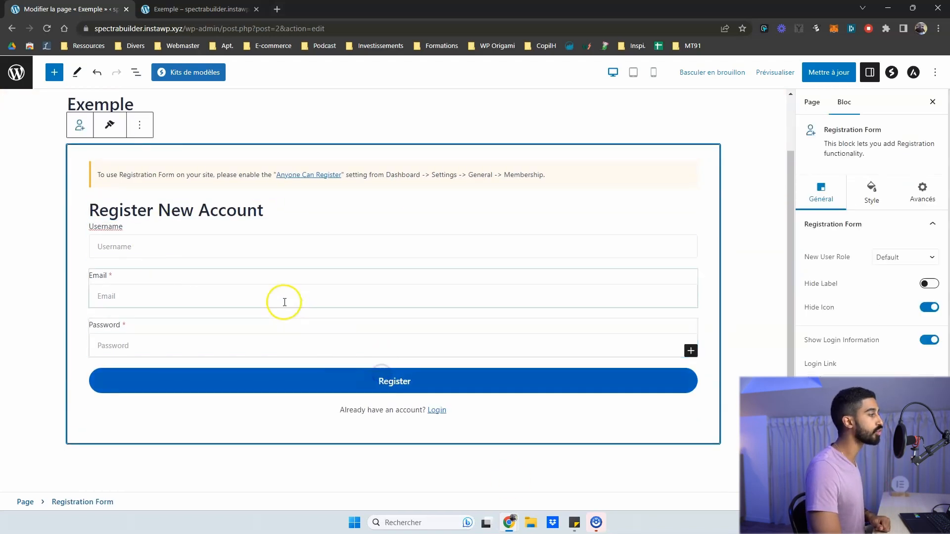
Step: Examine the individual settings of the Username, Email and Password fields in the registration form
click(217, 265)
click(177, 286)
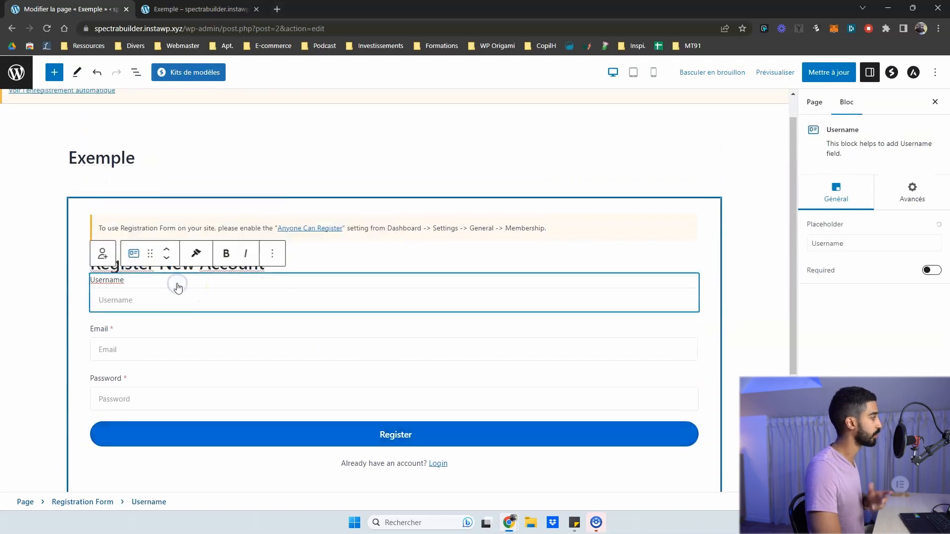
click(850, 242)
click(360, 261)
drag(220, 264, 138, 263)
click(276, 326)
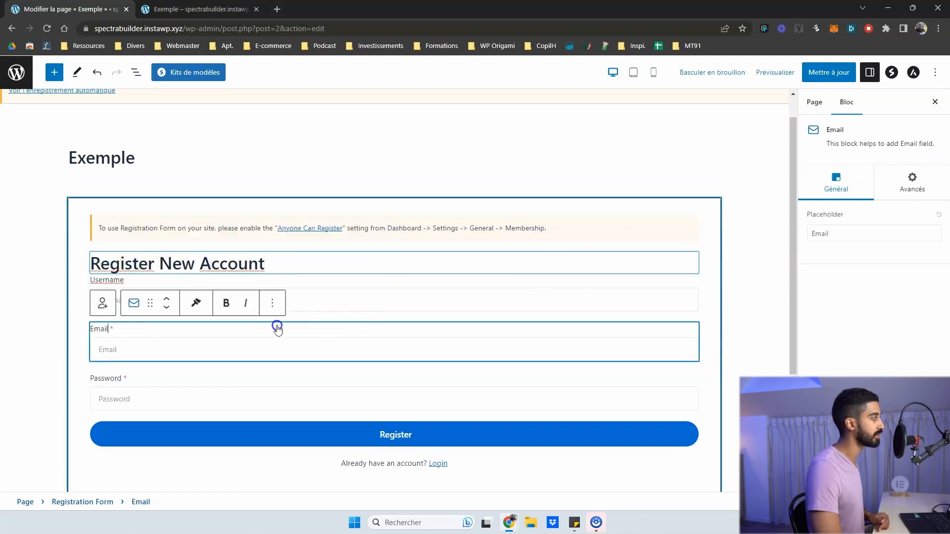
click(249, 379)
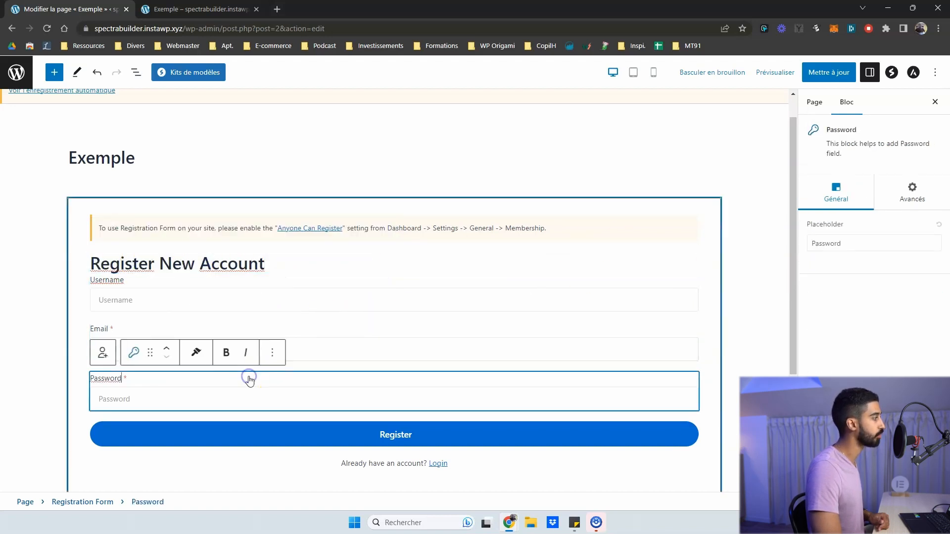
Step: Review the whole registration form's general settings, including the login link, register button, after-registration actions, messages and reCAPTCHA
click(402, 435)
scroll(831, 180, down, 1)
scroll(826, 168, down, 3)
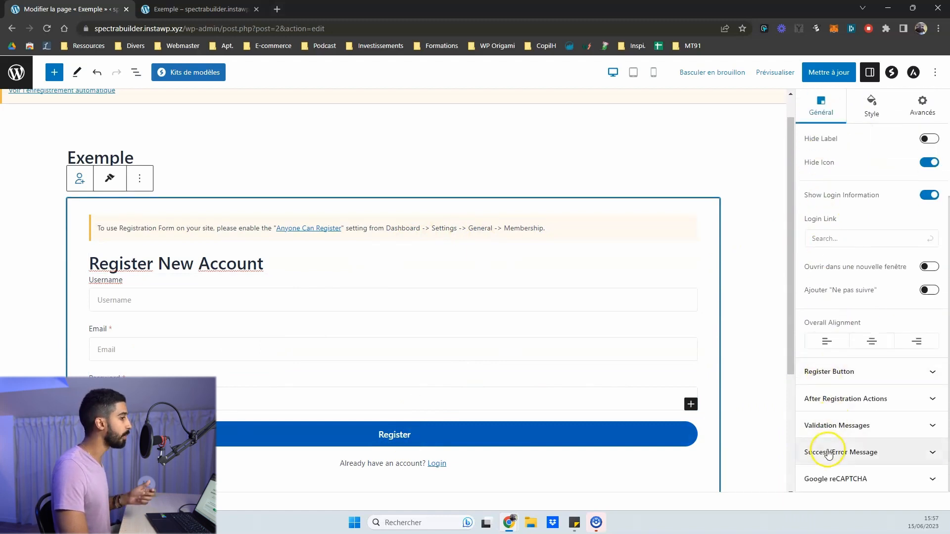
scroll(821, 425, up, 3)
scroll(757, 361, up, 1)
scroll(749, 341, down, 2)
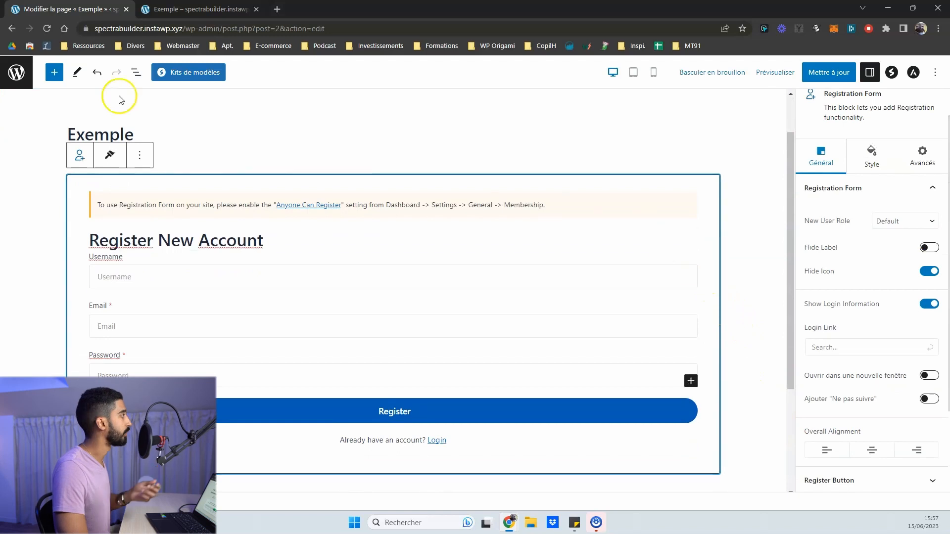
Step: Insert the Spectra Pro Login Form block below the registration form and view both forms on the page
click(54, 73)
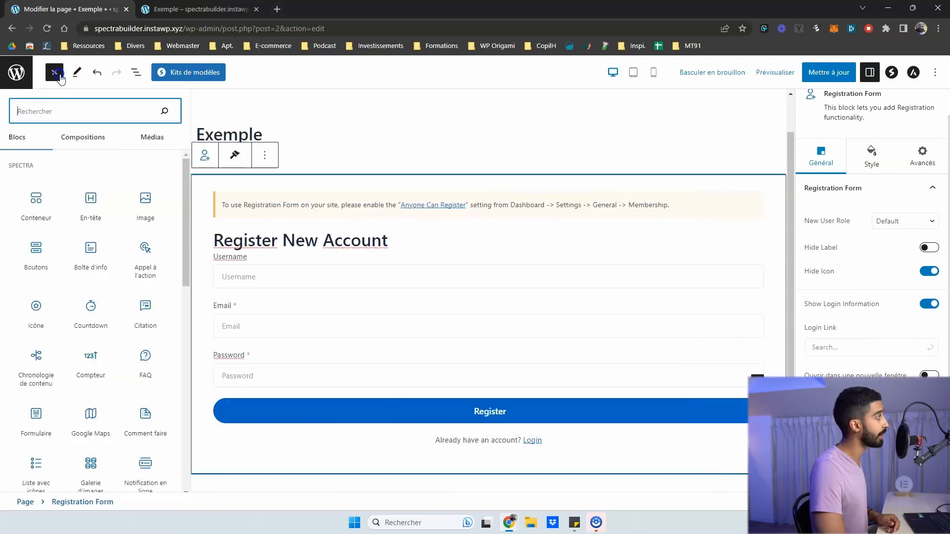
scroll(62, 198, down, 5)
scroll(62, 200, down, 2)
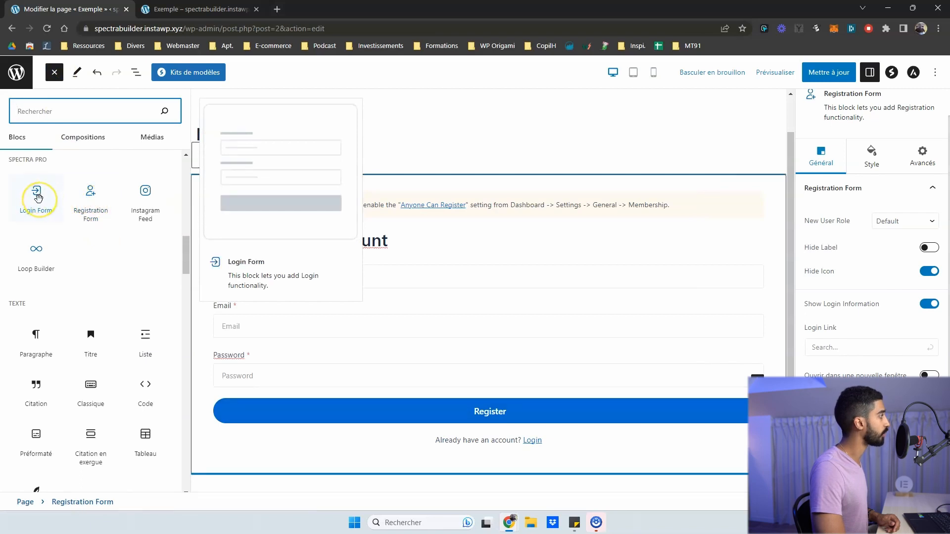
click(38, 202)
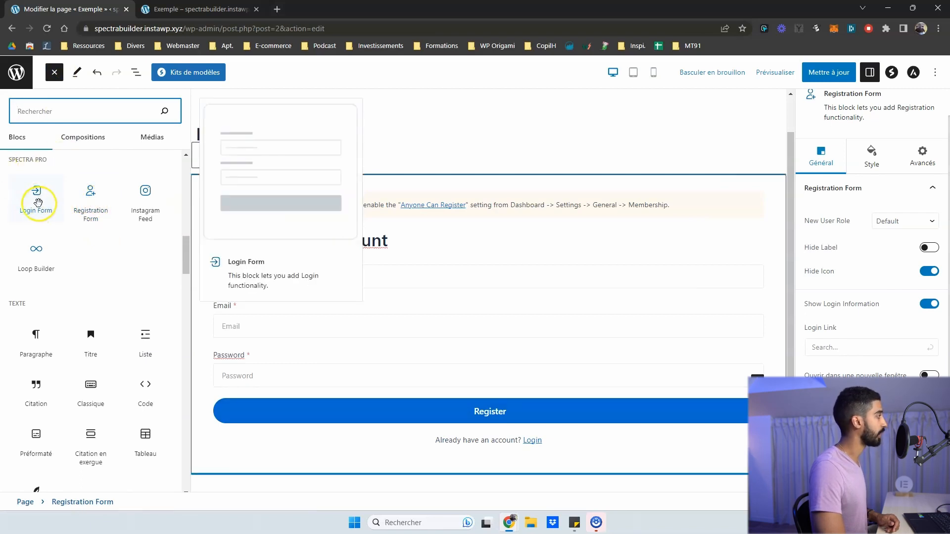
click(36, 193)
click(77, 201)
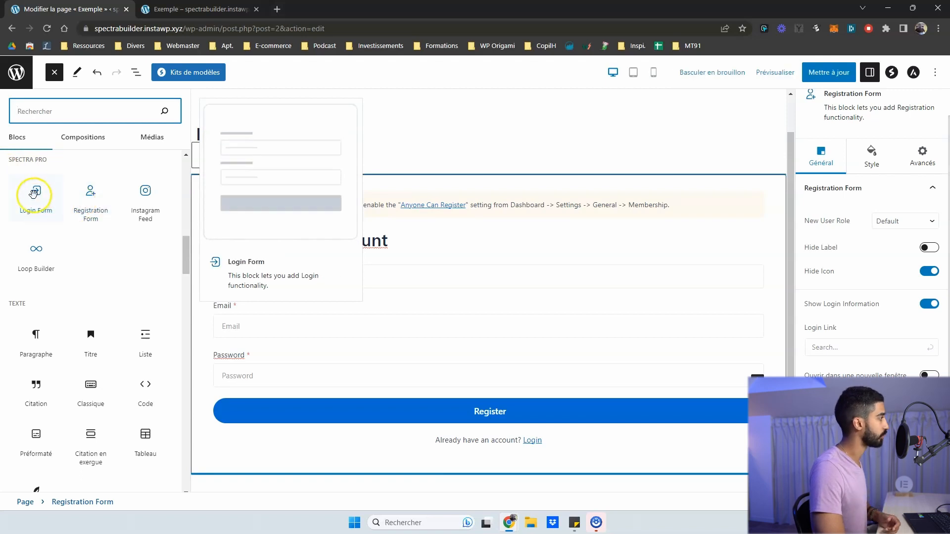
click(35, 193)
scroll(335, 268, down, 2)
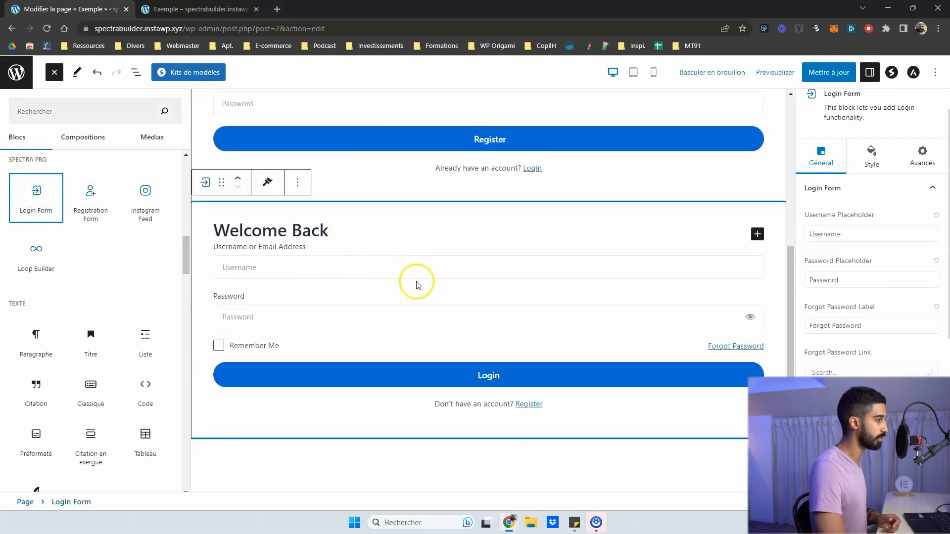
scroll(448, 304, up, 4)
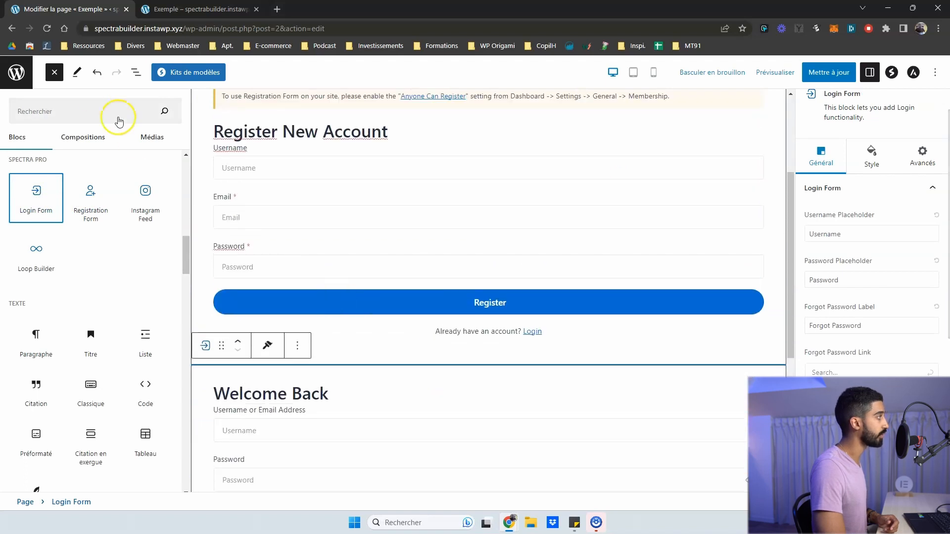
click(54, 72)
scroll(176, 198, up, 1)
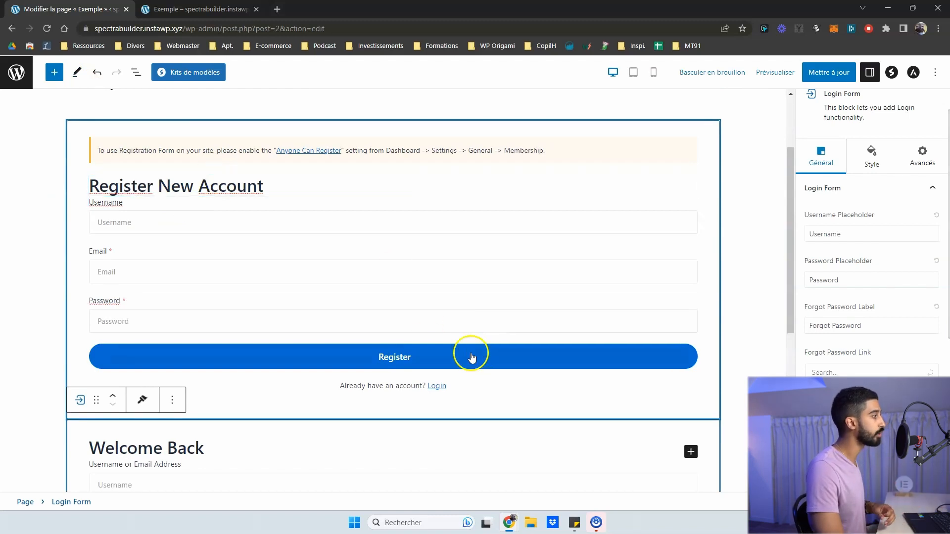
scroll(423, 334, down, 3)
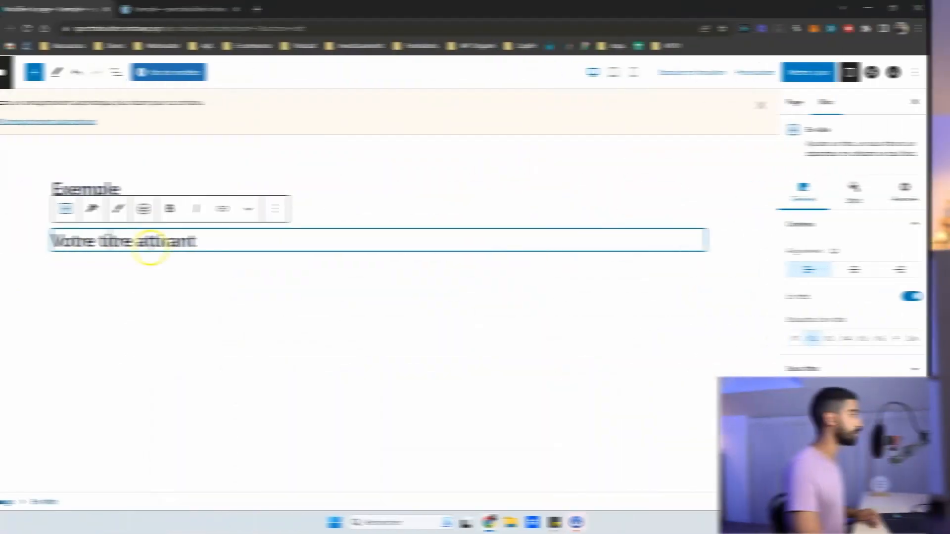
Step: Open the dynamic content options of the "Votre titre attirant" heading and look through the available data sources
click(178, 246)
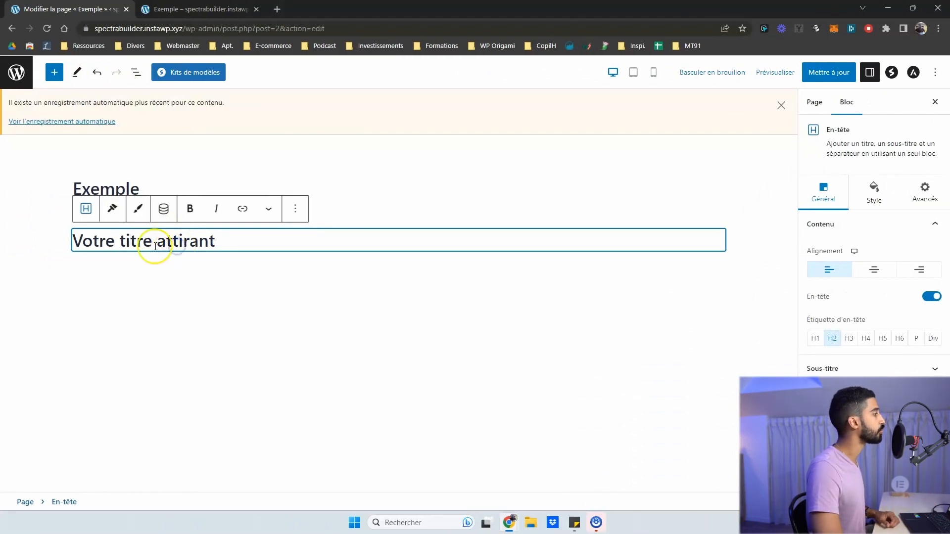
drag(128, 241, 166, 251)
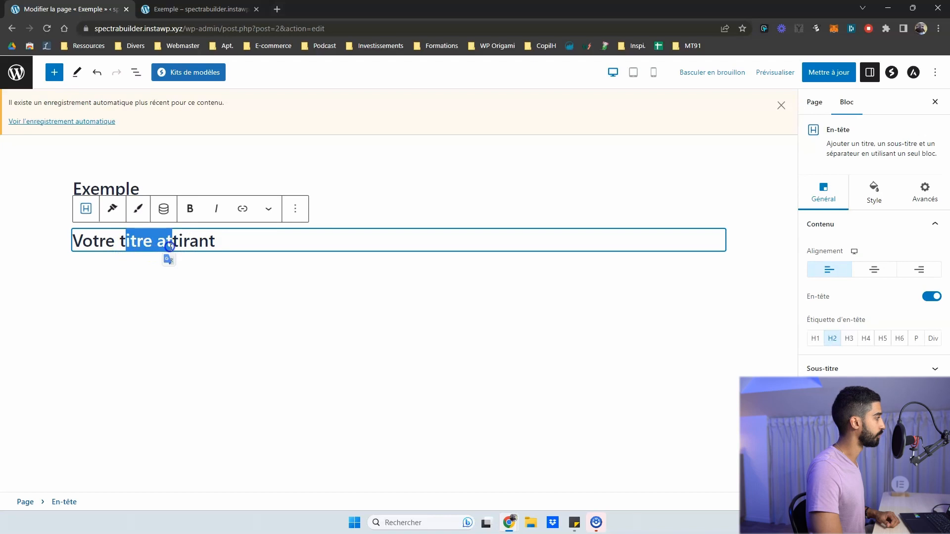
click(166, 210)
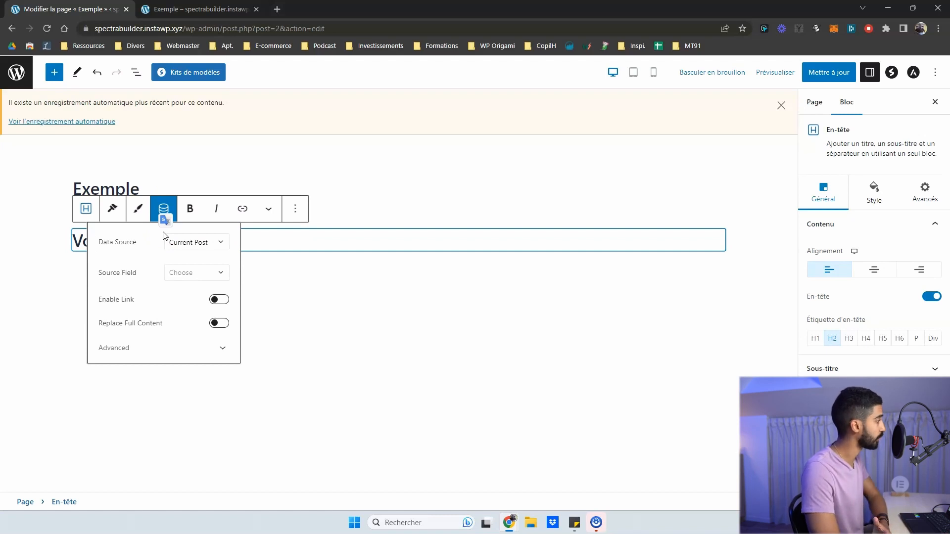
click(193, 242)
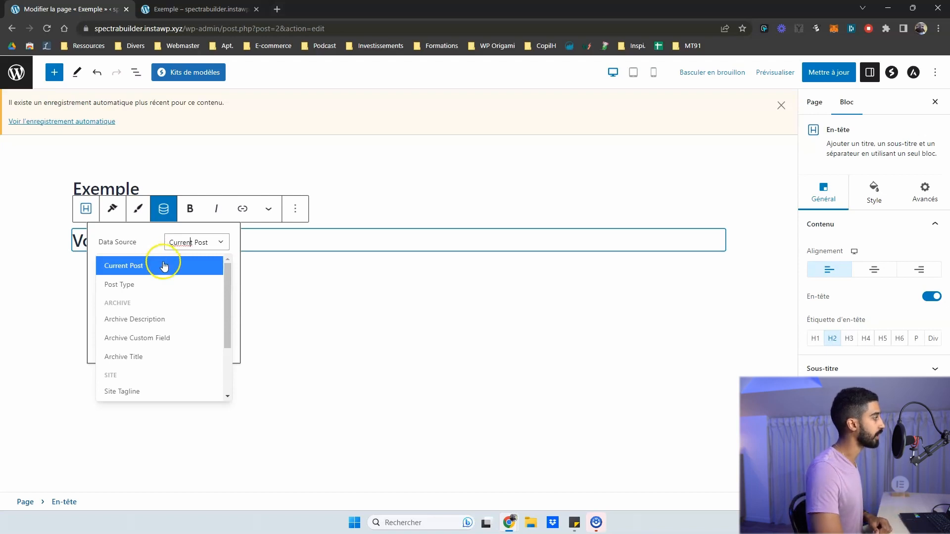
scroll(164, 295, down, 2)
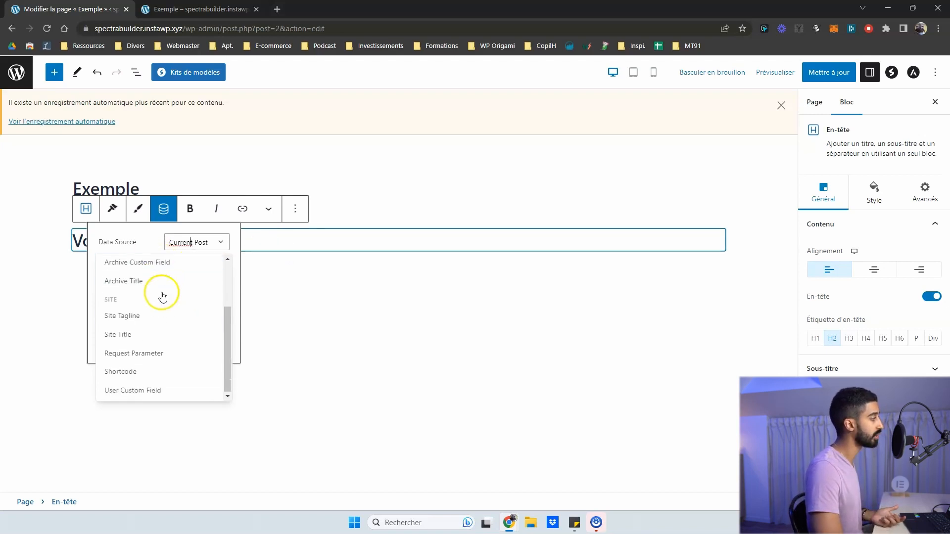
click(297, 242)
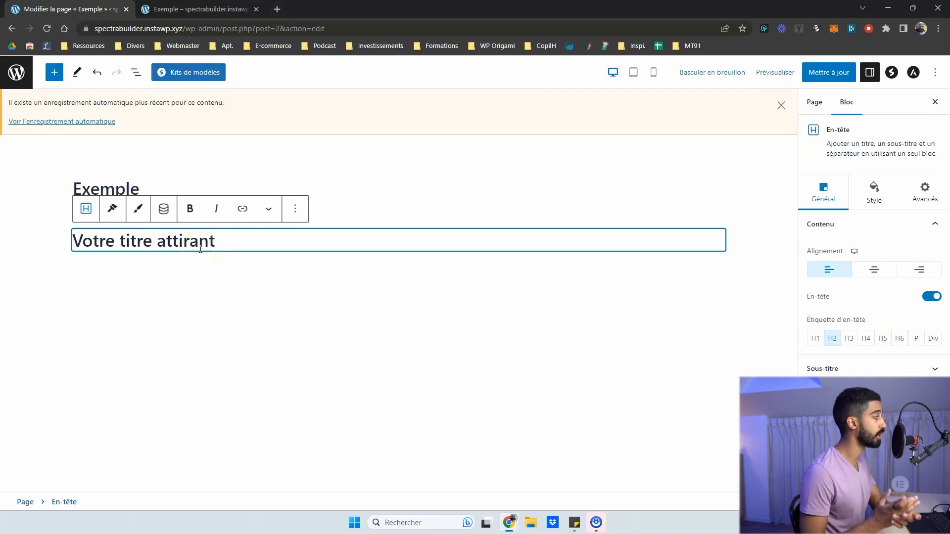
Step: Replace the heading block with a Loop Builder block using the Portrait Layout 2 variation
drag(221, 243, 74, 241)
key(BackSpace)
key(BackSpace)
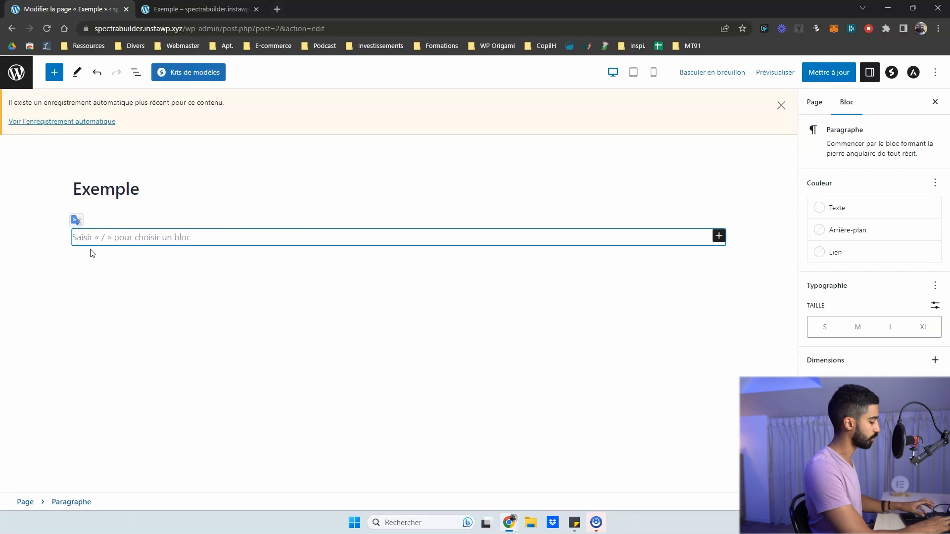
text(/loop)
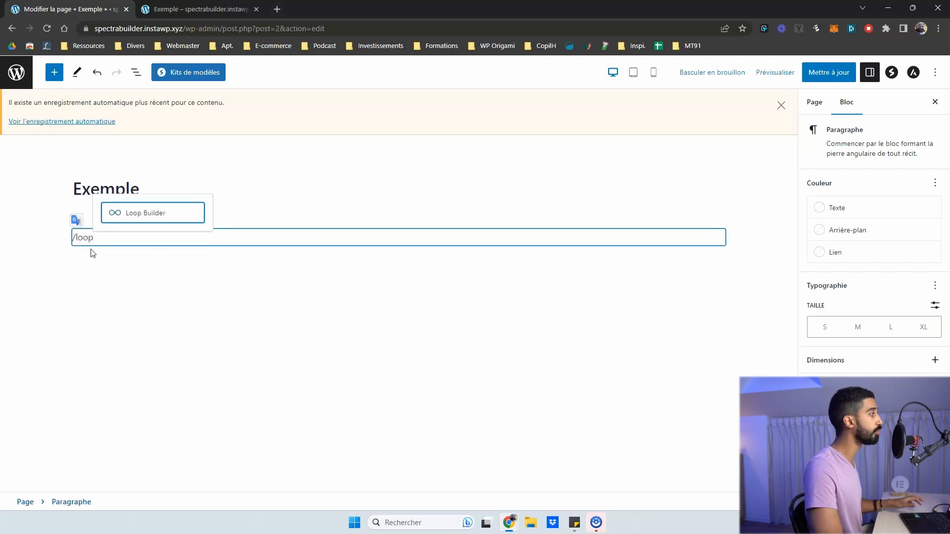
click(147, 215)
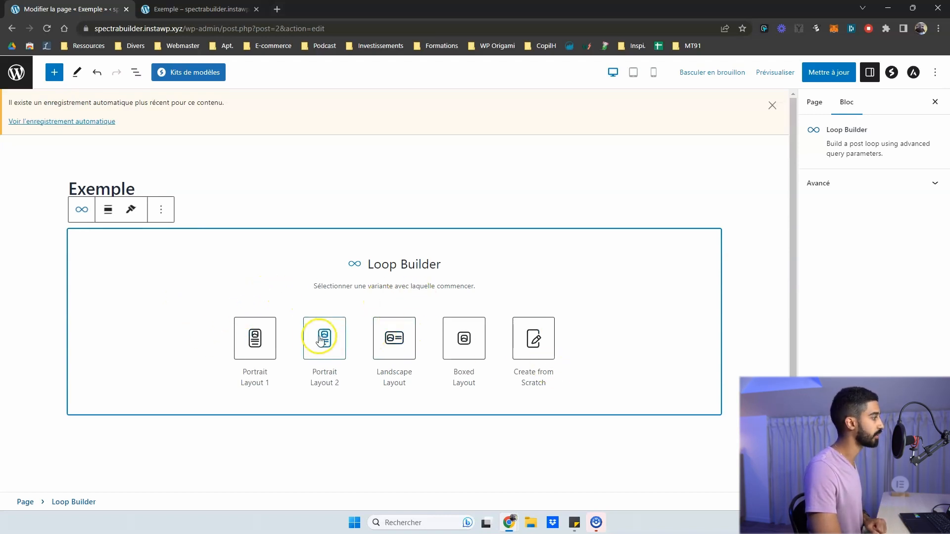
click(328, 348)
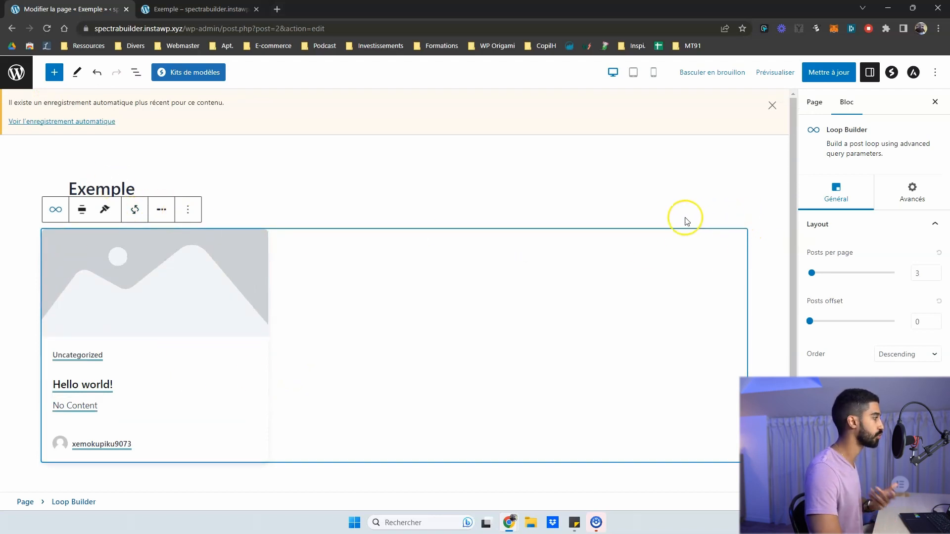
click(295, 227)
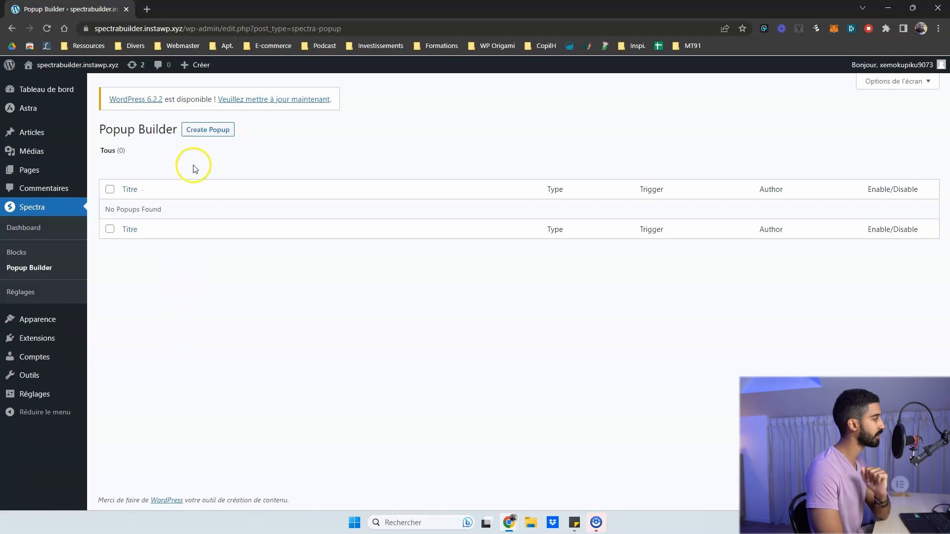
Step: Create a new popup of the Popup type in Popup Builder and look at the blocks that can be added to it
click(205, 131)
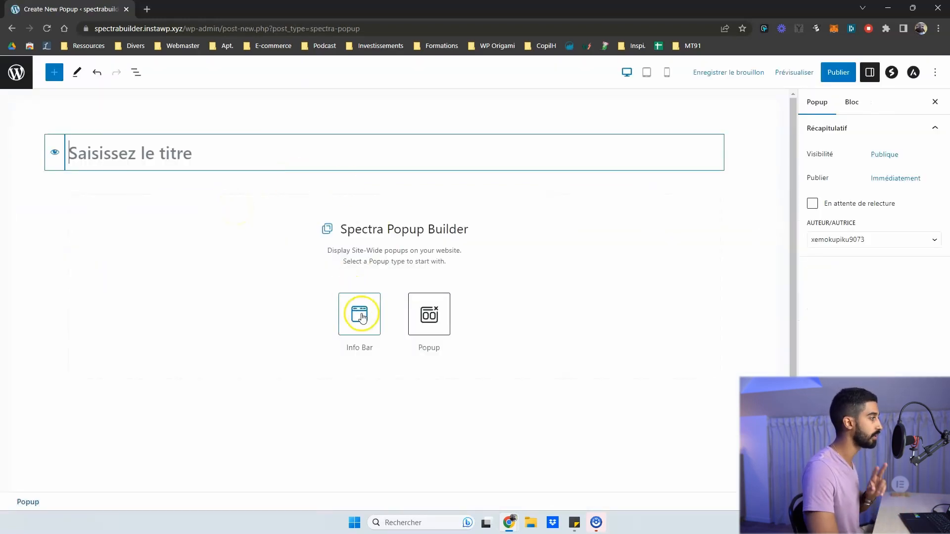
click(429, 328)
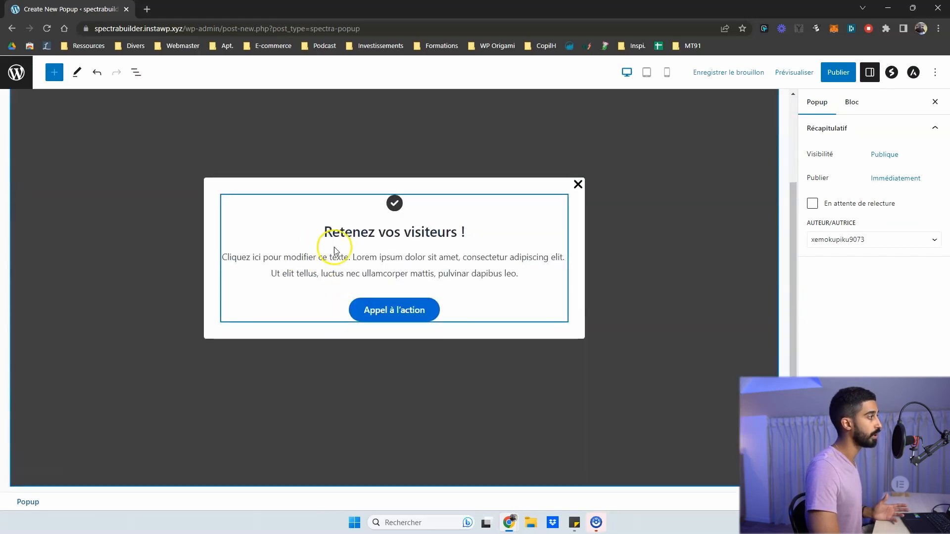
click(397, 265)
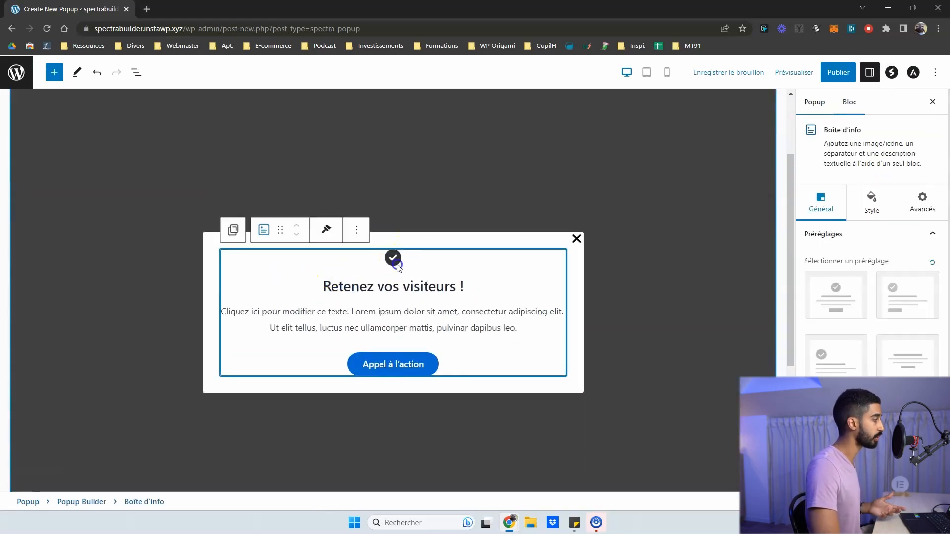
click(54, 72)
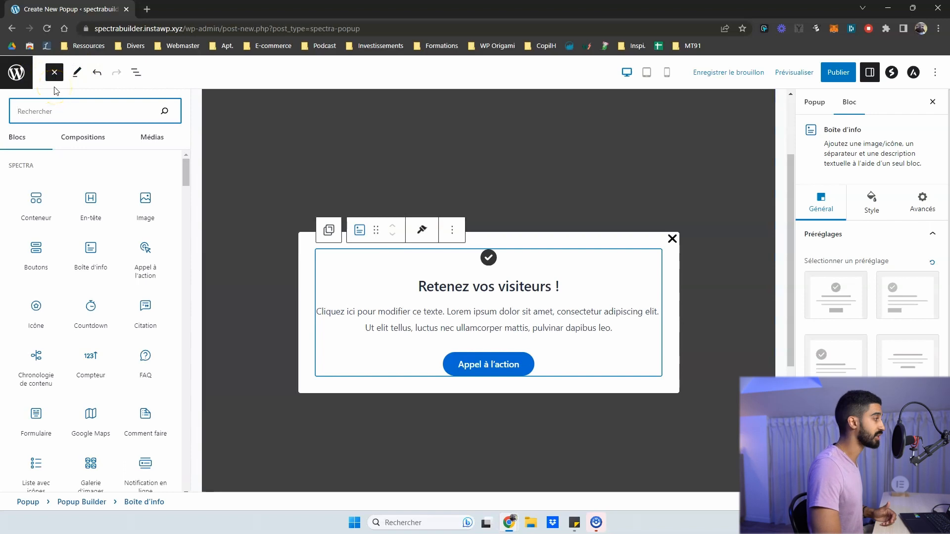
click(55, 72)
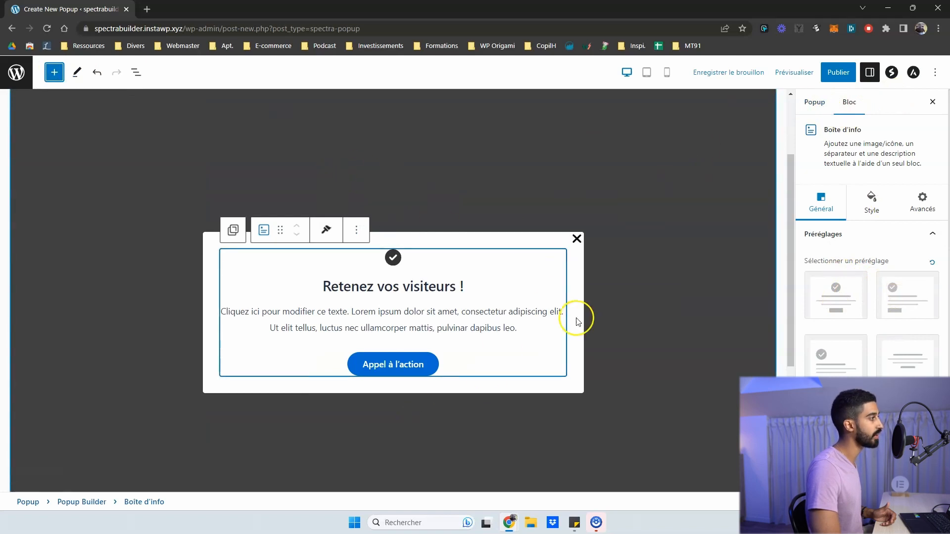
Step: Review the popup's Spectra page settings for trigger type, delay, display conditions, repetition and custom CSS
click(891, 74)
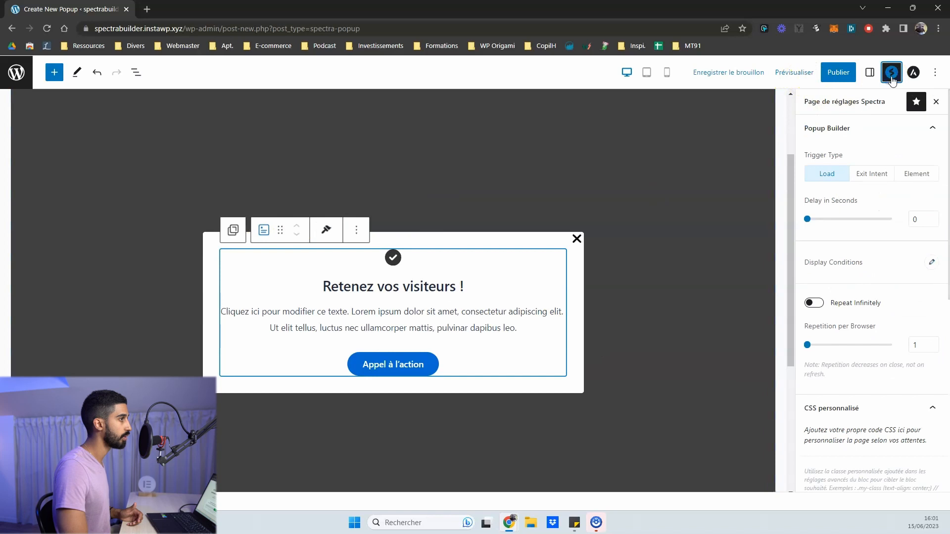
scroll(859, 301, down, 2)
scroll(814, 301, up, 2)
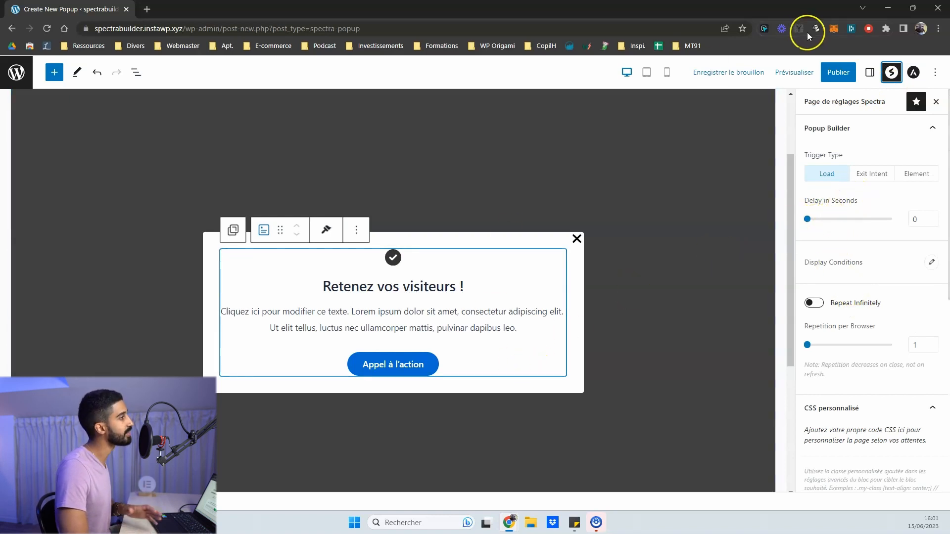
scroll(876, 248, down, 5)
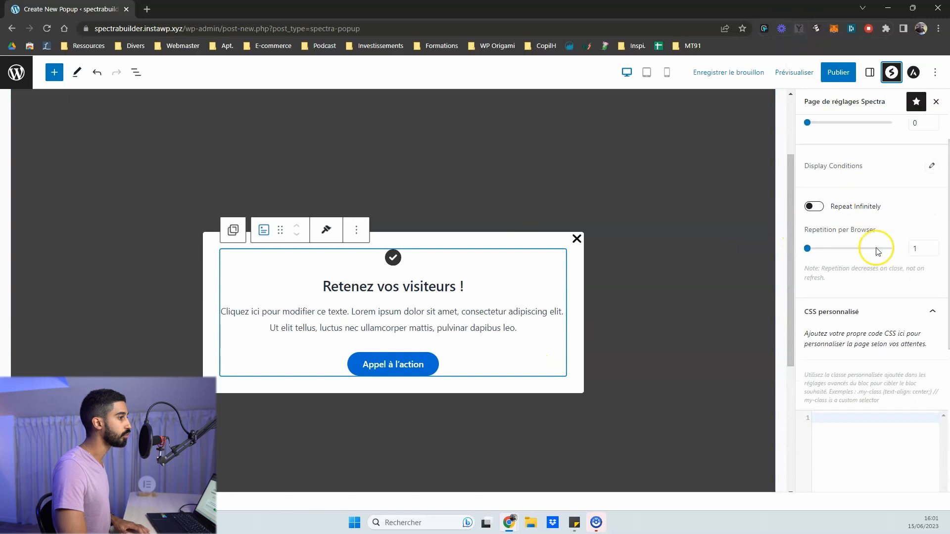
scroll(874, 301, up, 5)
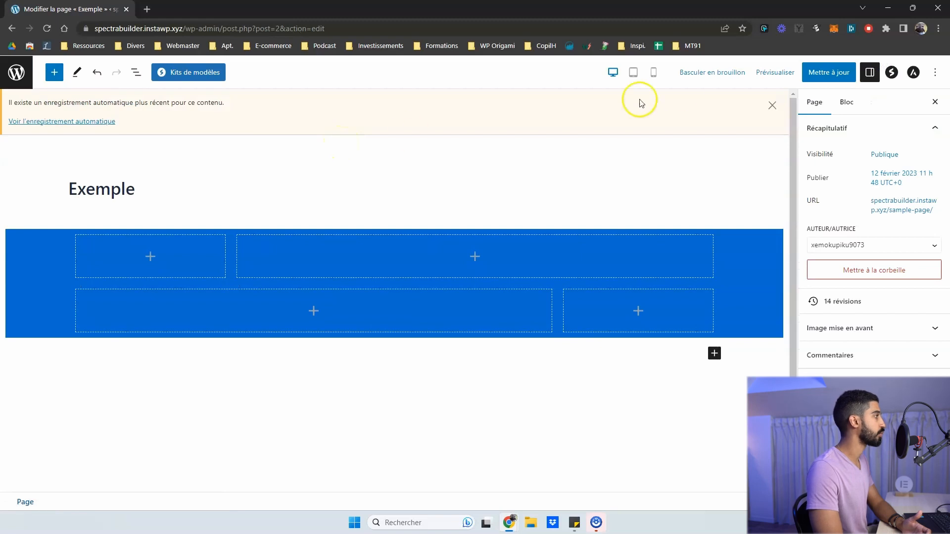
Step: Dismiss the autosave notice on the Exemple page, open the Spectra template kits library and browse the full-page templates
click(771, 105)
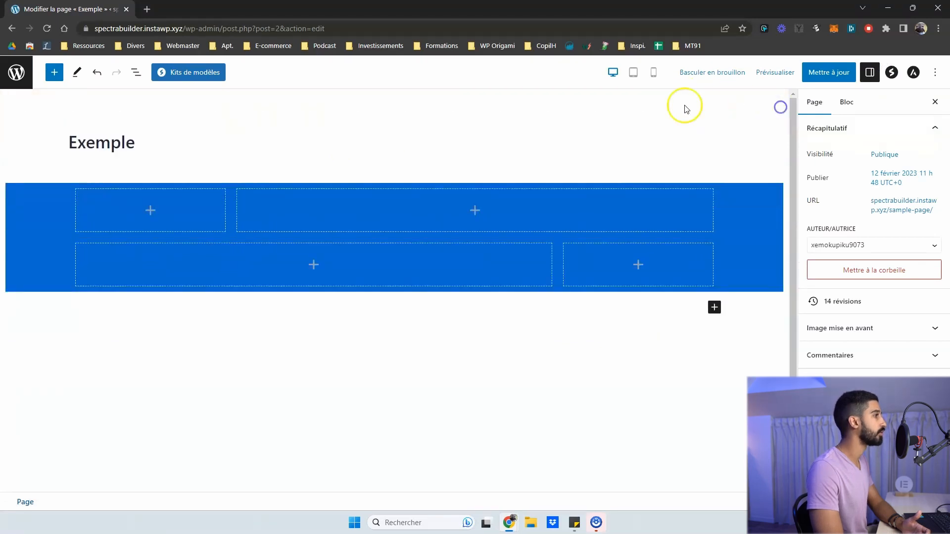
click(186, 74)
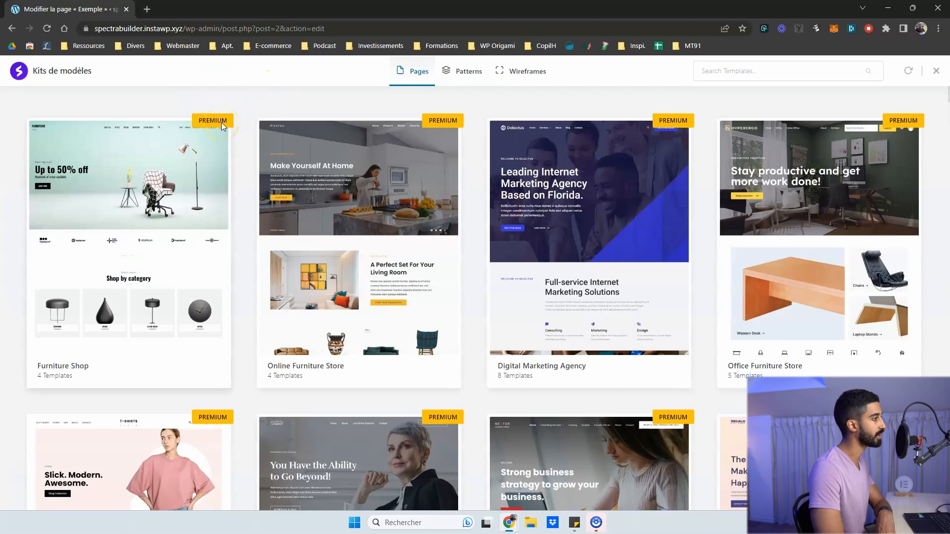
scroll(647, 165, down, 10)
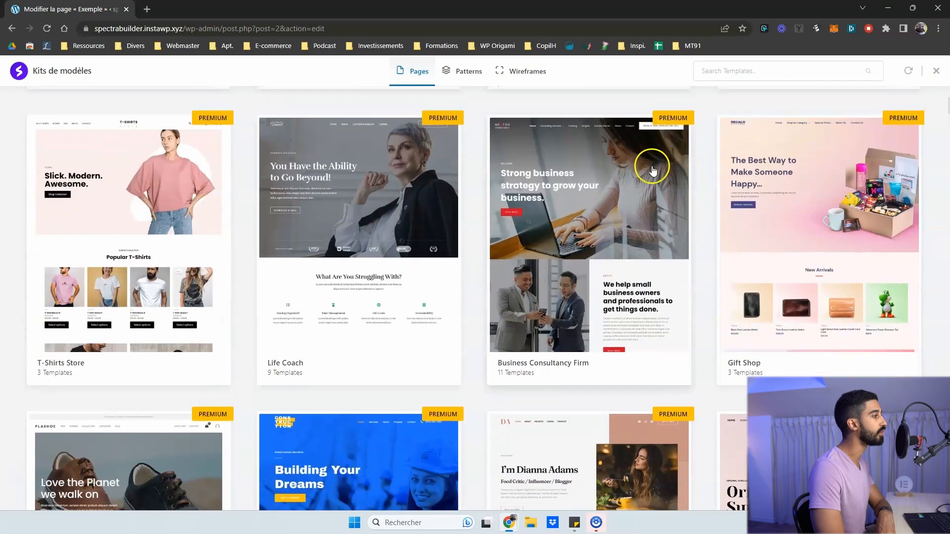
scroll(470, 183, down, 3)
scroll(424, 144, up, 7)
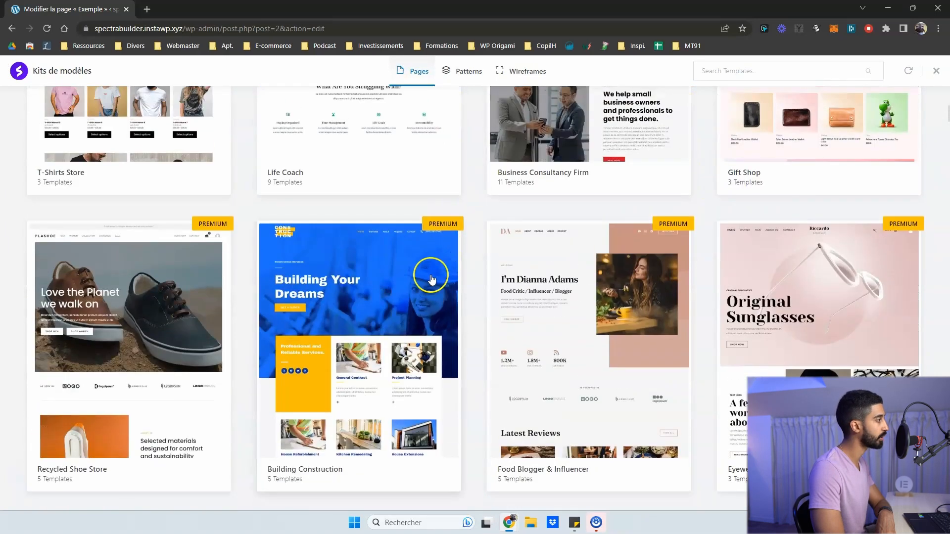
scroll(347, 268, up, 5)
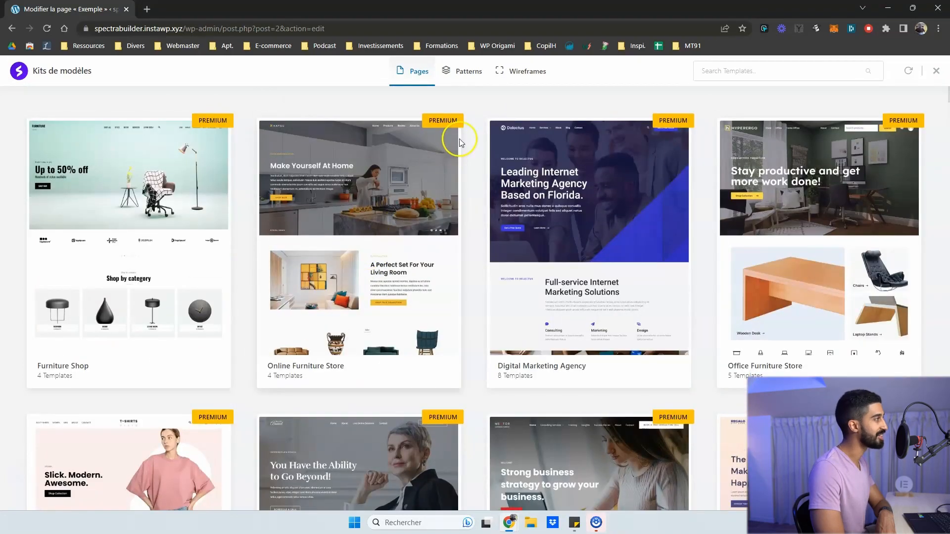
scroll(529, 140, down, 3)
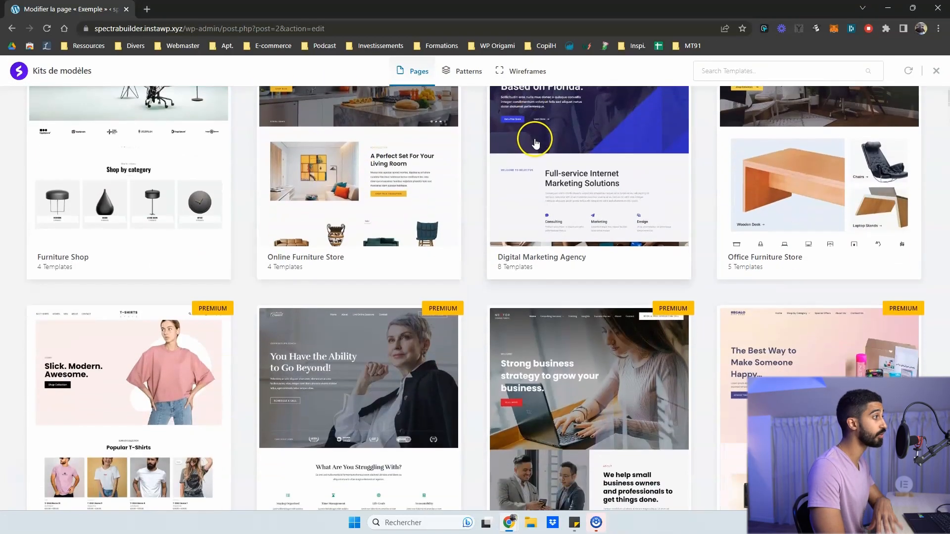
scroll(521, 146, down, 5)
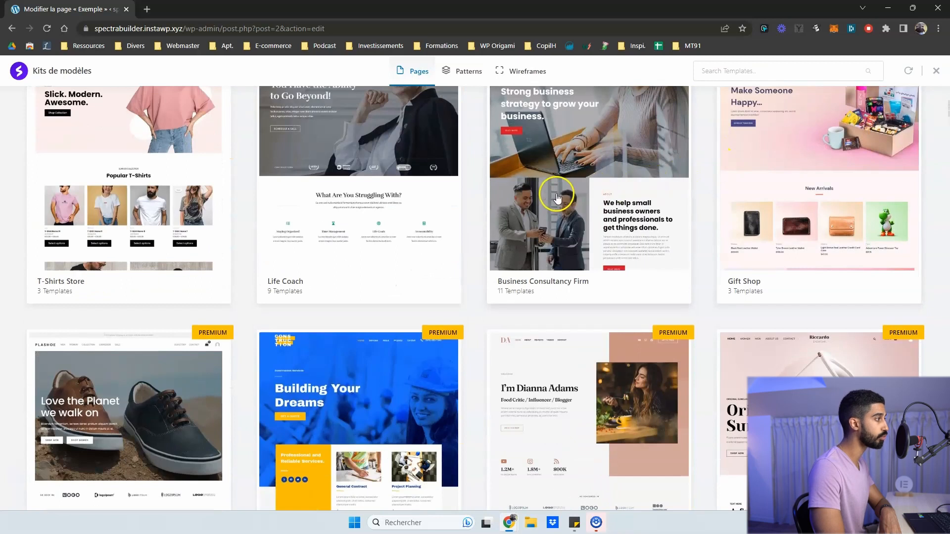
scroll(510, 217, up, 2)
scroll(382, 322, up, 1)
scroll(353, 326, up, 2)
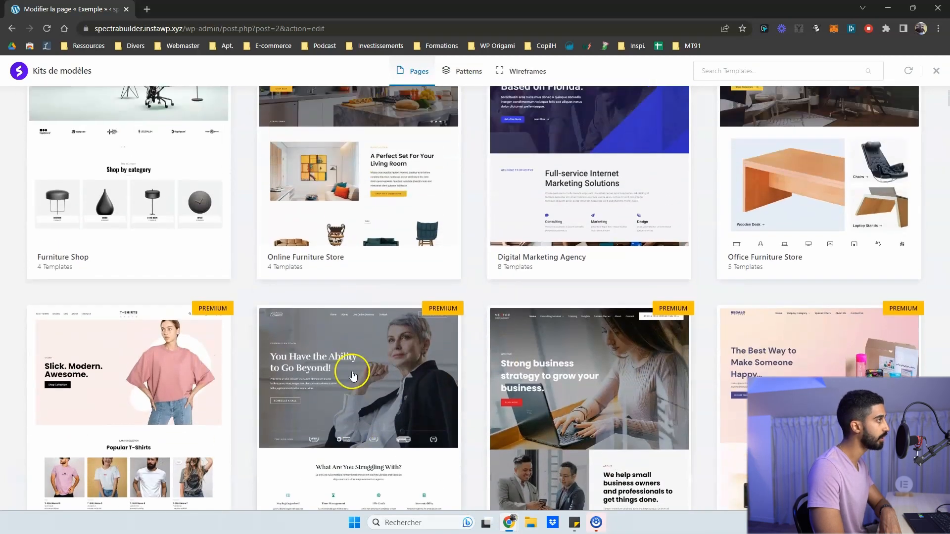
Step: Open the Life Coach template kit and look through its individual page templates
click(353, 365)
scroll(817, 218, down, 4)
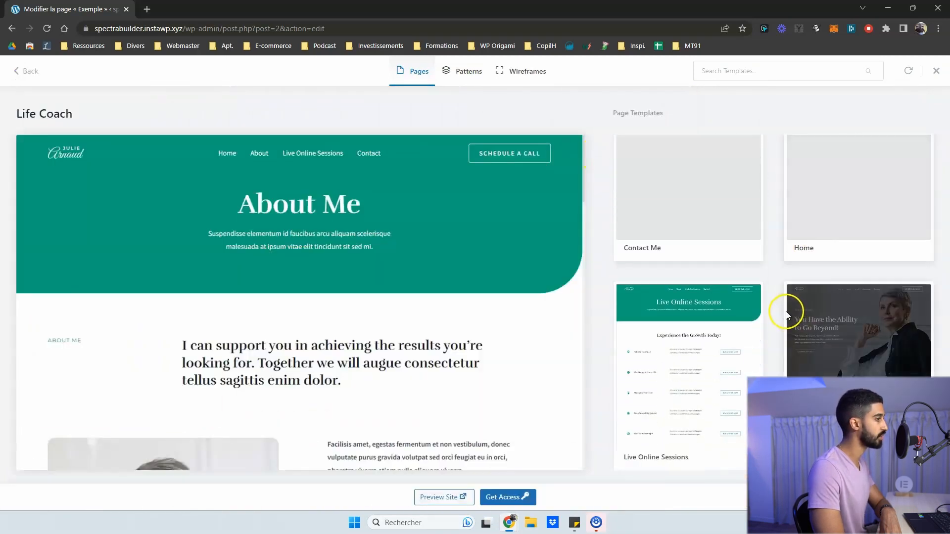
scroll(703, 292, down, 3)
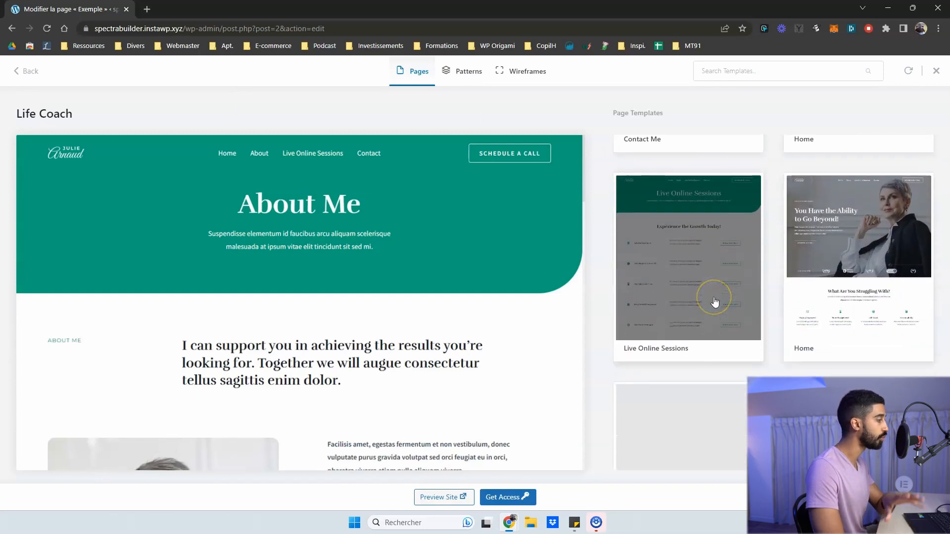
scroll(607, 281, up, 1)
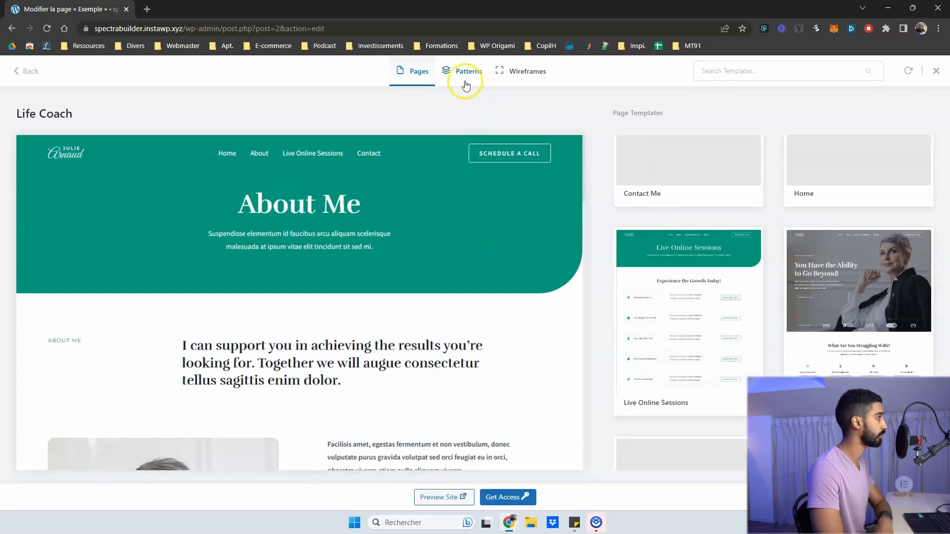
Step: Switch the template kits library to the patterns collection and review its designs and category list
click(416, 73)
click(452, 73)
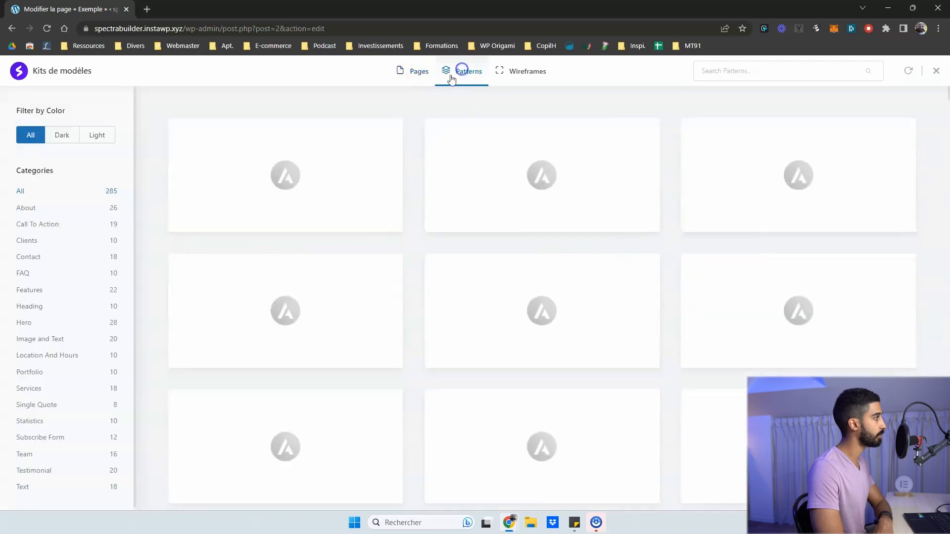
mouse_move(320, 162)
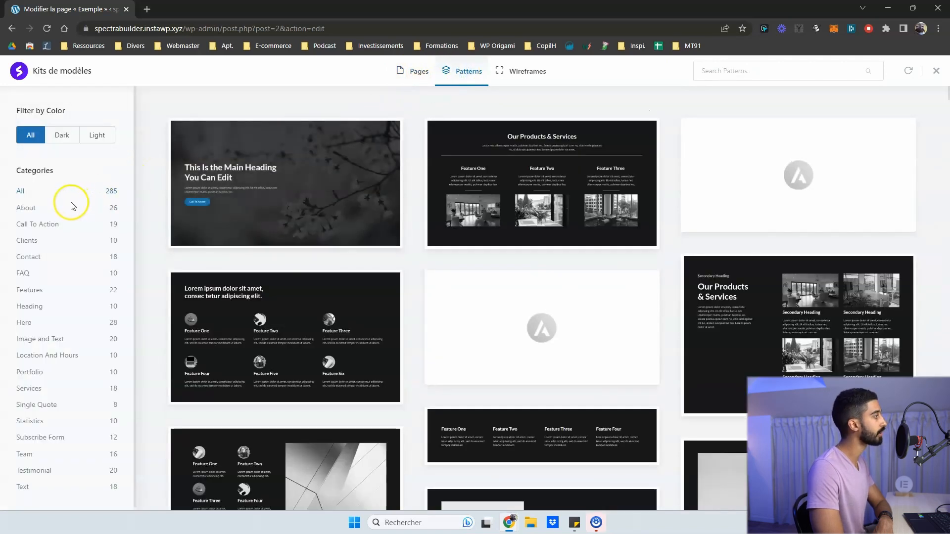
Step: Look through the wireframes collection in the template kits library, then close the library without importing anything
click(517, 71)
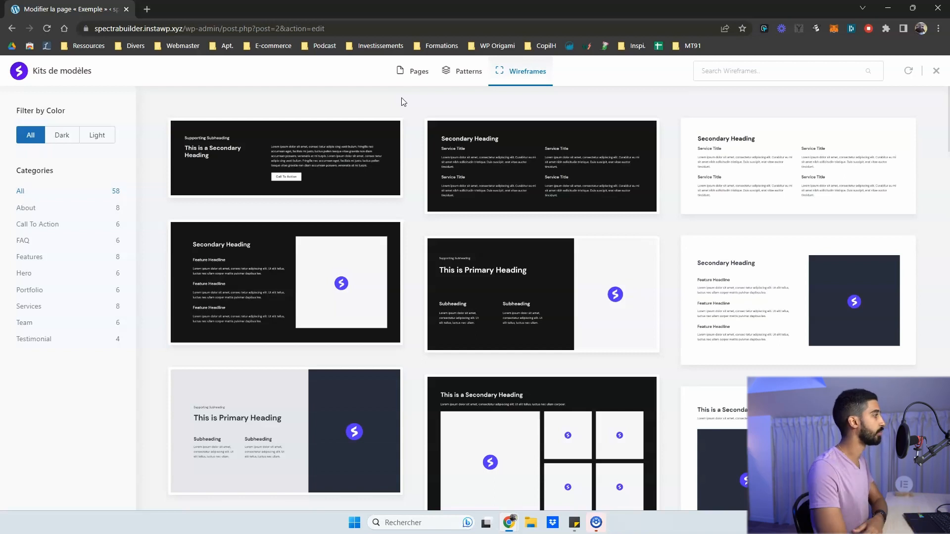
mouse_move(403, 130)
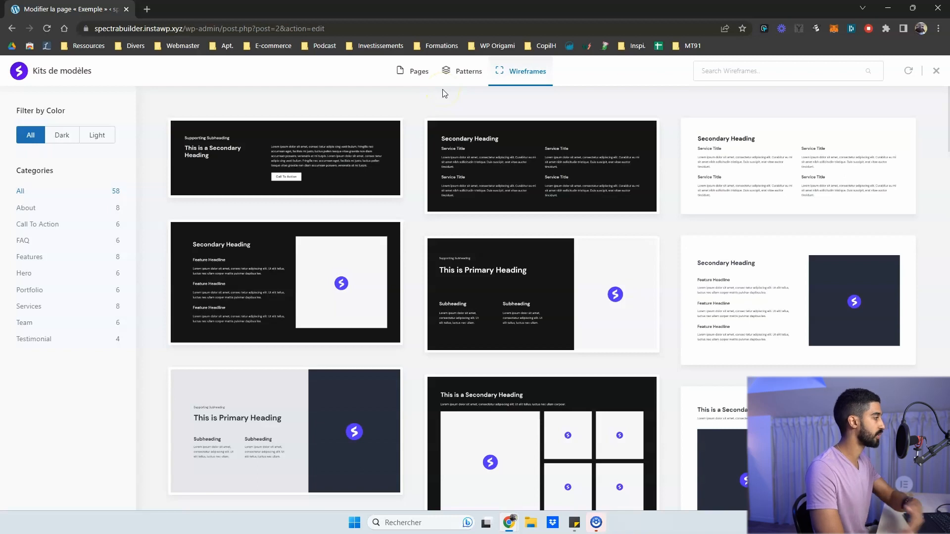
scroll(629, 141, down, 6)
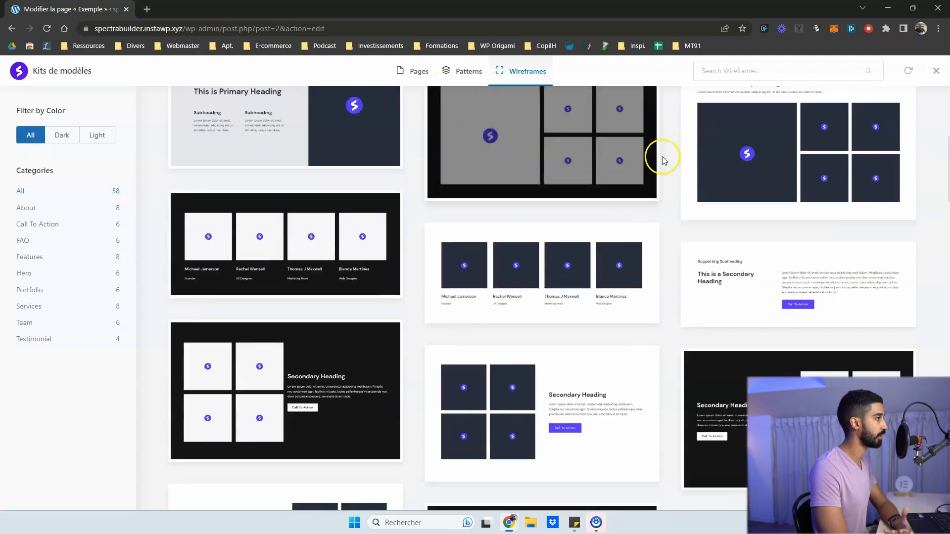
scroll(647, 162, down, 15)
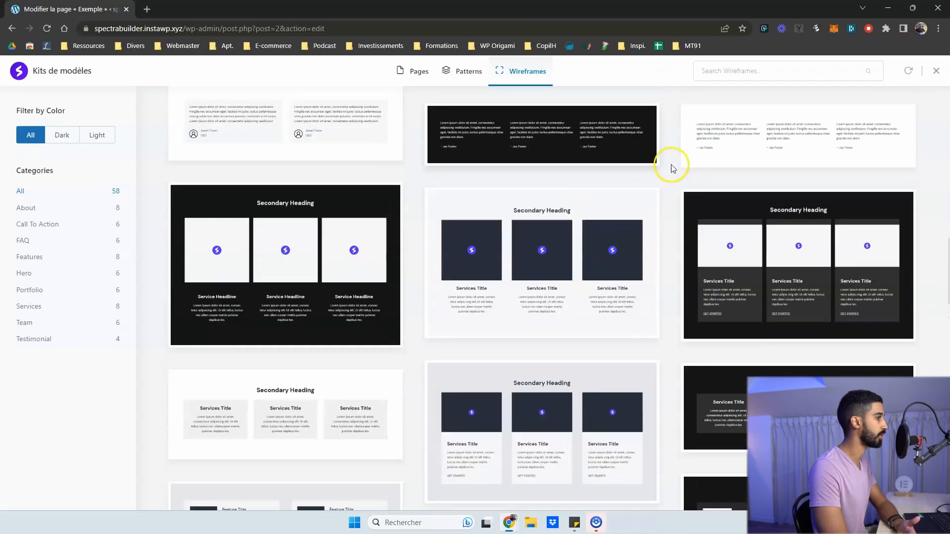
scroll(594, 149, up, 20)
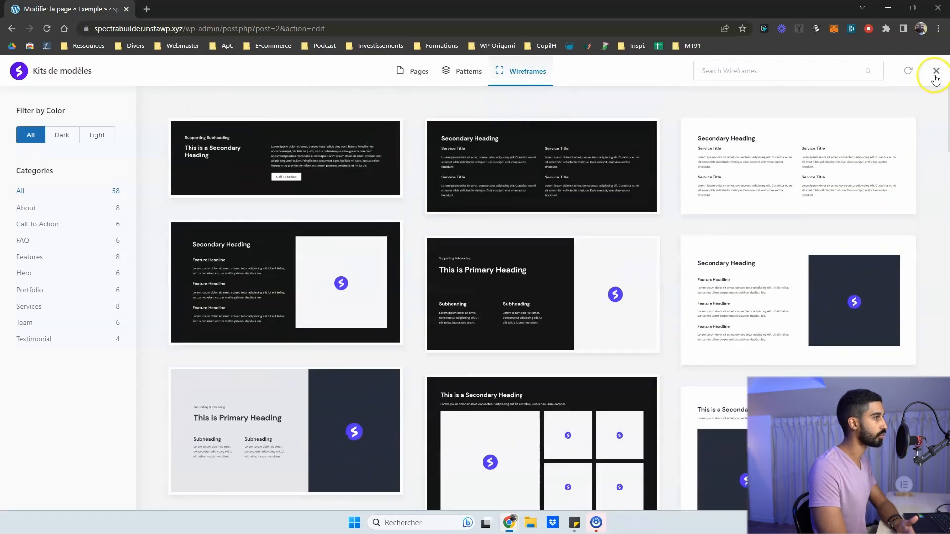
click(938, 74)
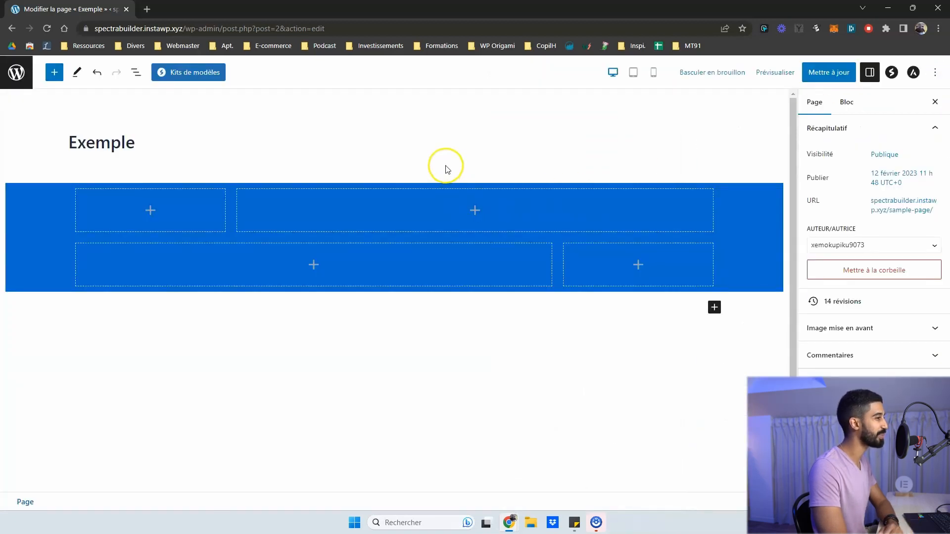